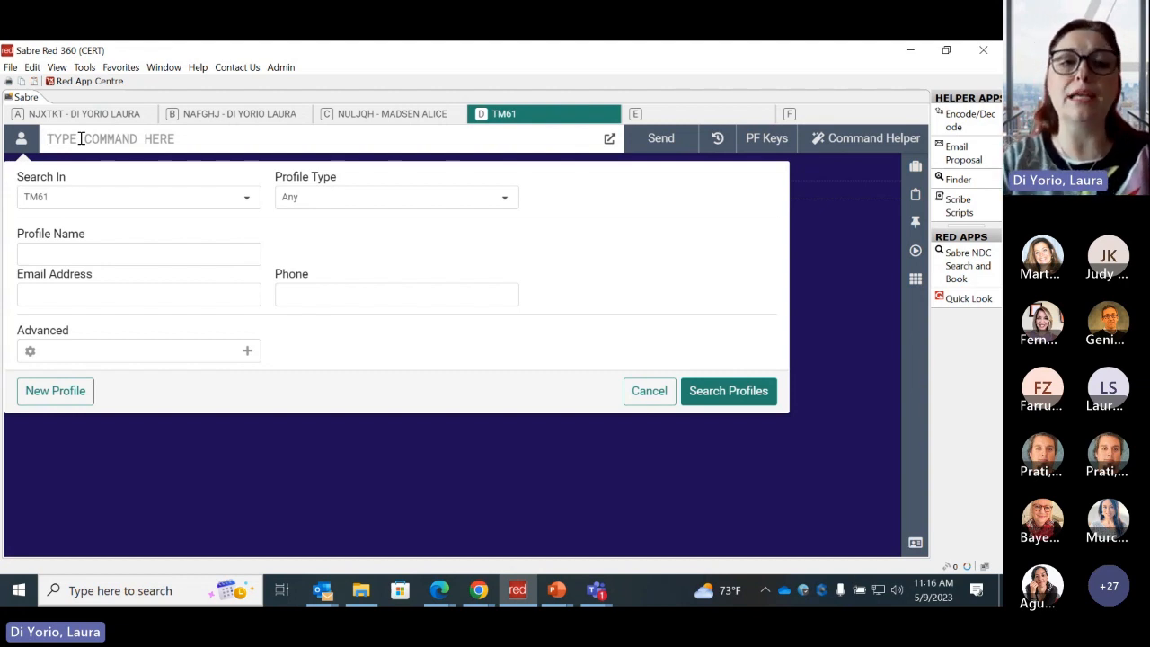
- Search for all profiles in TM61 by using the wildcard * as the profile name
click(56, 252)
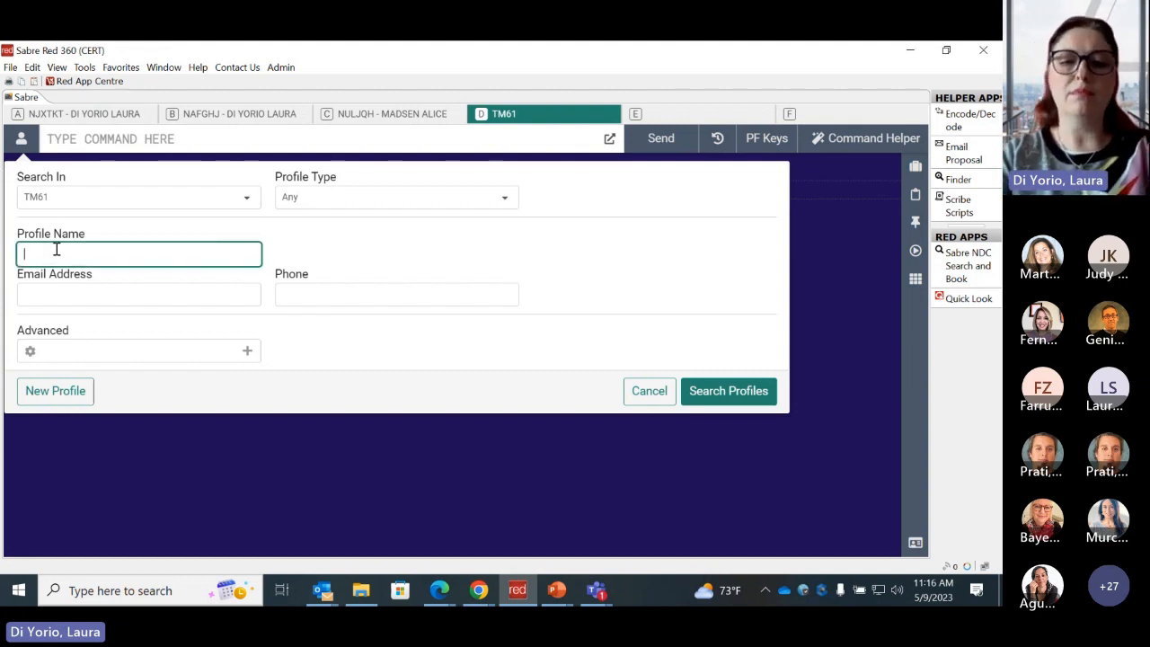
text(alice)
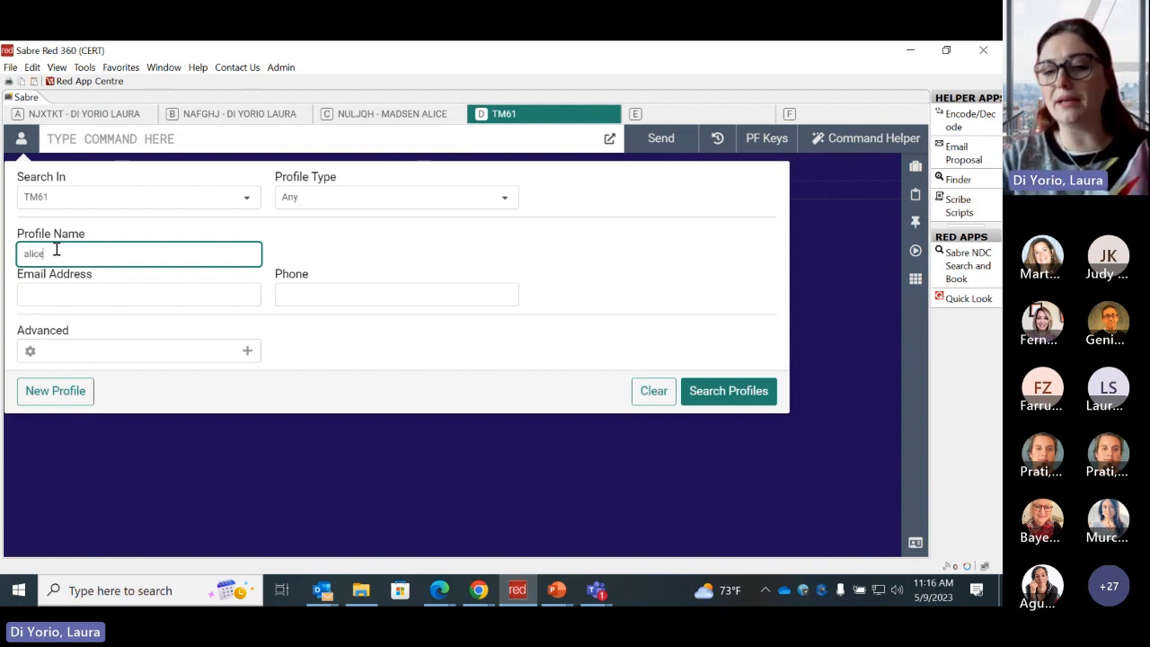
key(BackSpace)
key(BackSpace)
key(BackSpace)
key(BackSpace)
key(BackSpace)
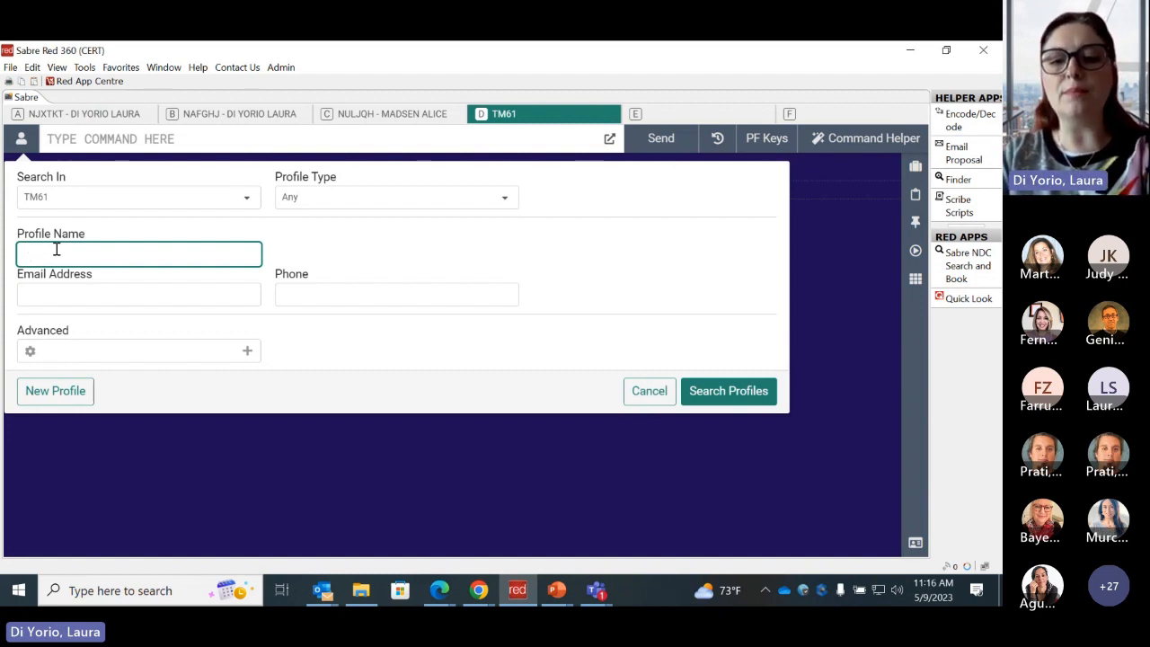
text(*)
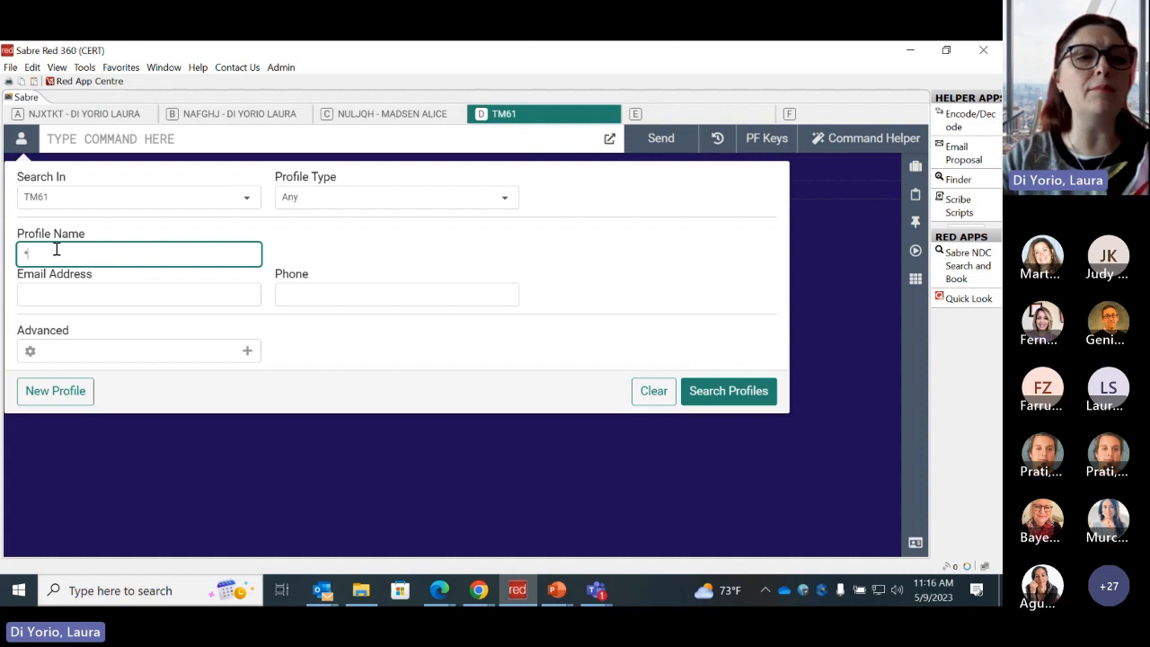
key(Return)
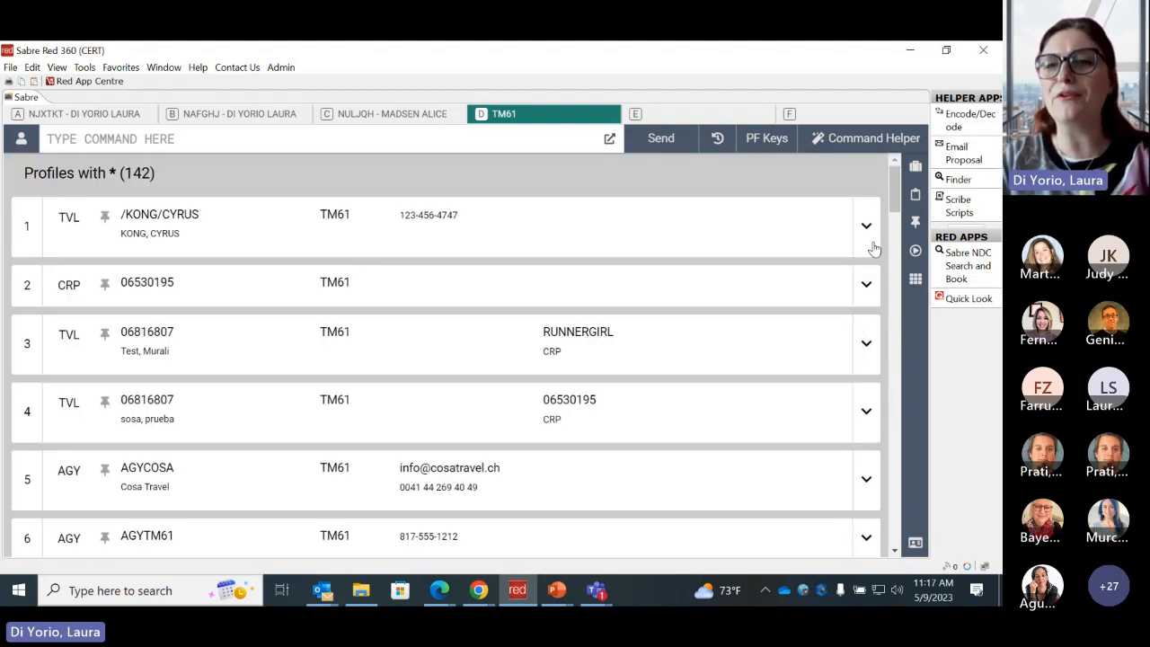
- Find the traveler profile described as "traveler CSL test" in the results and copy it to the PNR
drag(894, 210, 864, 273)
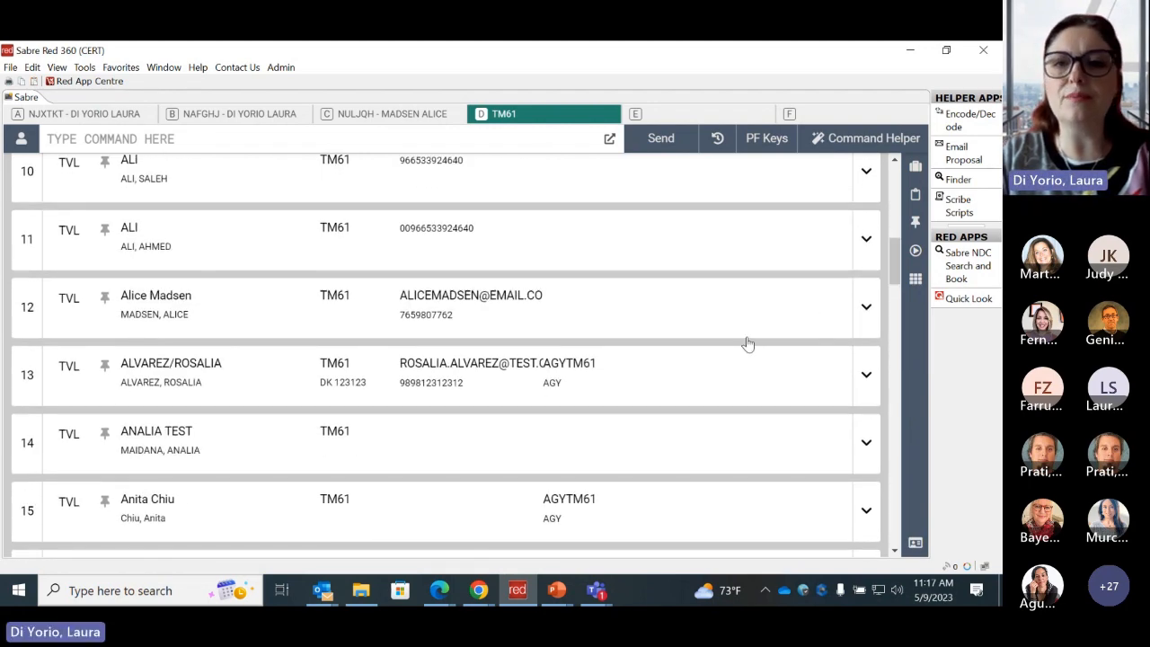
click(858, 306)
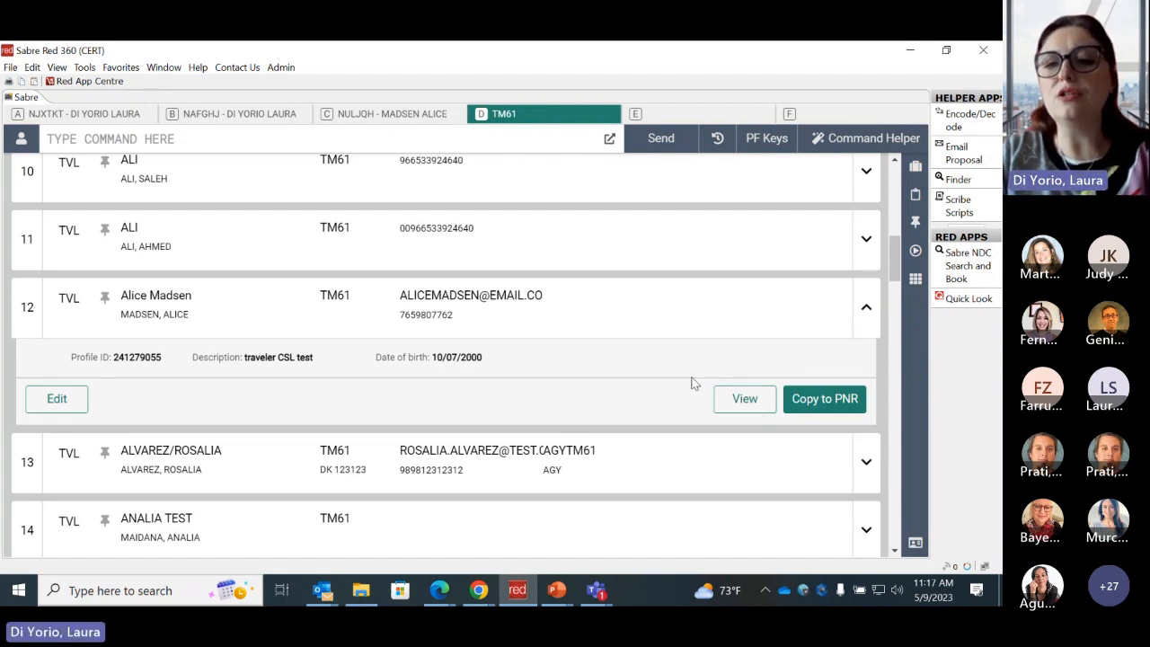
click(836, 398)
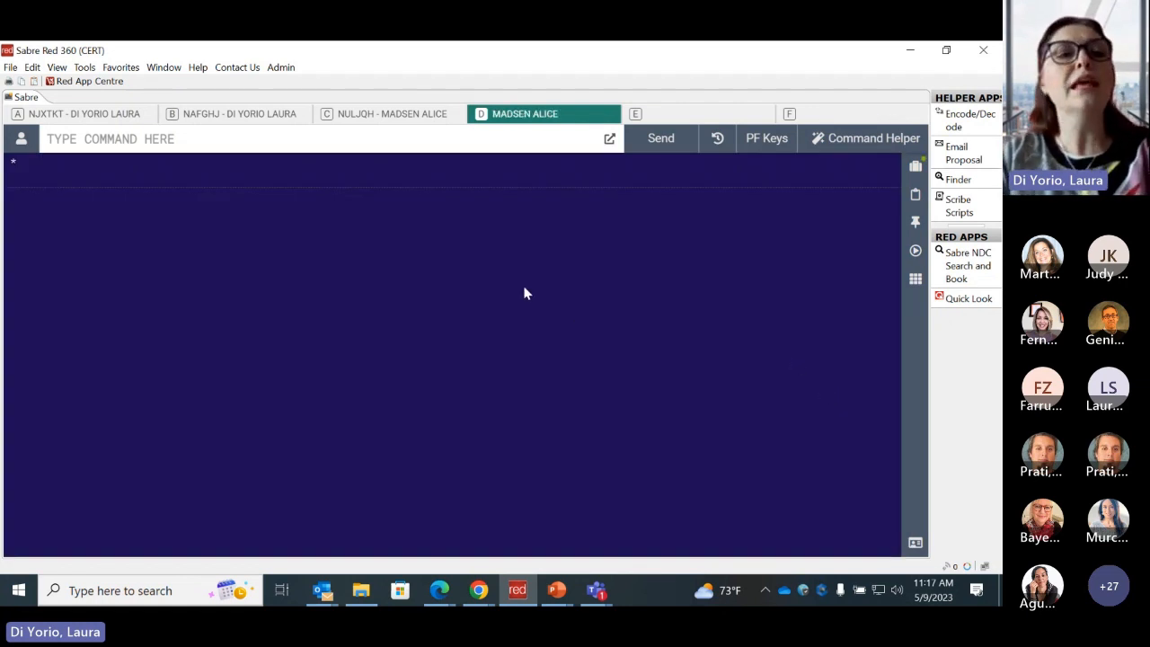
- Display the full PNR with the *A command and examine the passenger data copied from the profile
drag(25, 160, 4, 162)
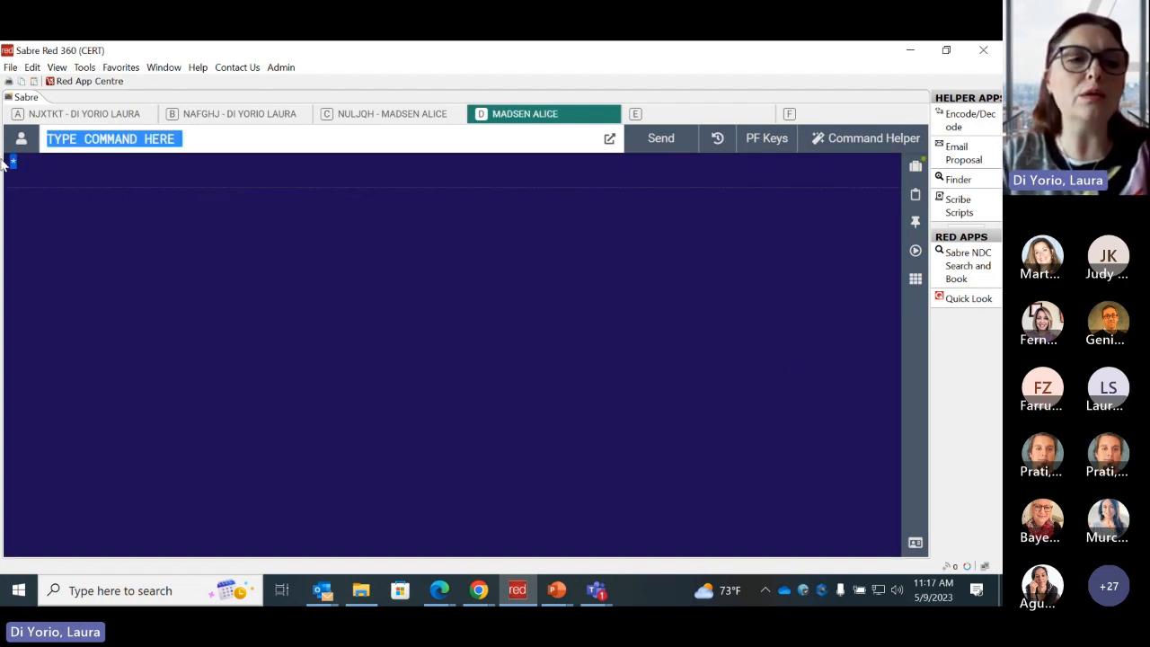
click(49, 182)
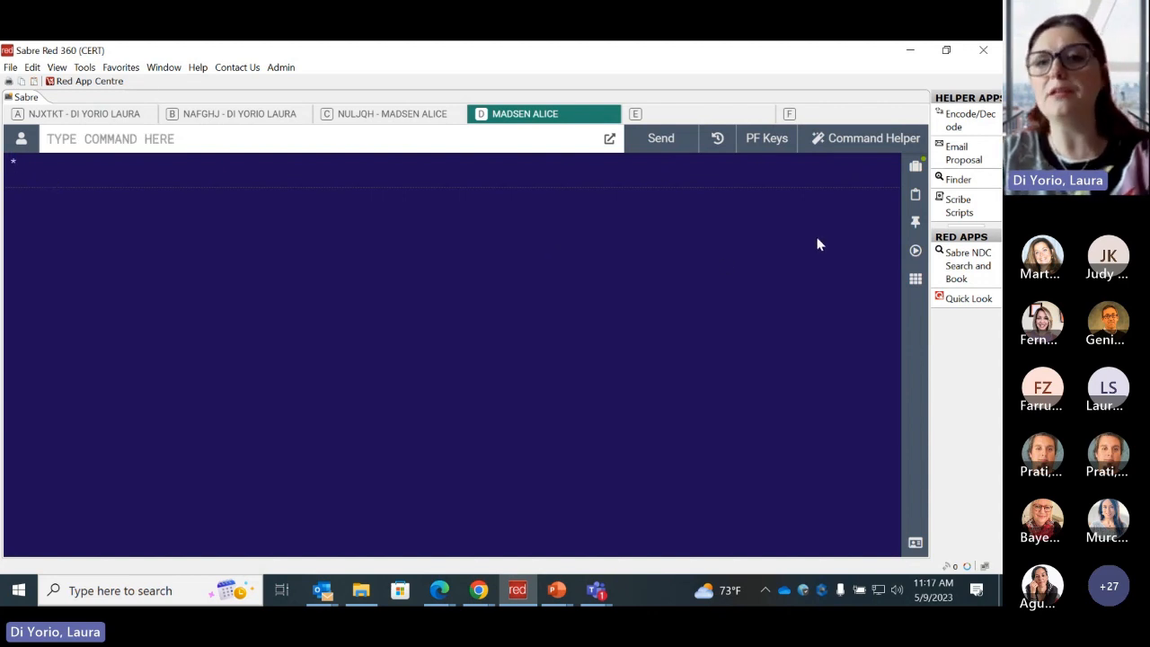
click(566, 139)
text(*A)
key(Return)
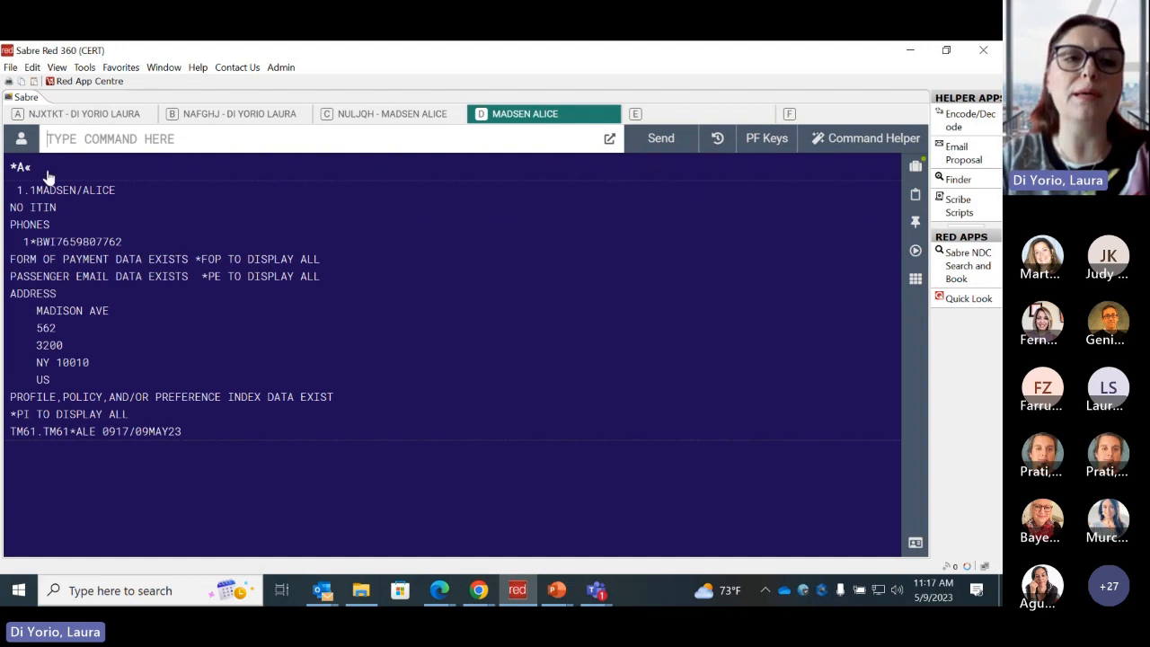
drag(16, 185, 172, 389)
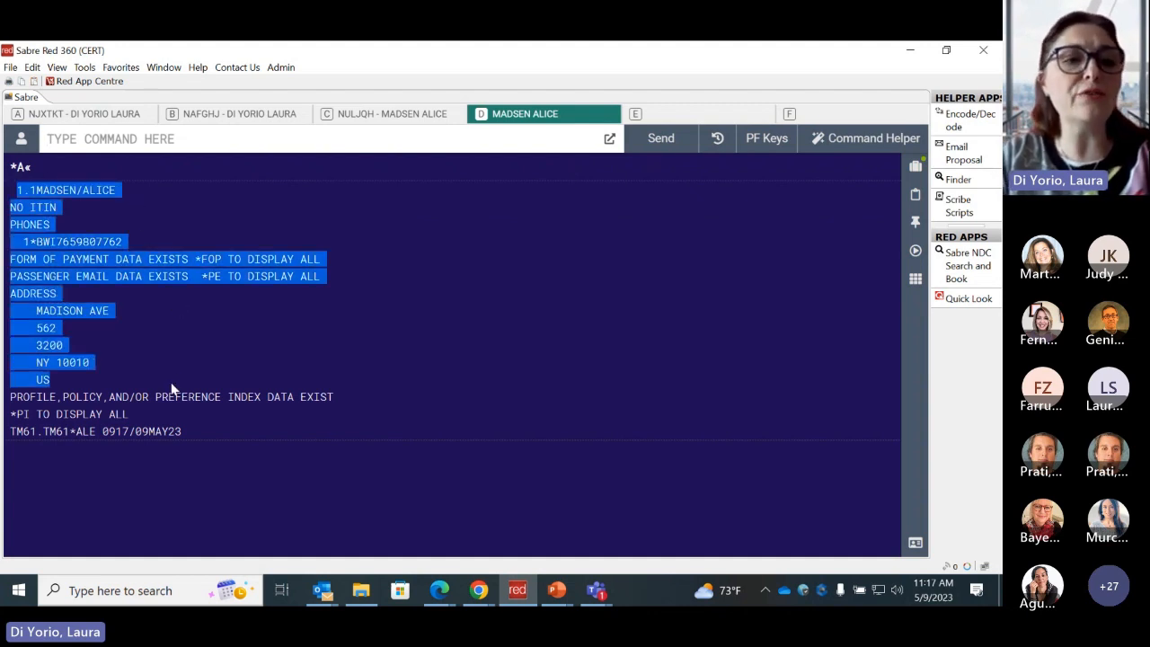
click(213, 490)
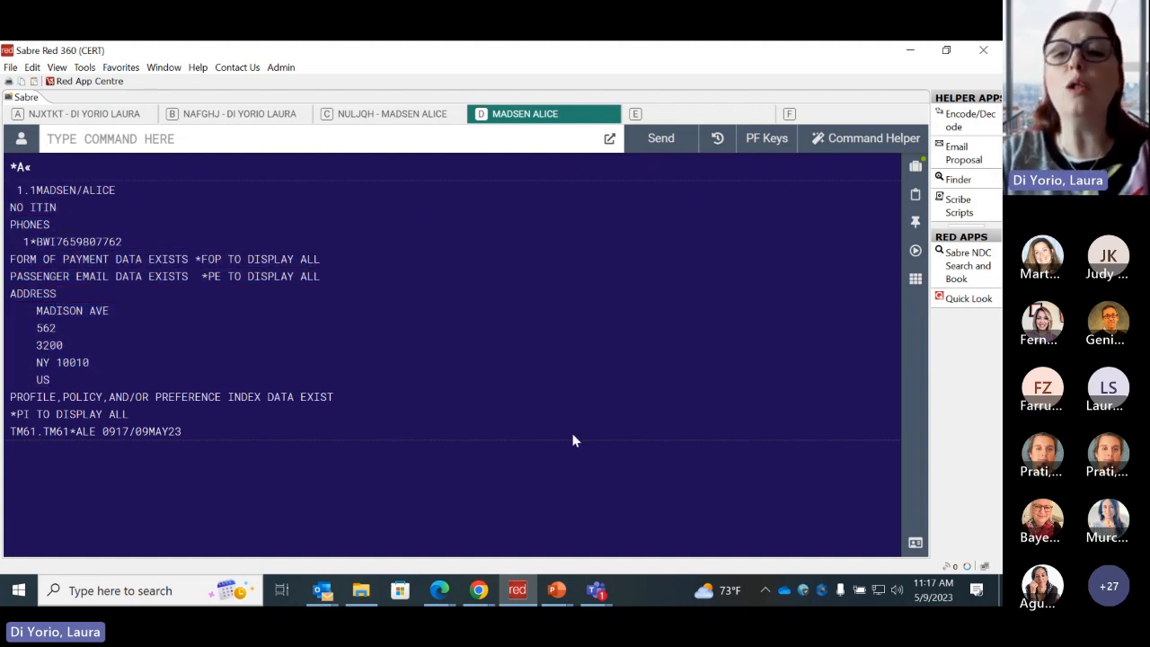
- Open the hotel search form in Command Helper and set the location to MIA, Miami International Airport, Florida
click(835, 144)
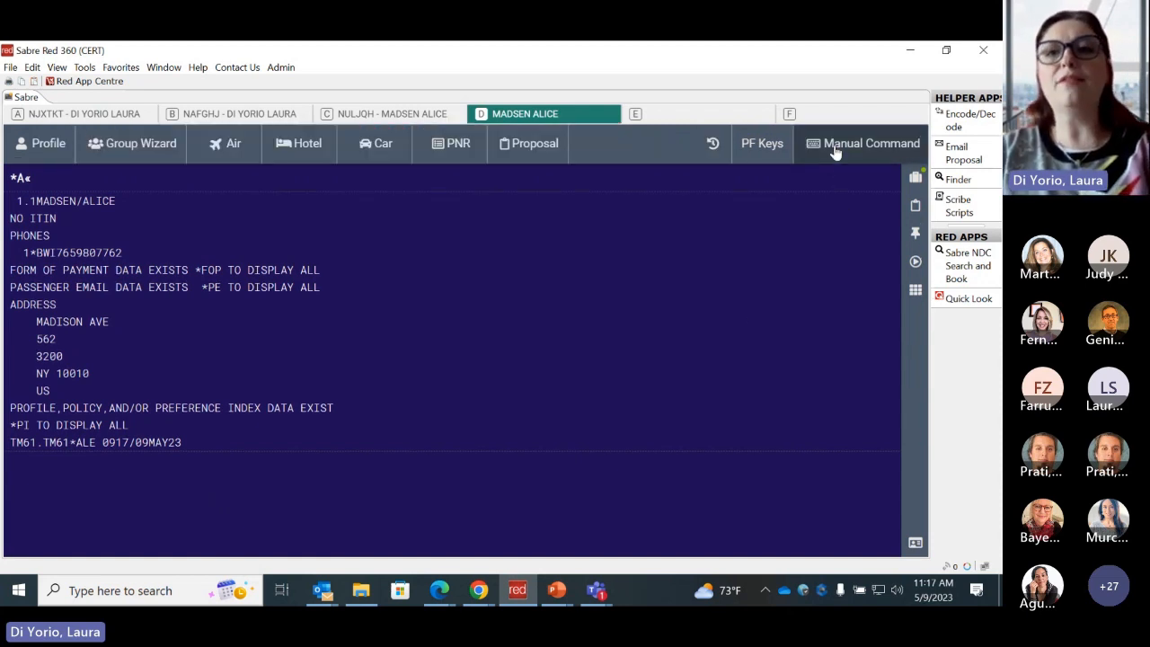
click(835, 150)
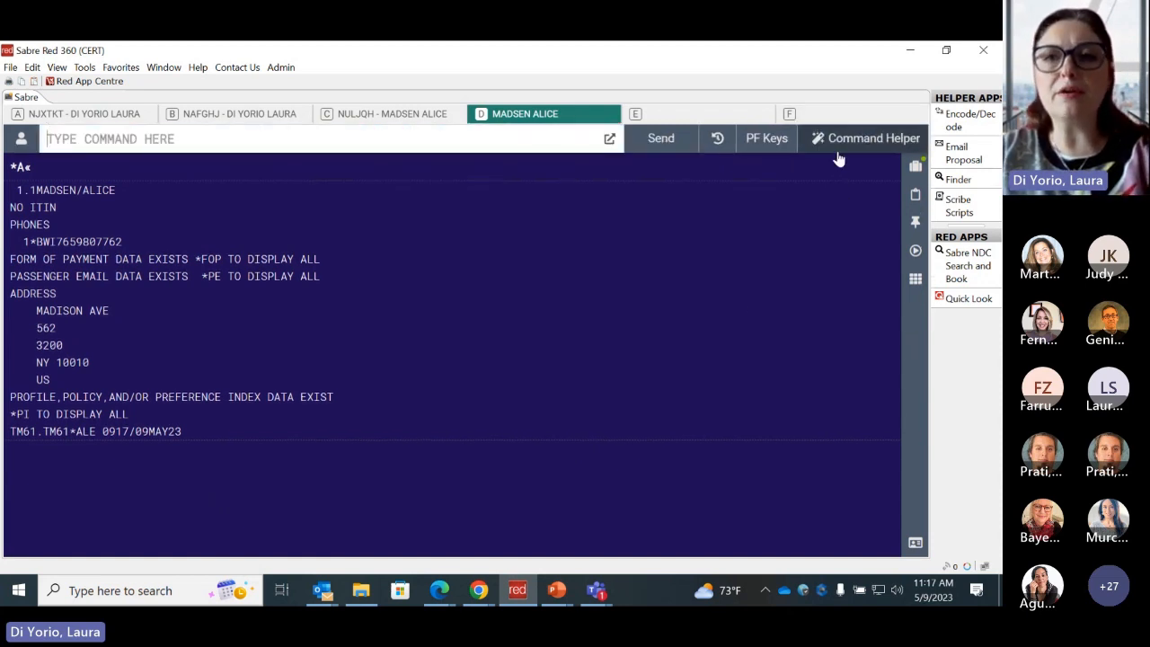
click(845, 146)
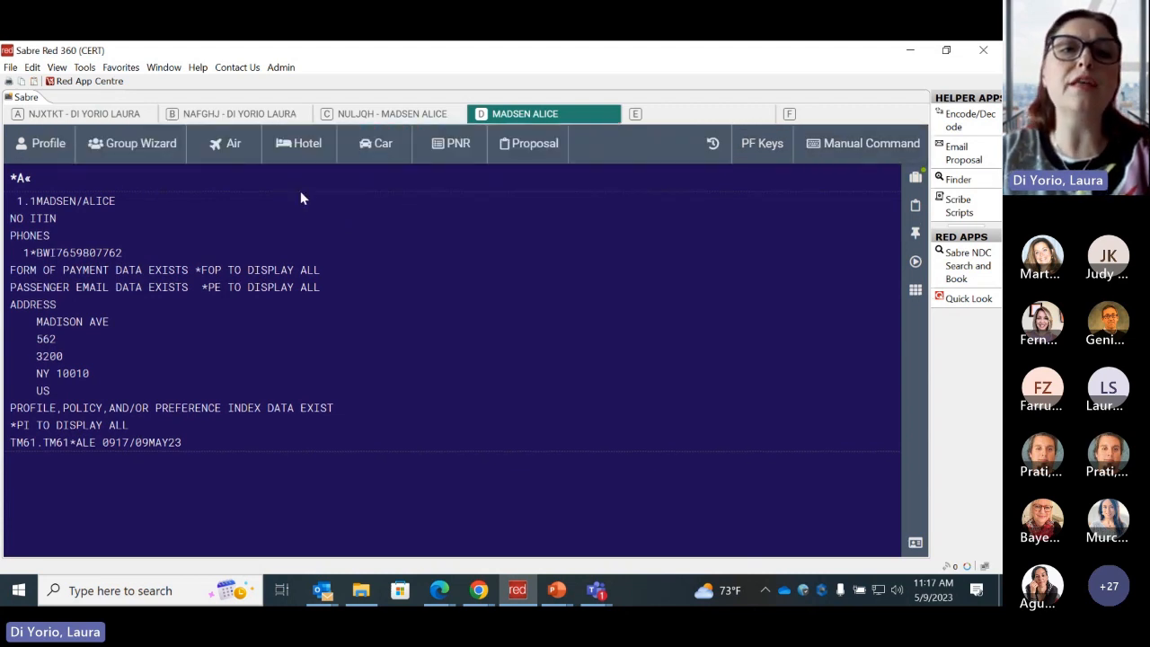
click(291, 151)
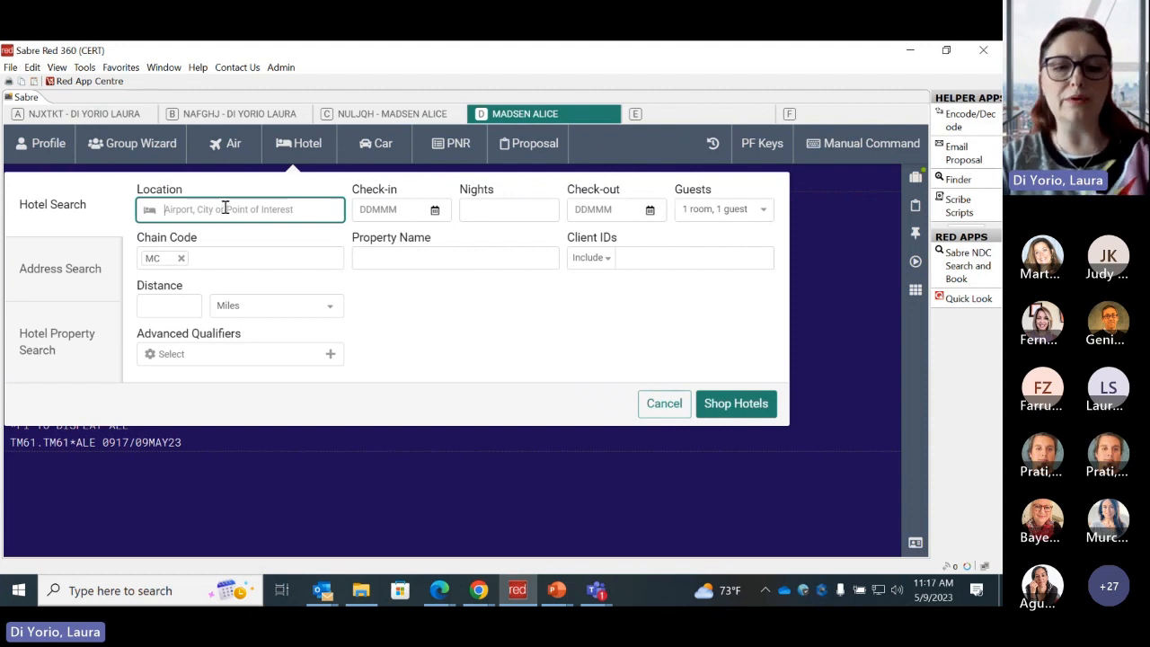
text(Mia)
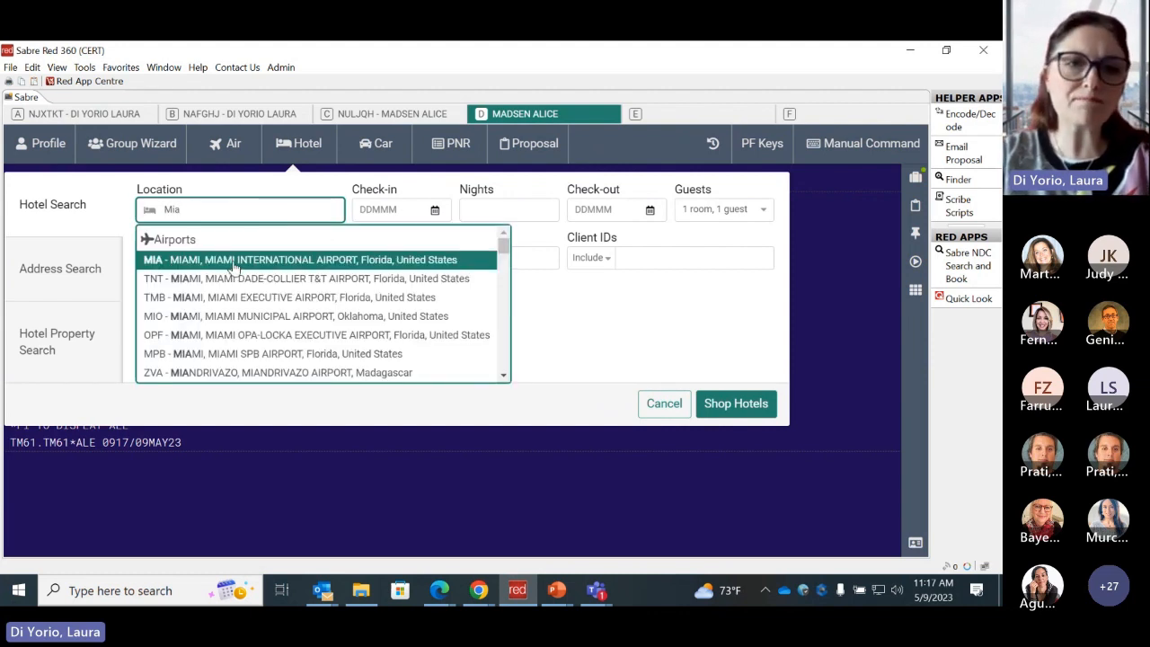
click(237, 265)
- Set the hotel check-in date to 14 August 2023 and the stay to 5 nights
click(437, 212)
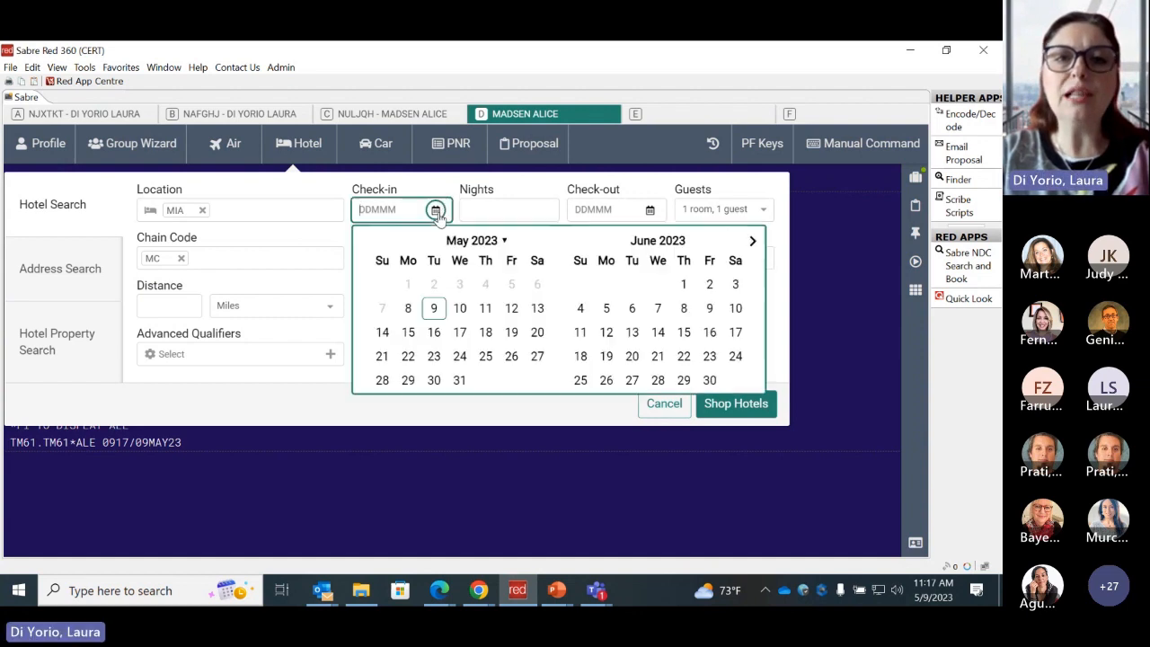
click(752, 240)
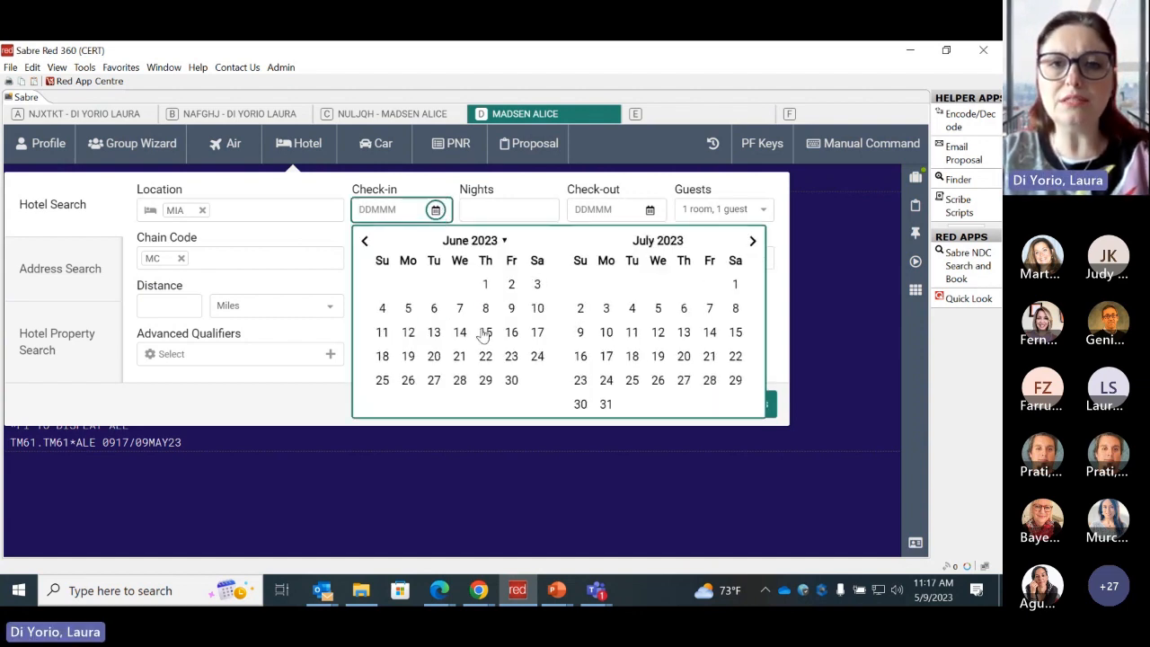
click(752, 241)
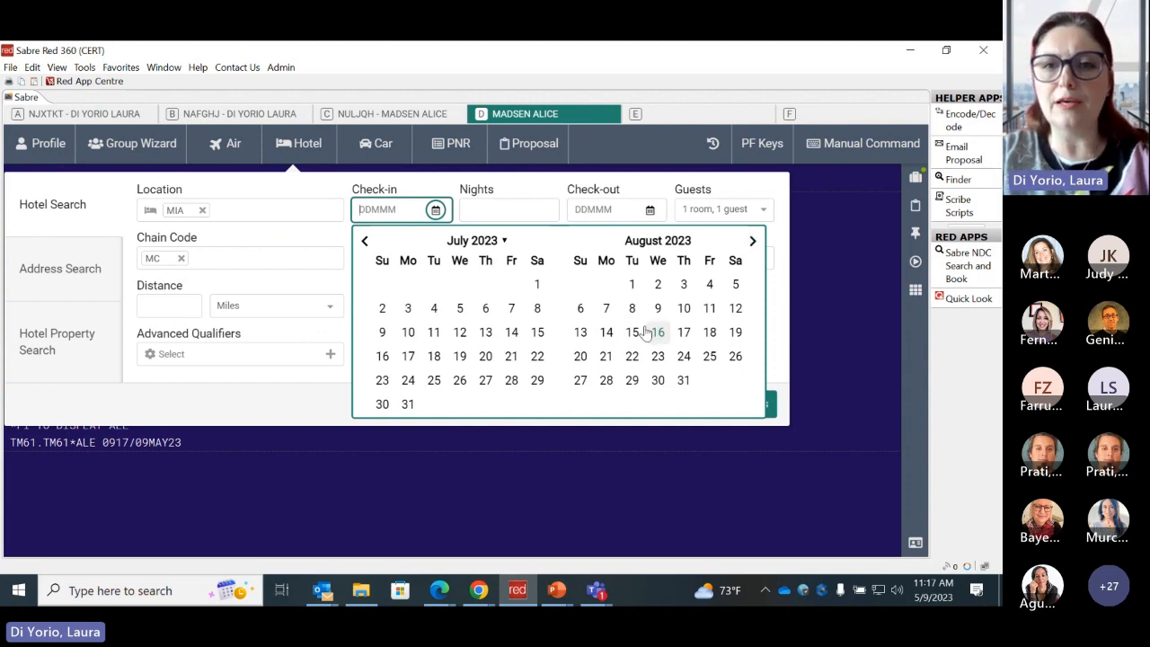
click(607, 334)
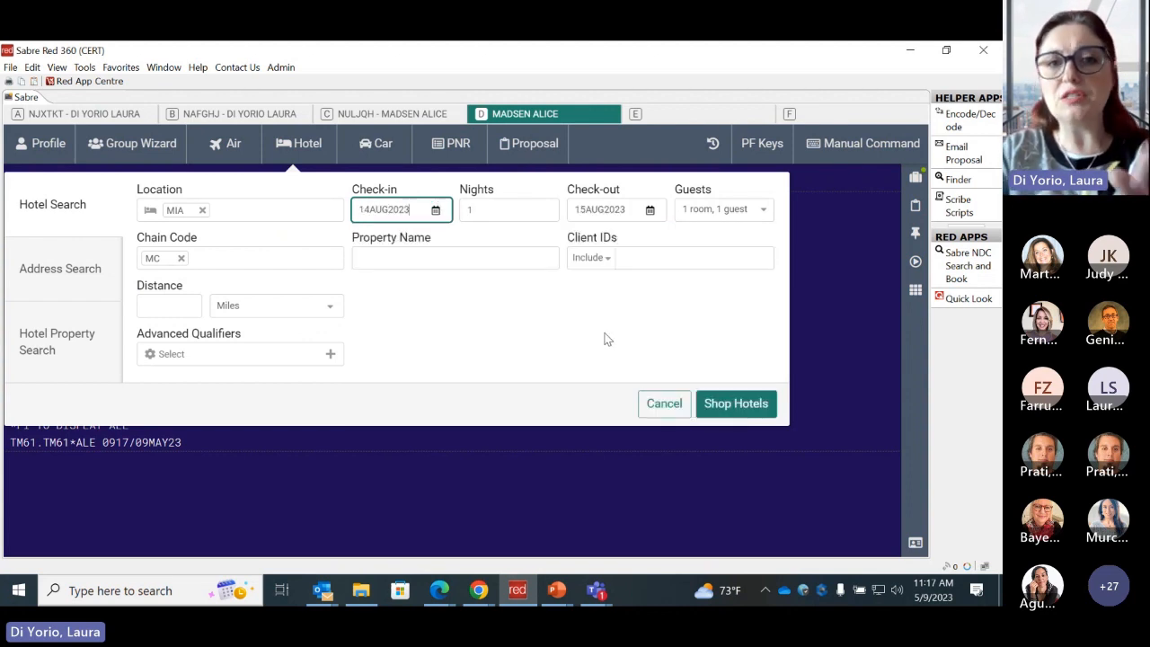
click(488, 209)
key(BackSpace)
text(5)
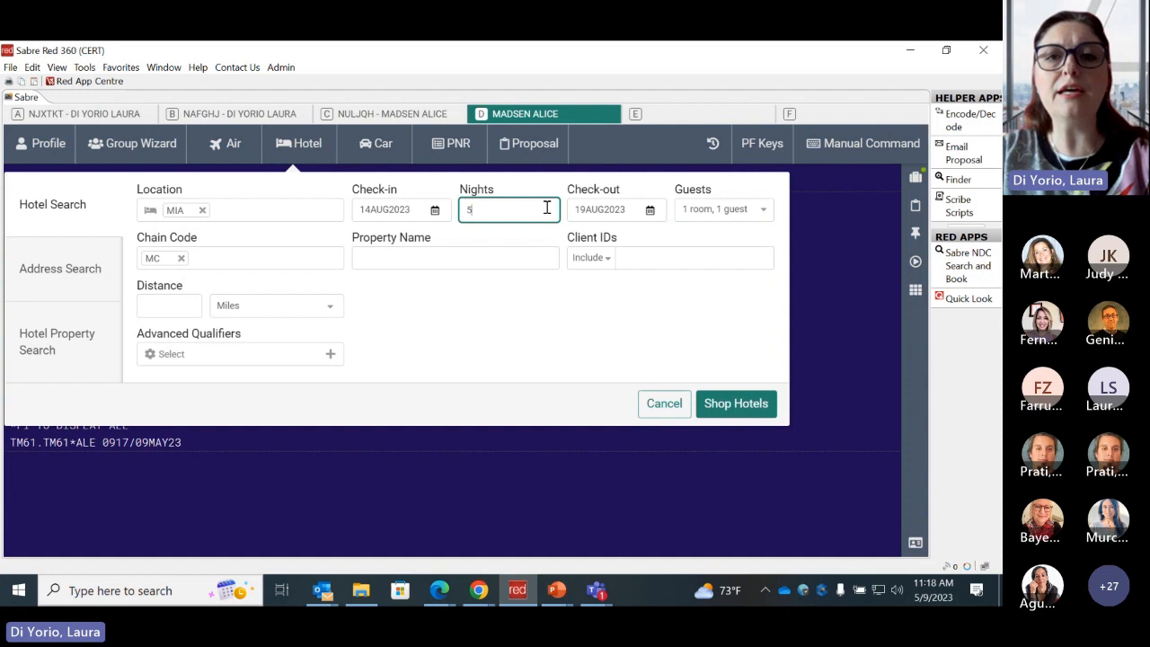
click(649, 210)
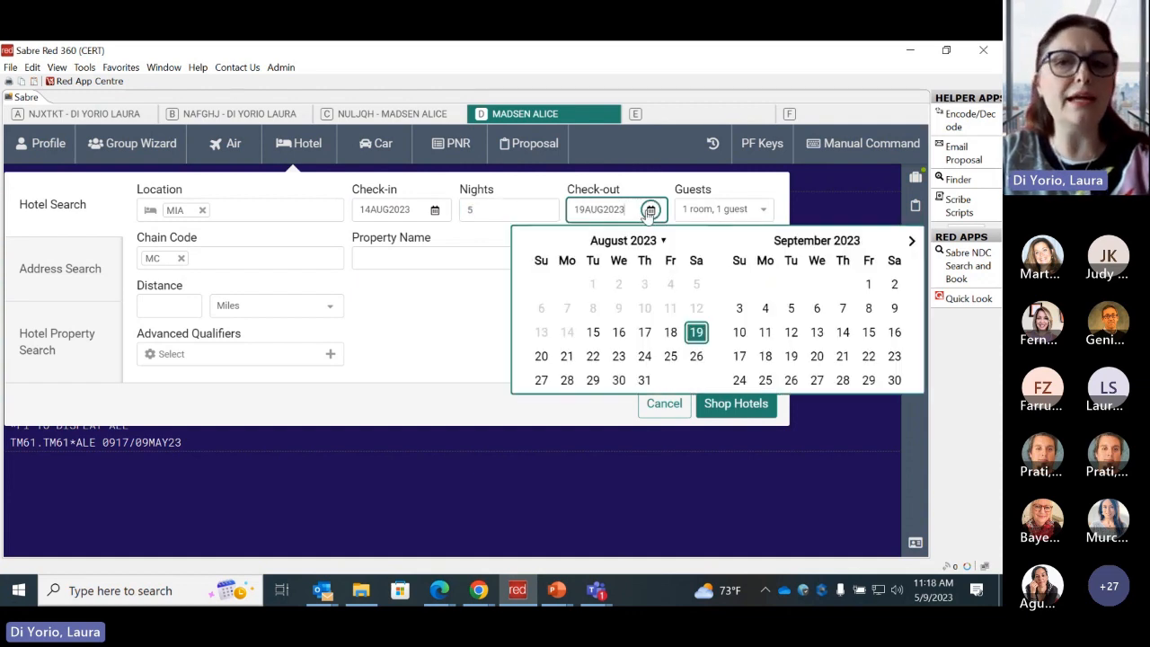
click(763, 210)
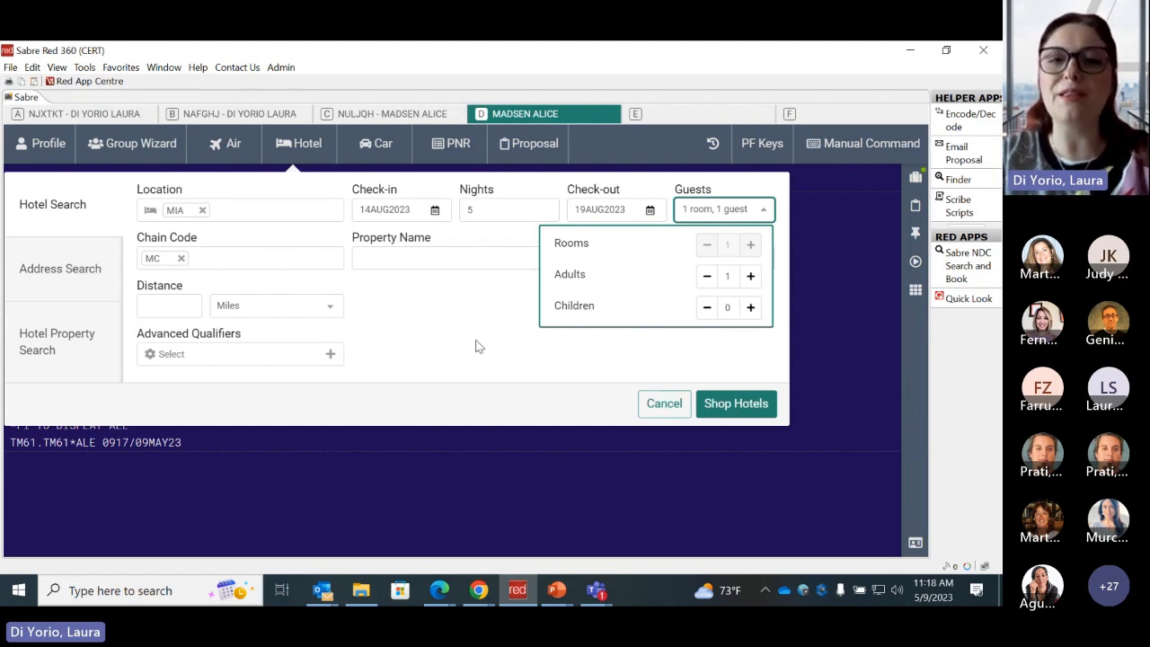
click(462, 308)
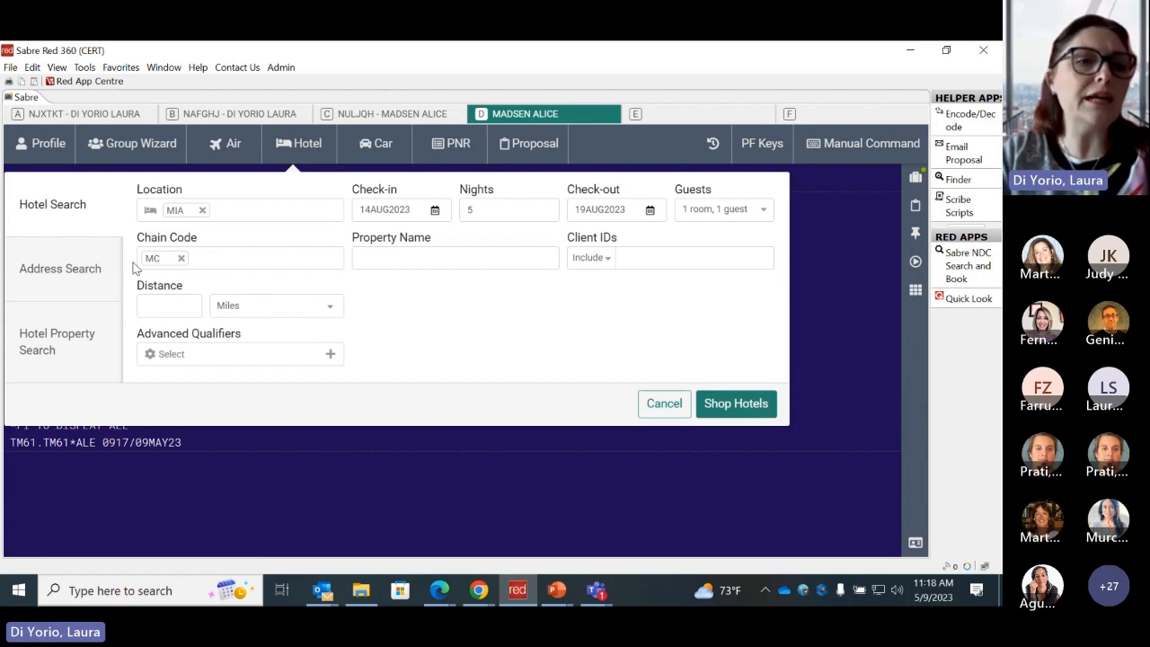
- Replace the MC chain code with the chain codes HY and SB (Sofitel)
click(182, 260)
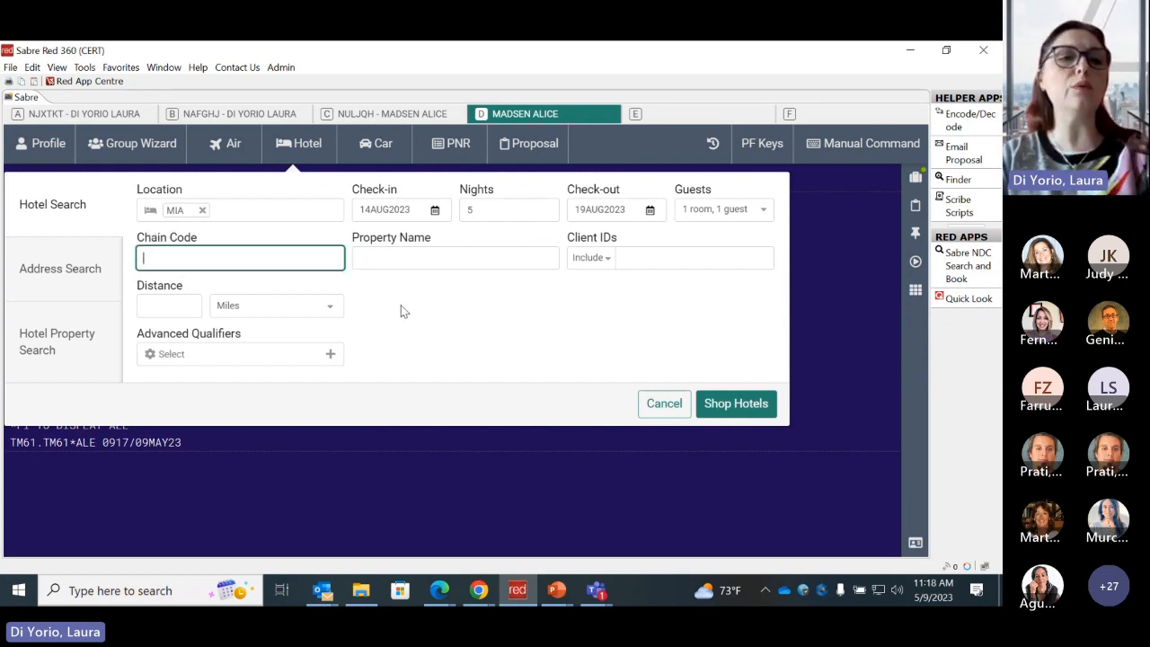
text(HY)
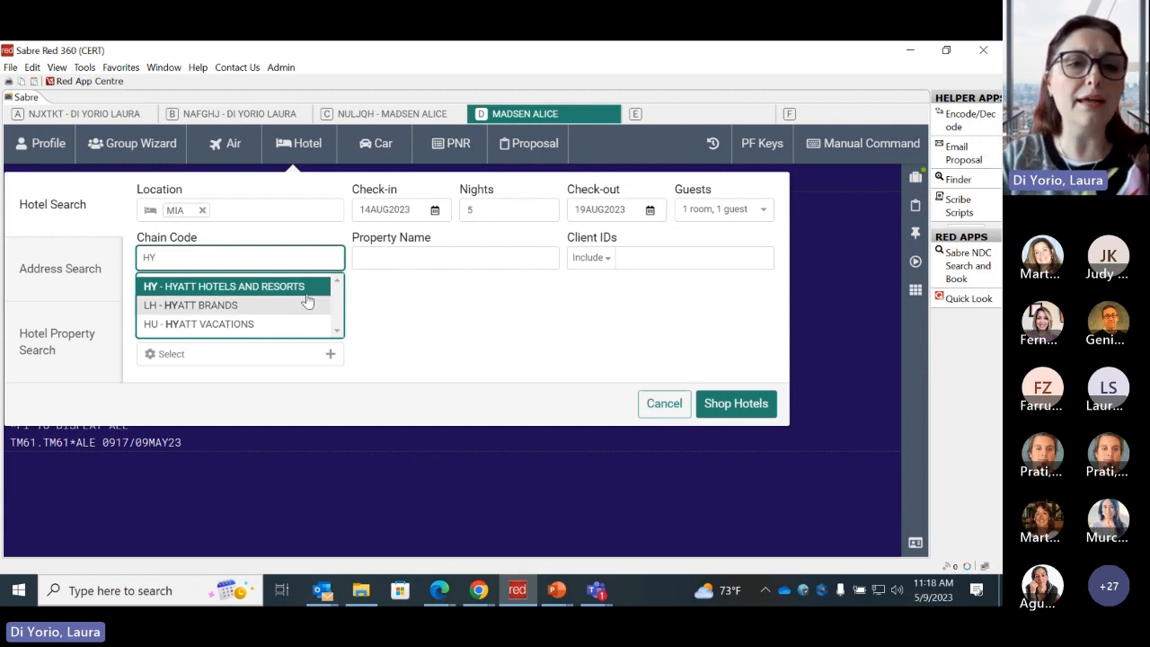
click(288, 288)
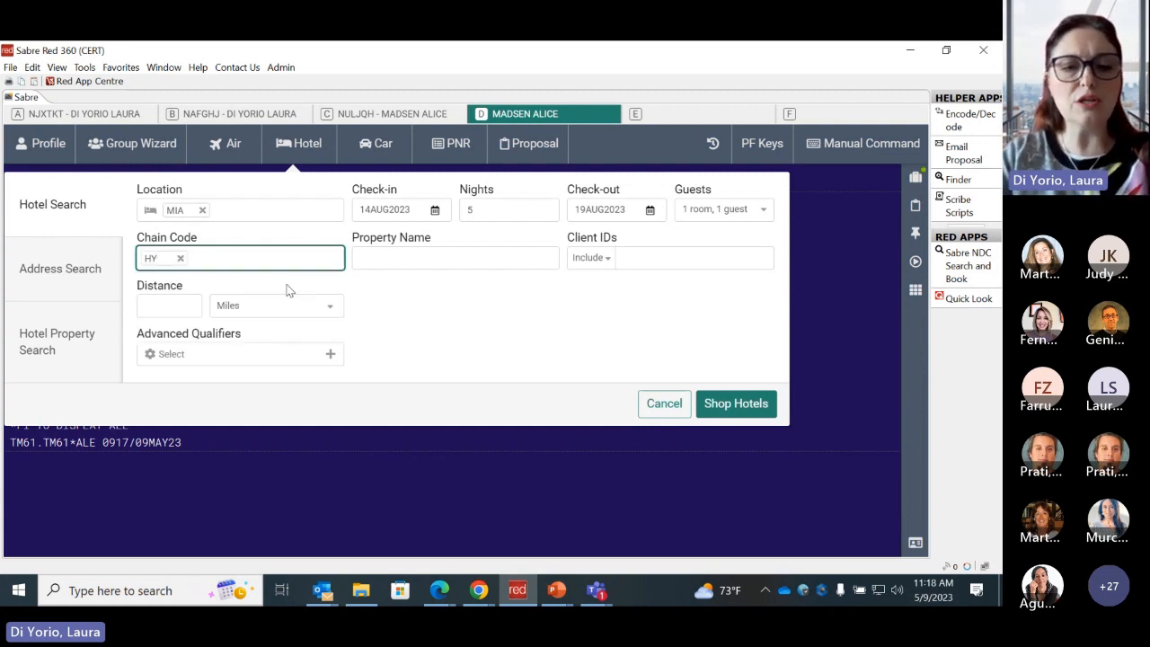
text(SB)
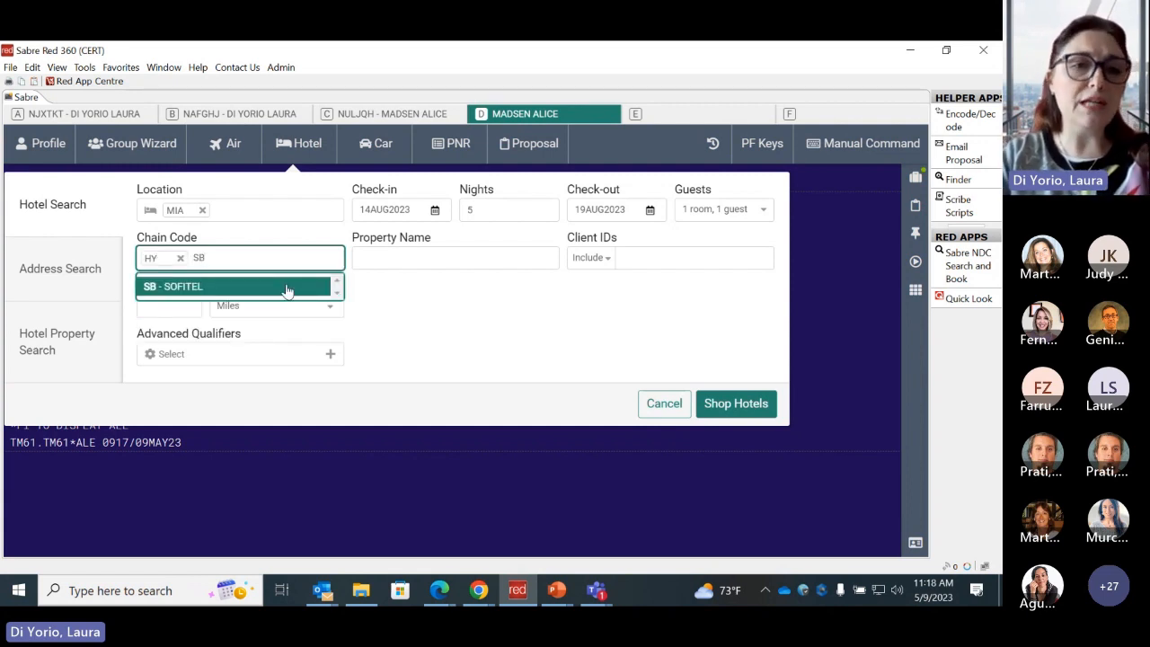
click(287, 287)
click(486, 333)
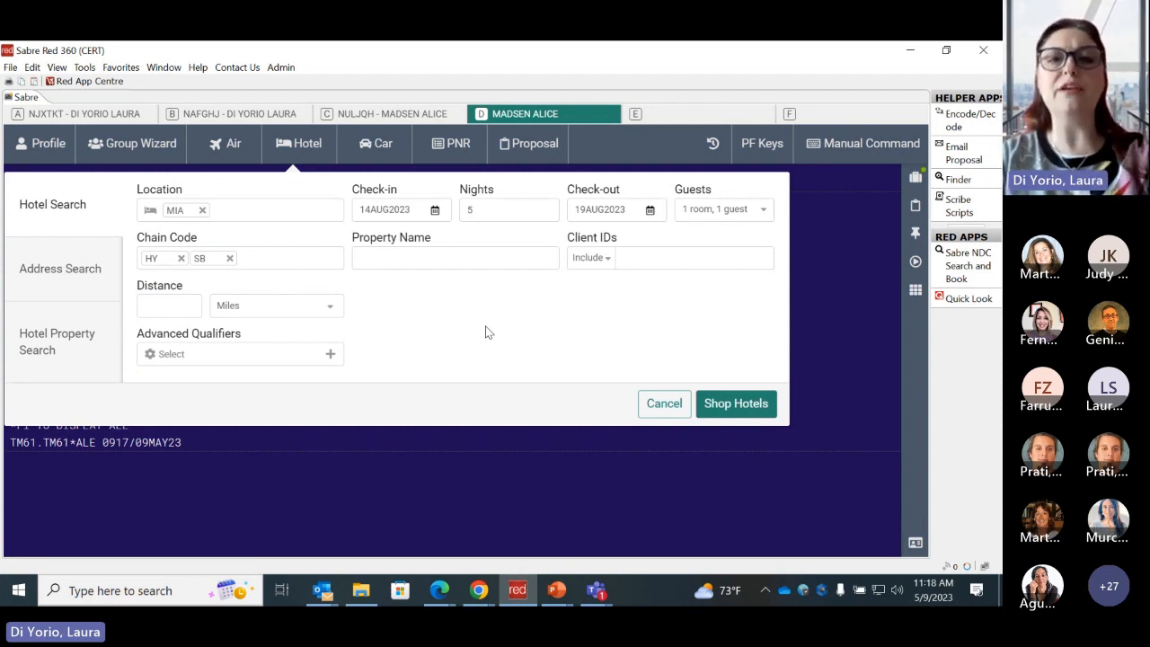
- Review the Include and Only options for client IDs and add the client ID ABC with Include
click(608, 263)
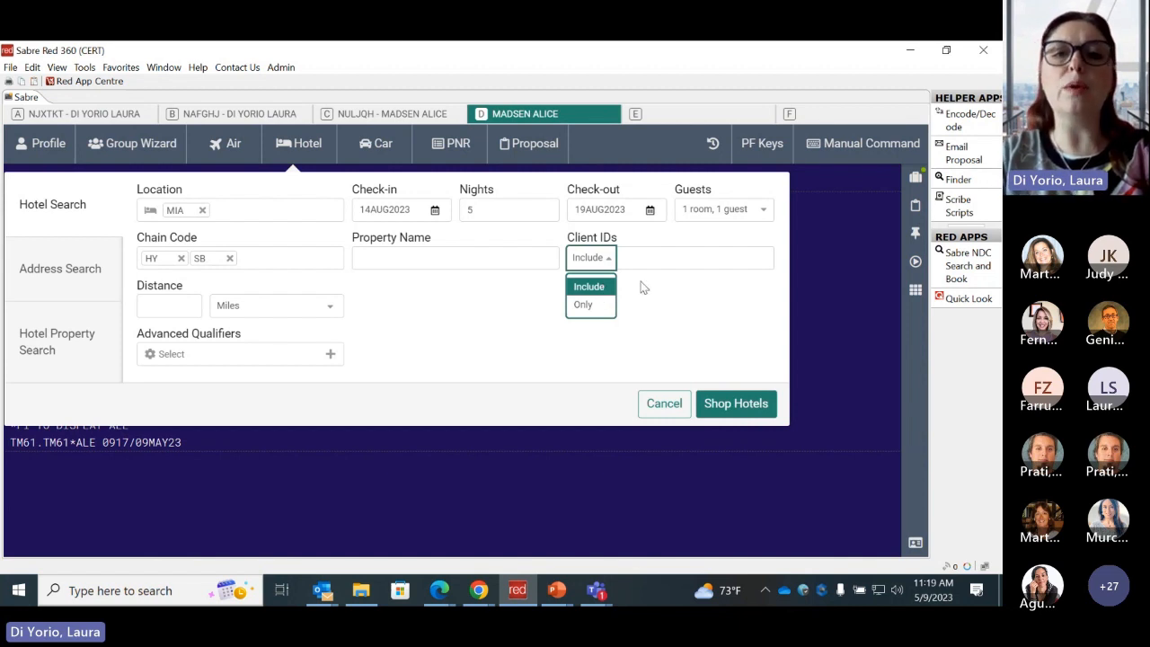
click(643, 286)
click(634, 257)
text(ABC)
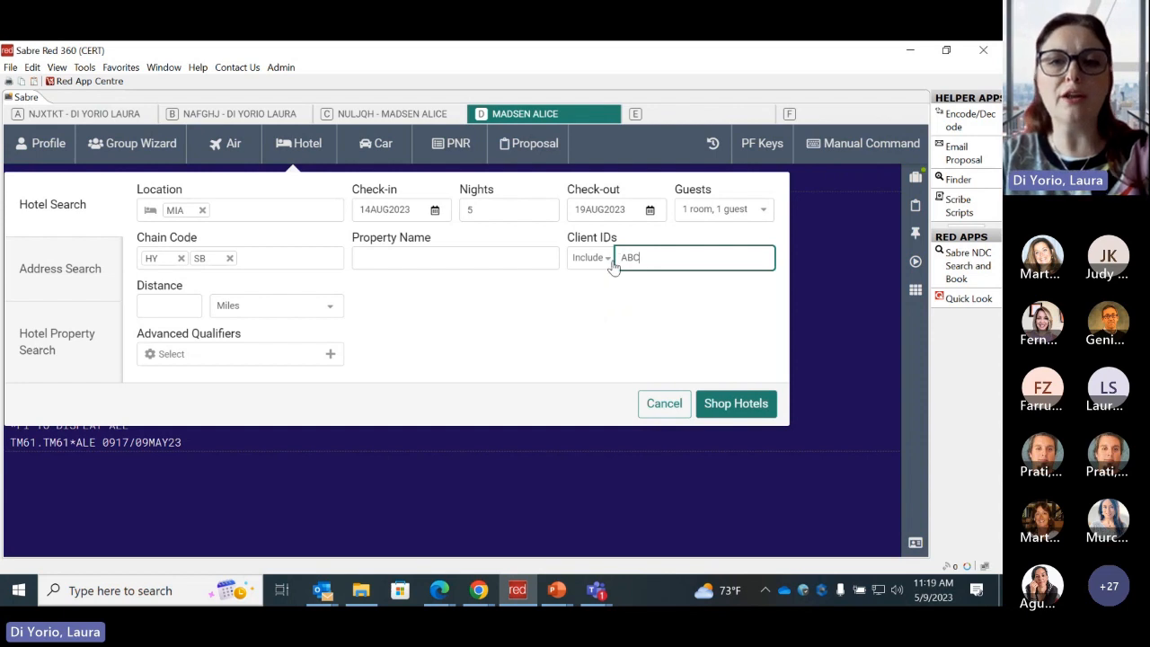
click(627, 299)
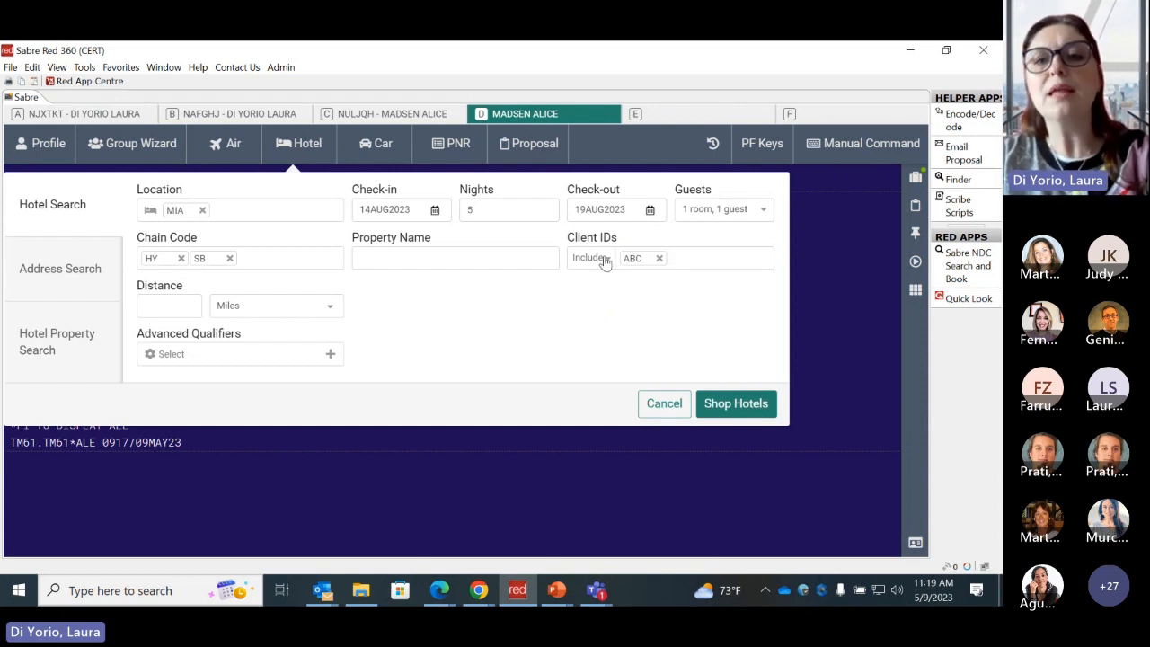
- Switch the client ID option to Only and add TC1 as a second client ID
click(602, 259)
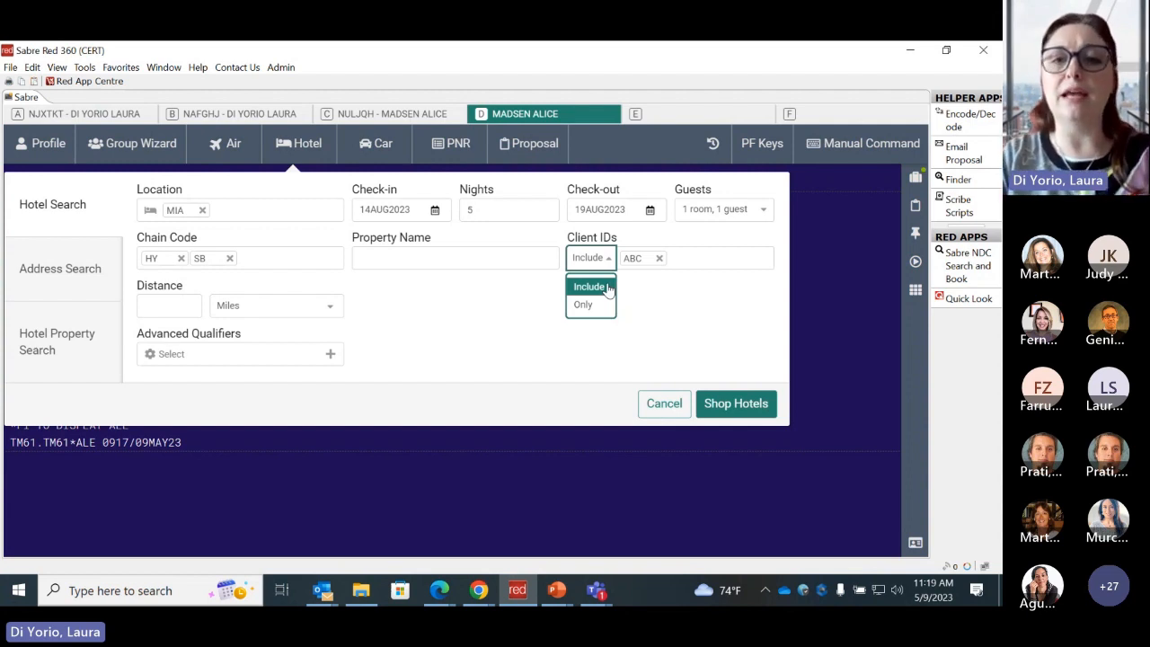
click(601, 305)
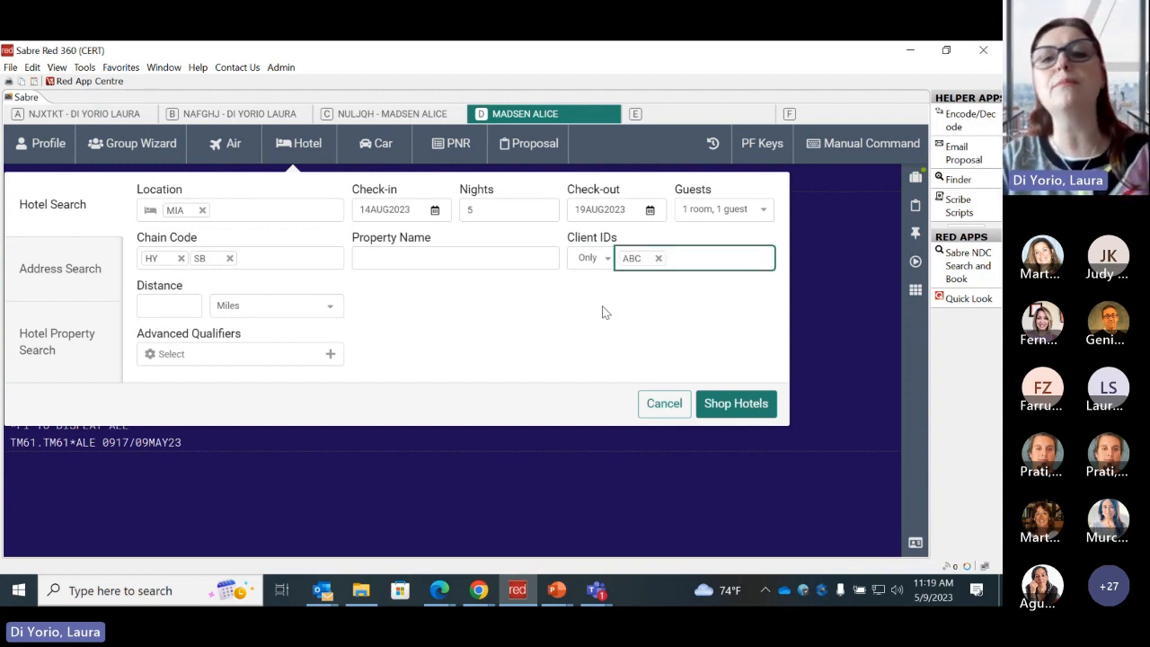
click(603, 304)
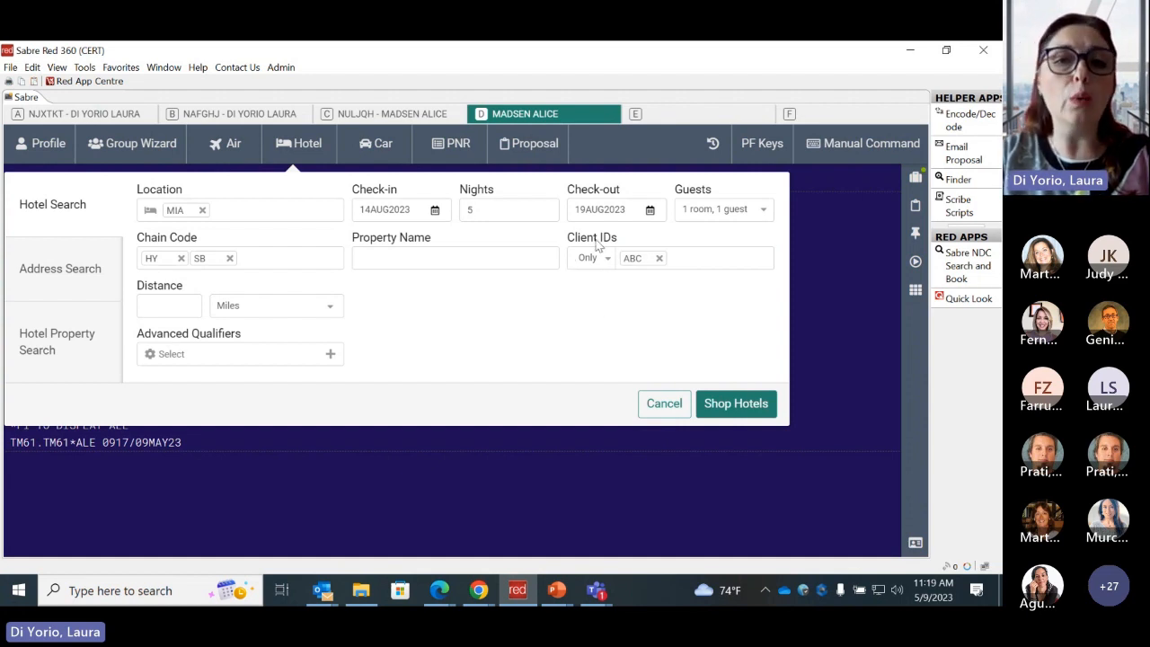
click(700, 261)
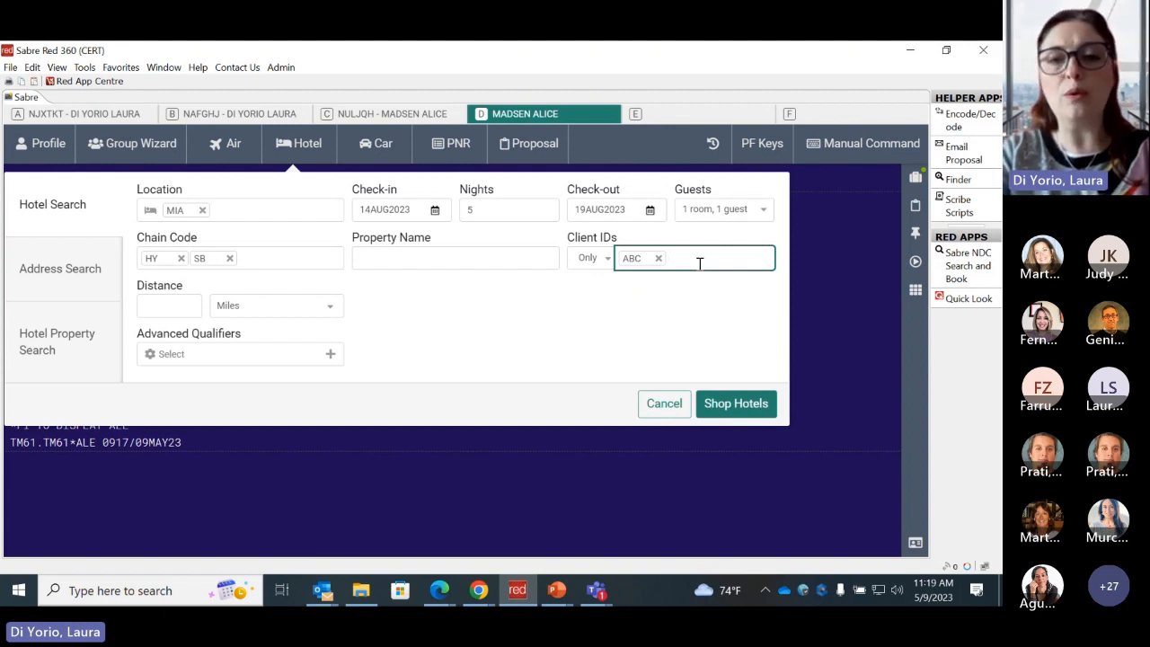
text(TCA)
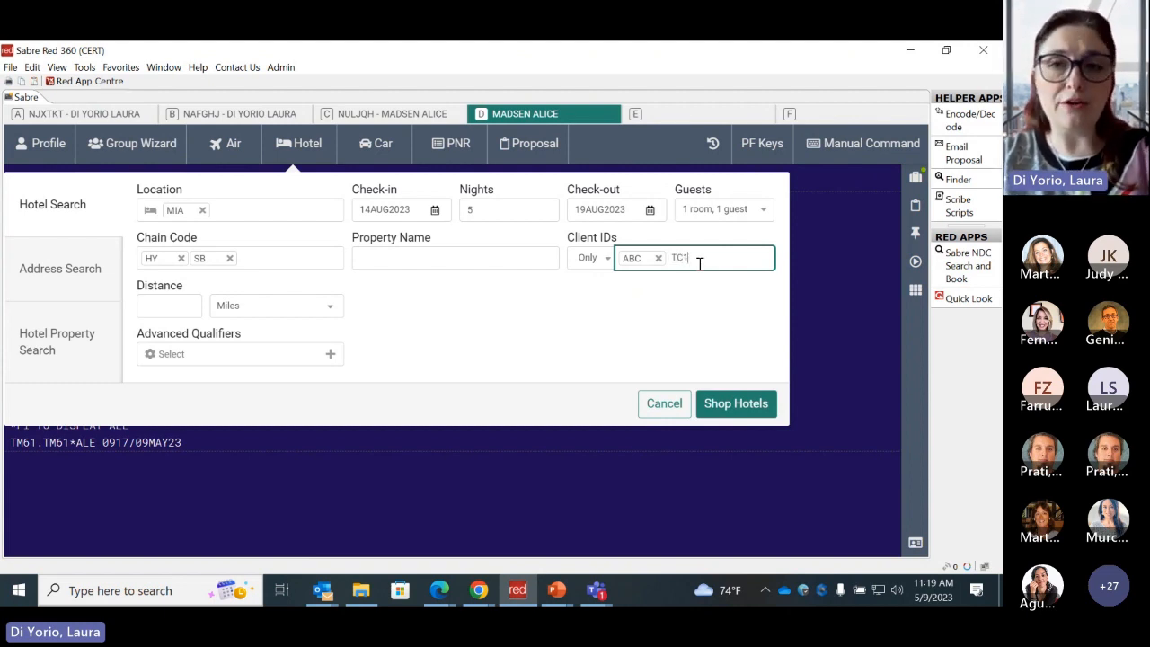
click(694, 280)
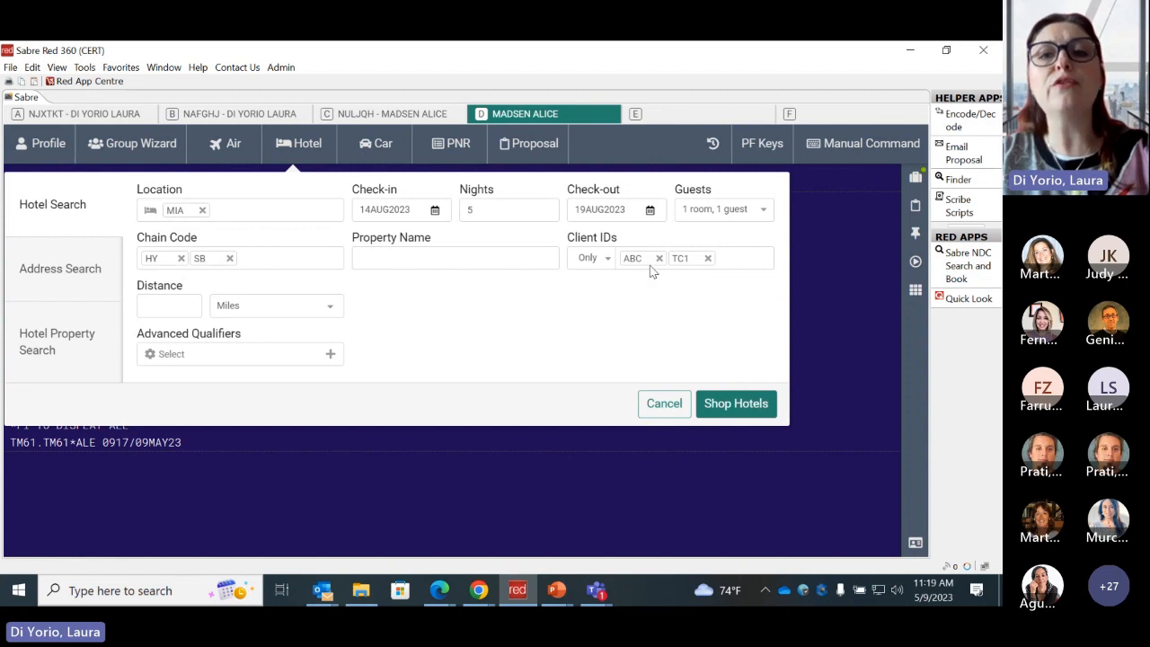
- Remove the client IDs TC1 and ABC and set the client ID option back to Include
click(707, 258)
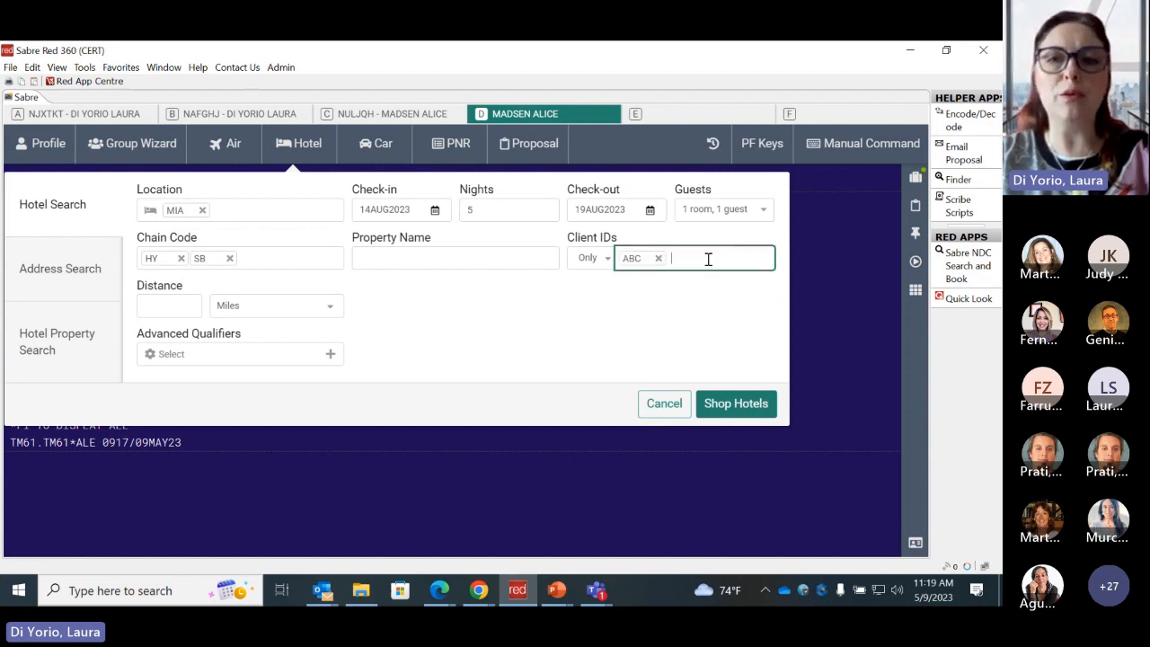
click(659, 259)
click(610, 268)
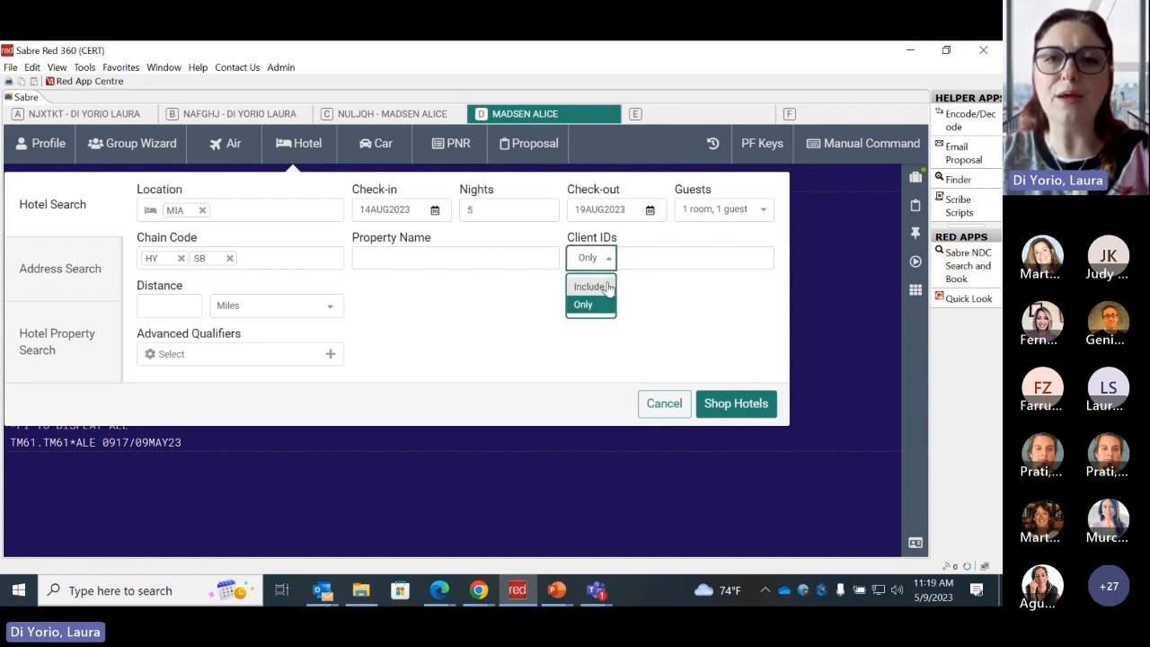
click(588, 287)
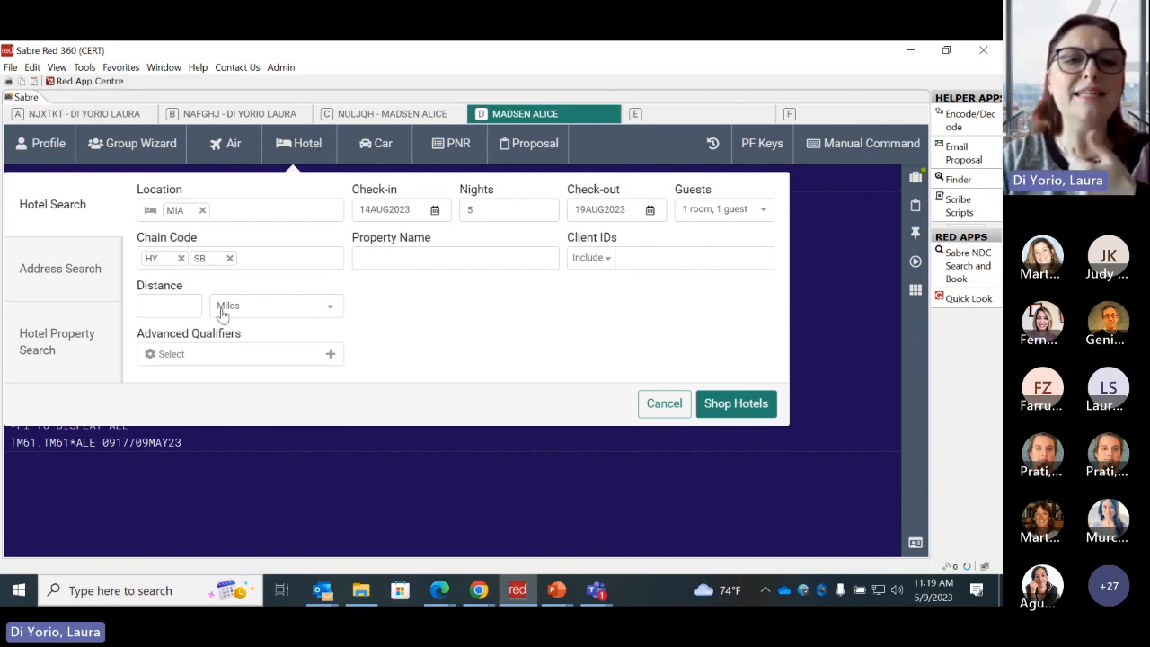
- Check the available advanced qualifiers without selecting any, and run the hotel search for MIA
click(265, 360)
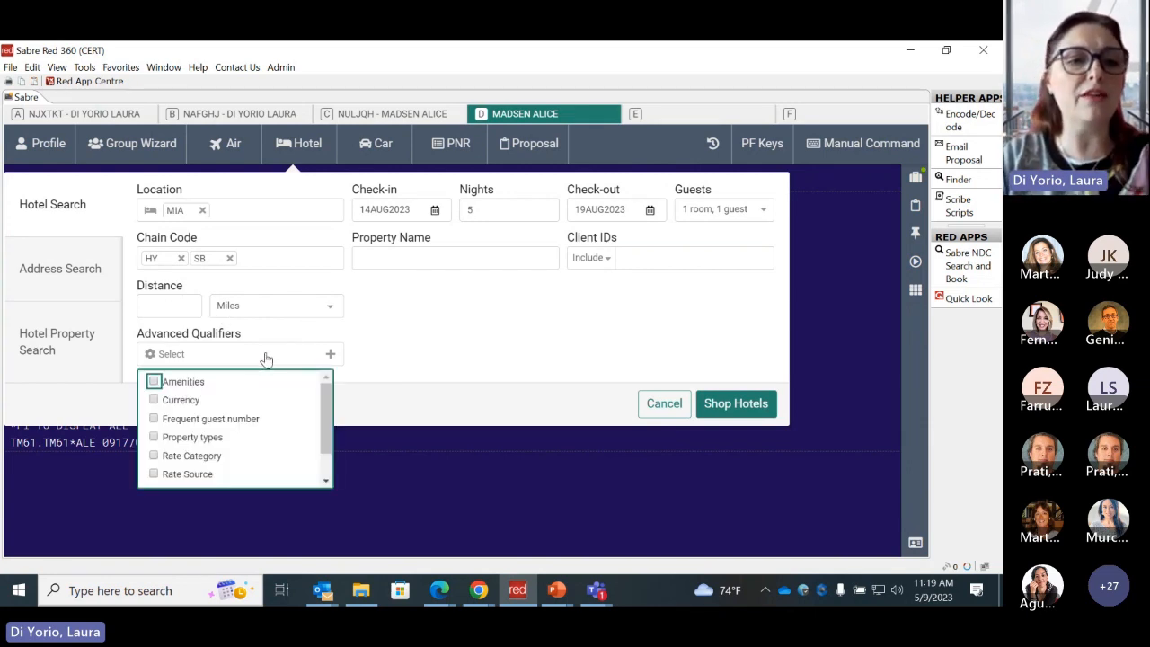
click(457, 327)
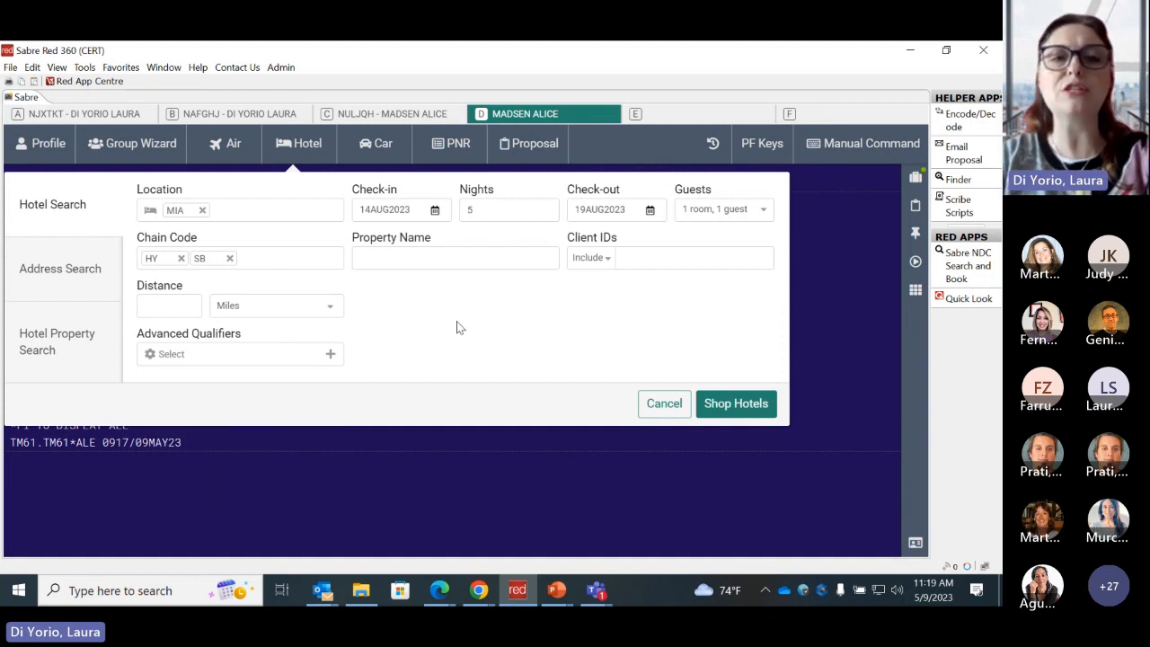
click(732, 406)
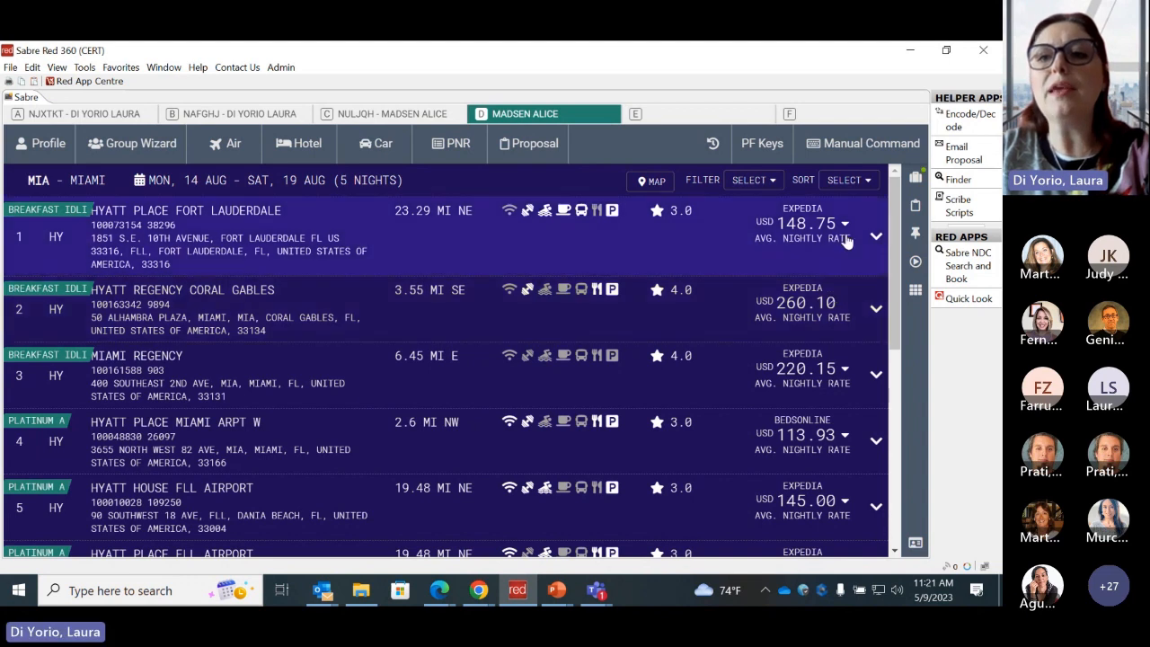
- Compare the average nightly rates by source for Hyatt Place Fort Lauderdale and Miami Regency
click(845, 226)
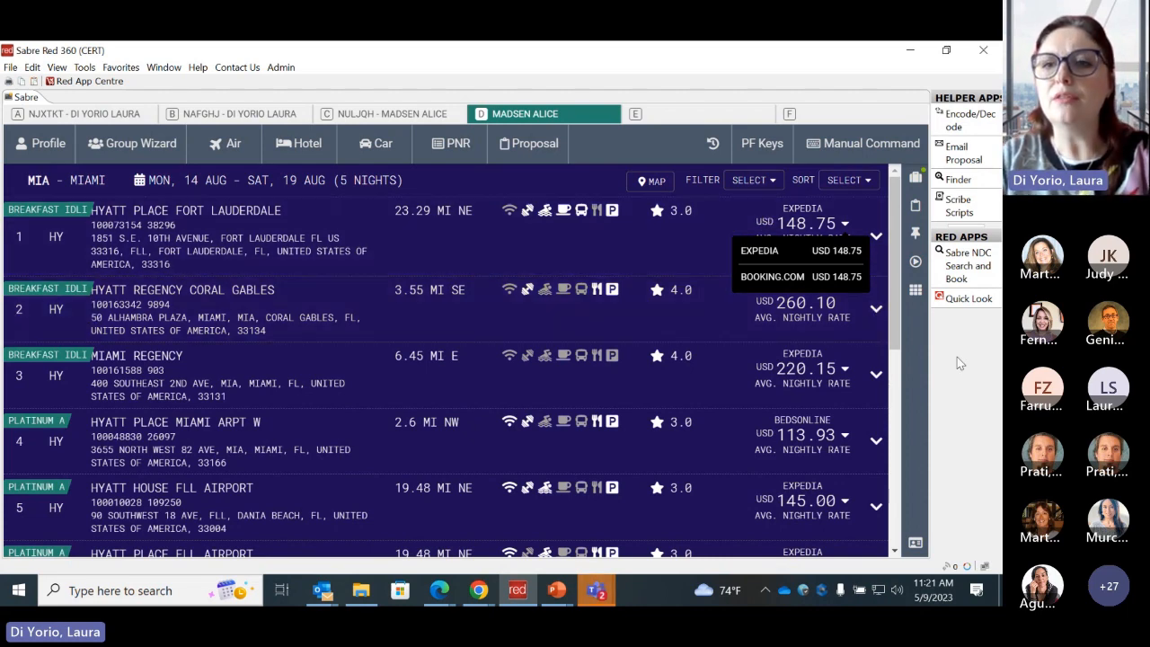
click(843, 227)
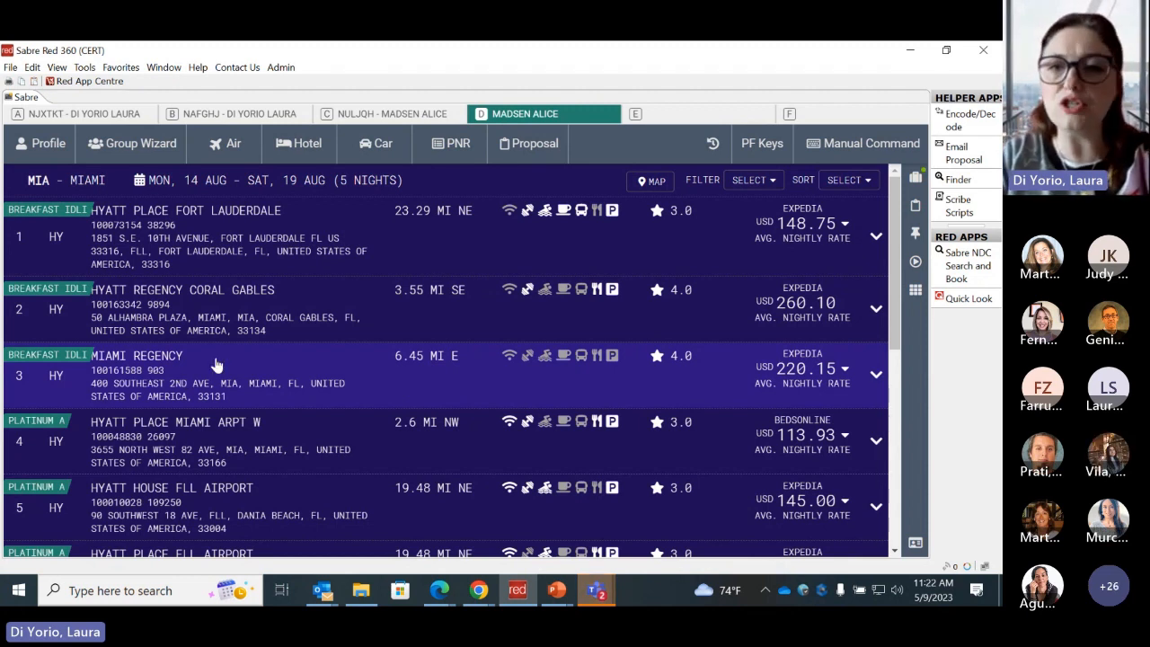
click(844, 371)
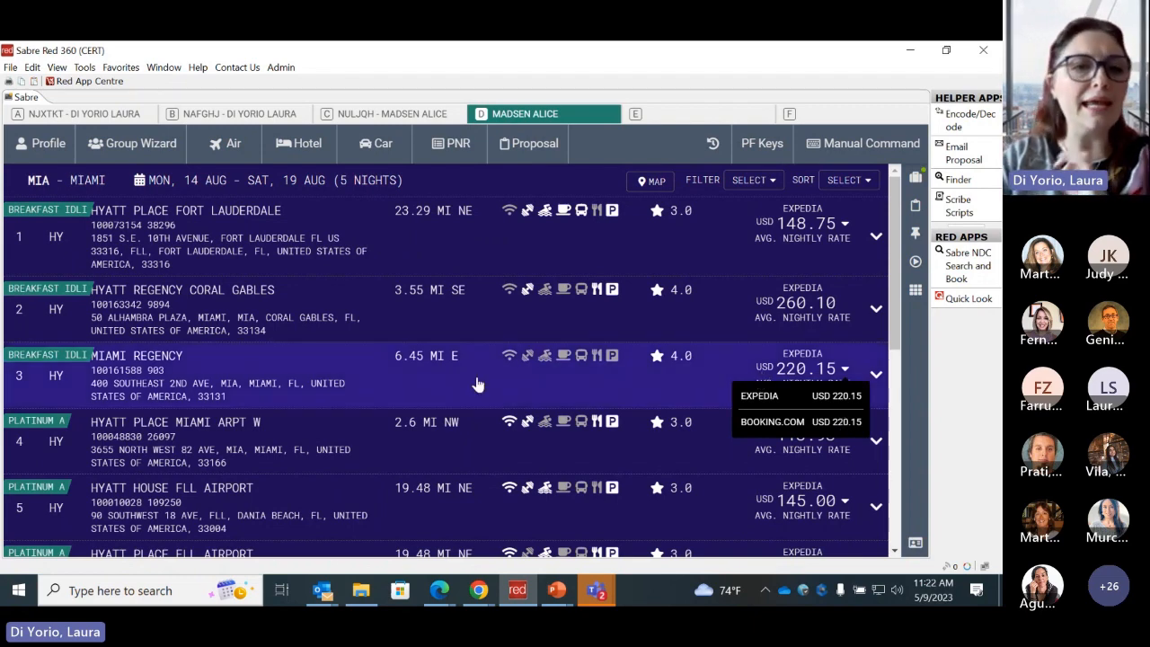
- Expand the Miami Regency result and examine its summary line with the hotel's codes, contact details and rate types
click(842, 375)
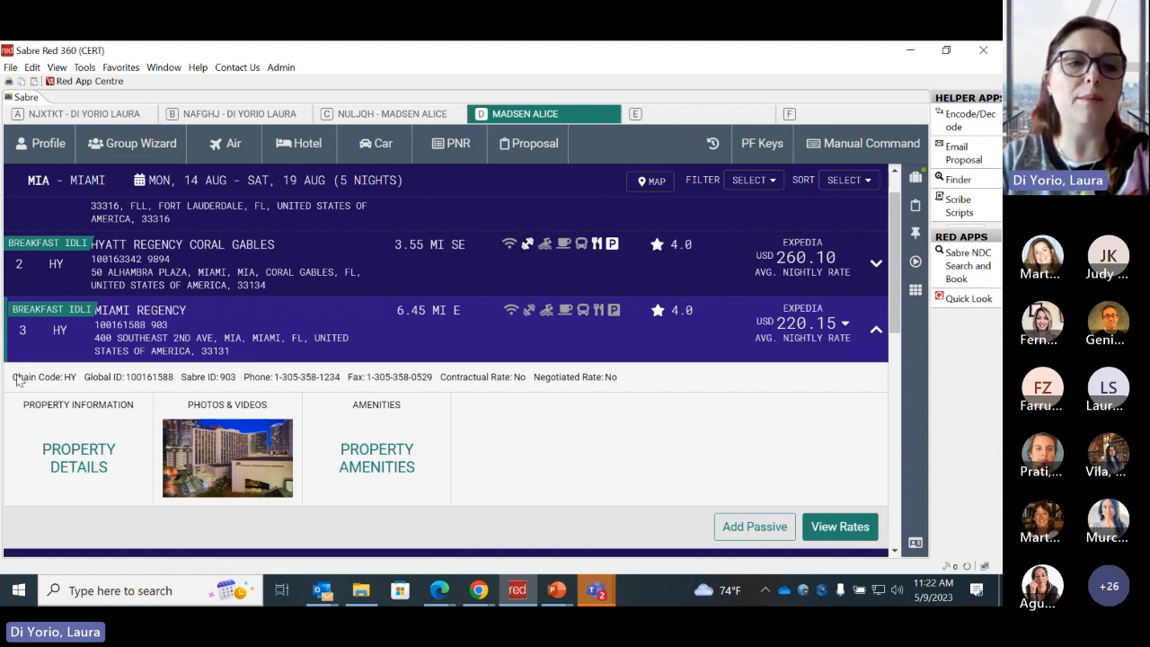
drag(13, 376, 632, 385)
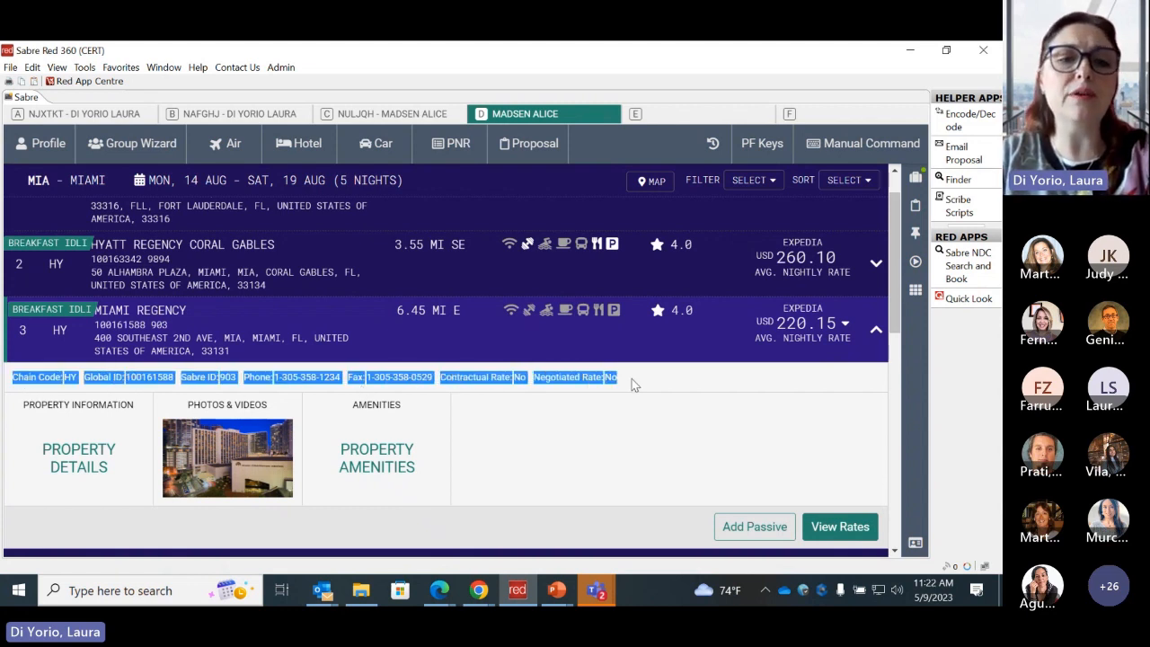
click(612, 438)
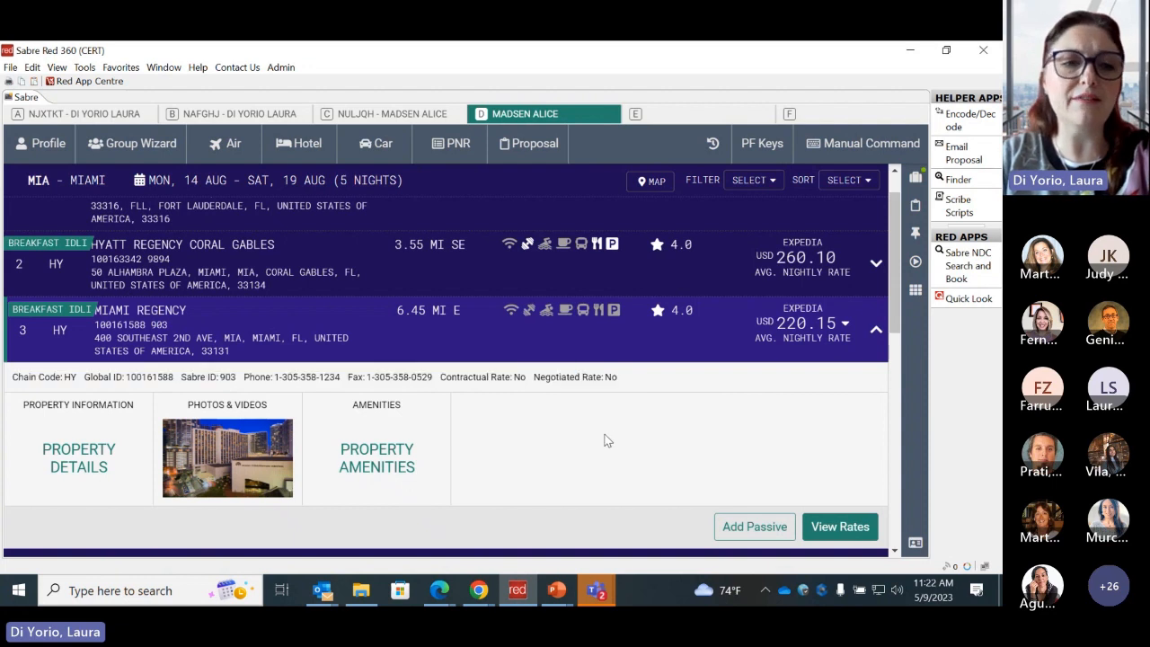
- Open the property details of Miami Regency and search them for "cancel" to read the cancel policy
click(80, 453)
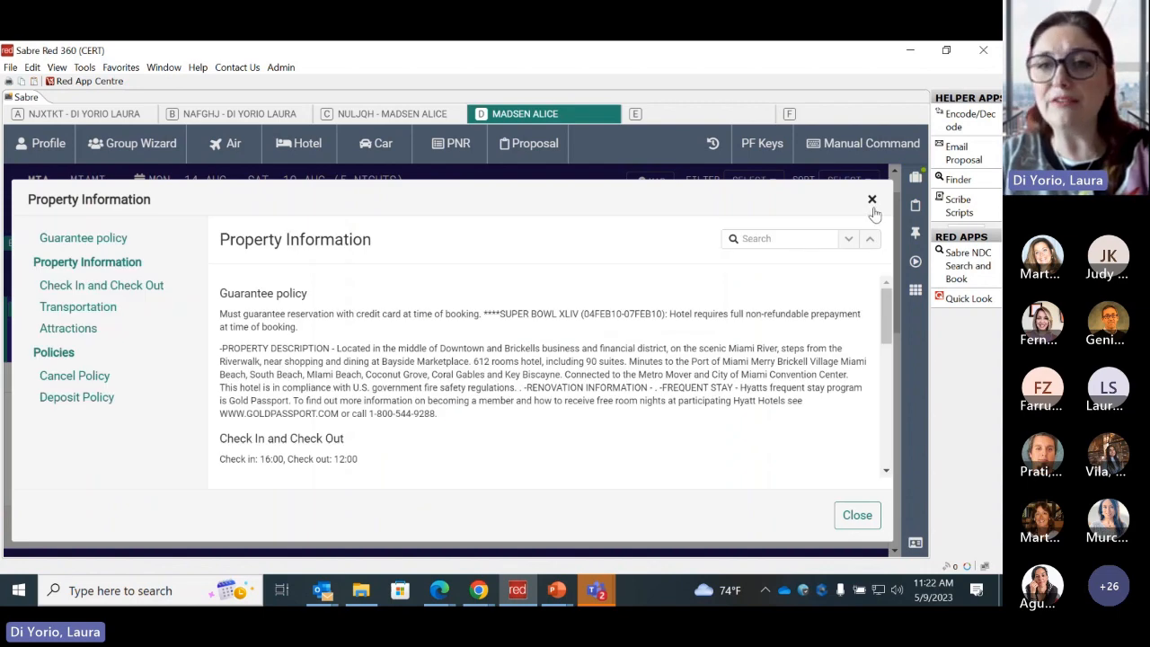
click(782, 238)
text(cancel)
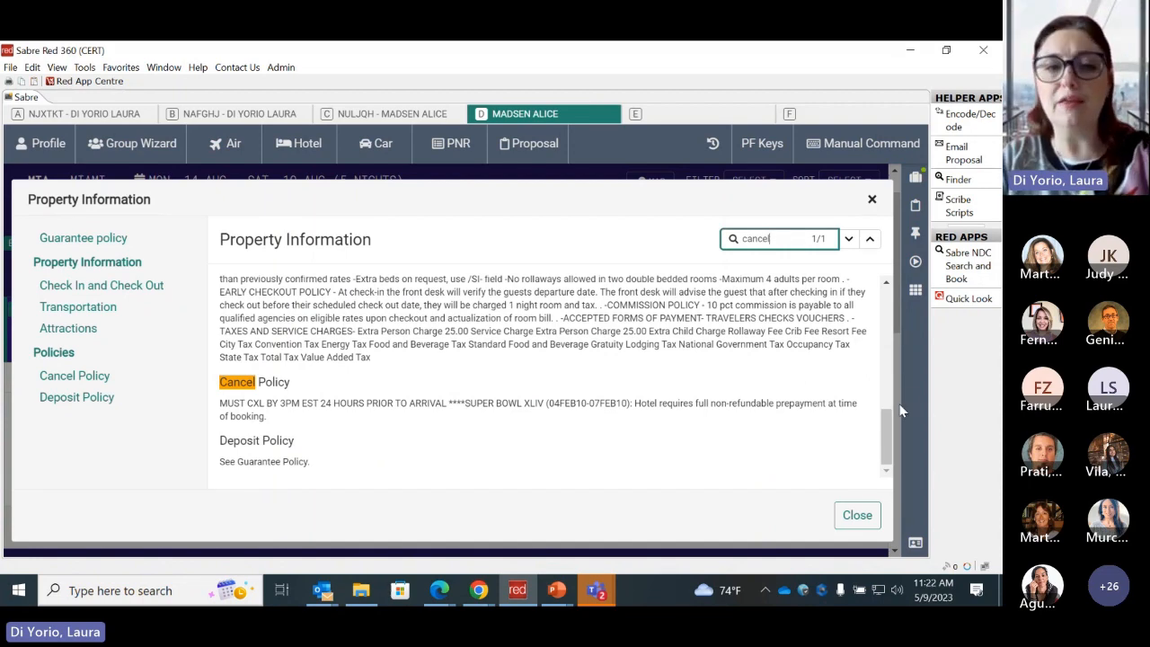
drag(885, 425, 878, 457)
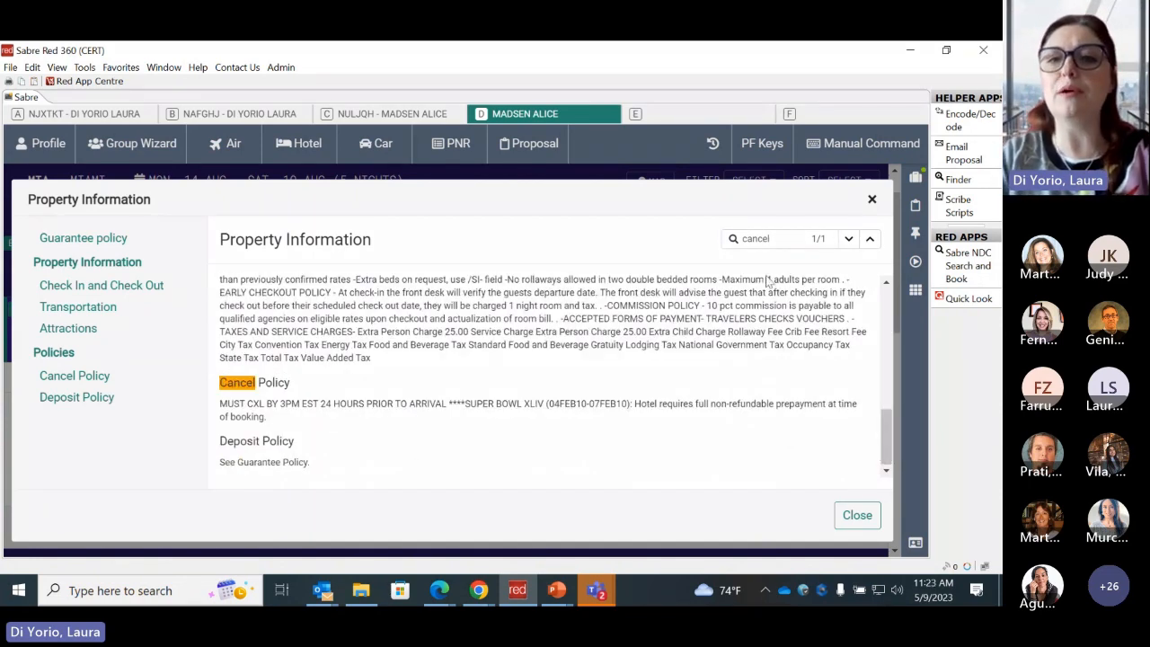
- Search the property information for "pick" and for "check", and close the property details
drag(783, 239, 717, 247)
key(BackSpace)
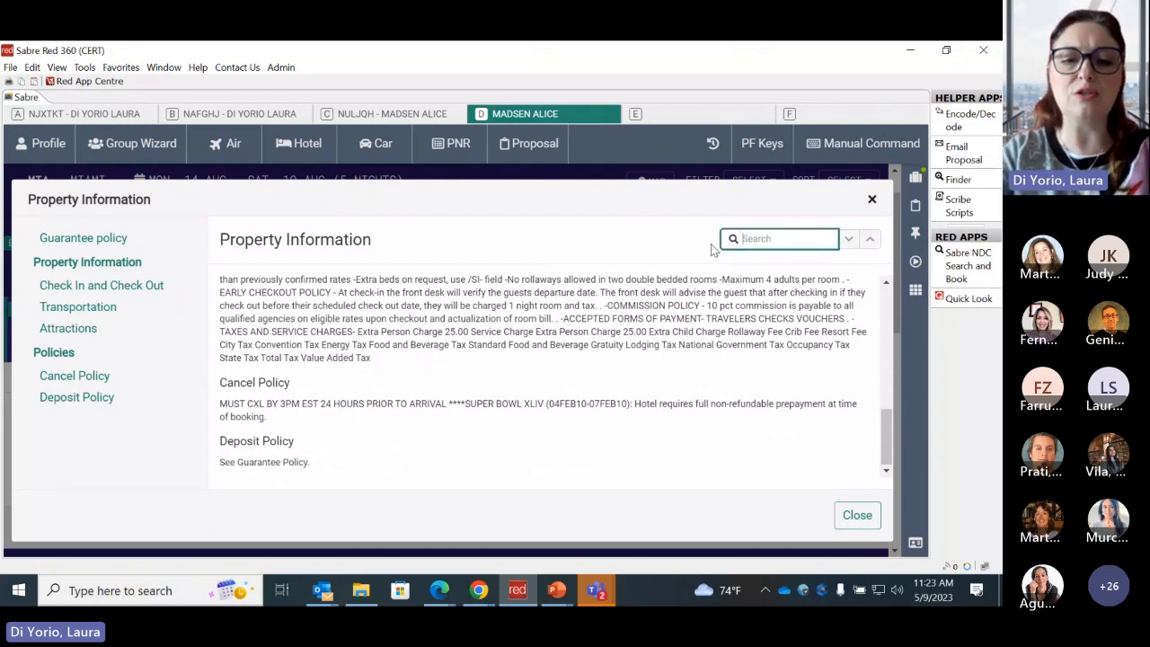
text(pick)
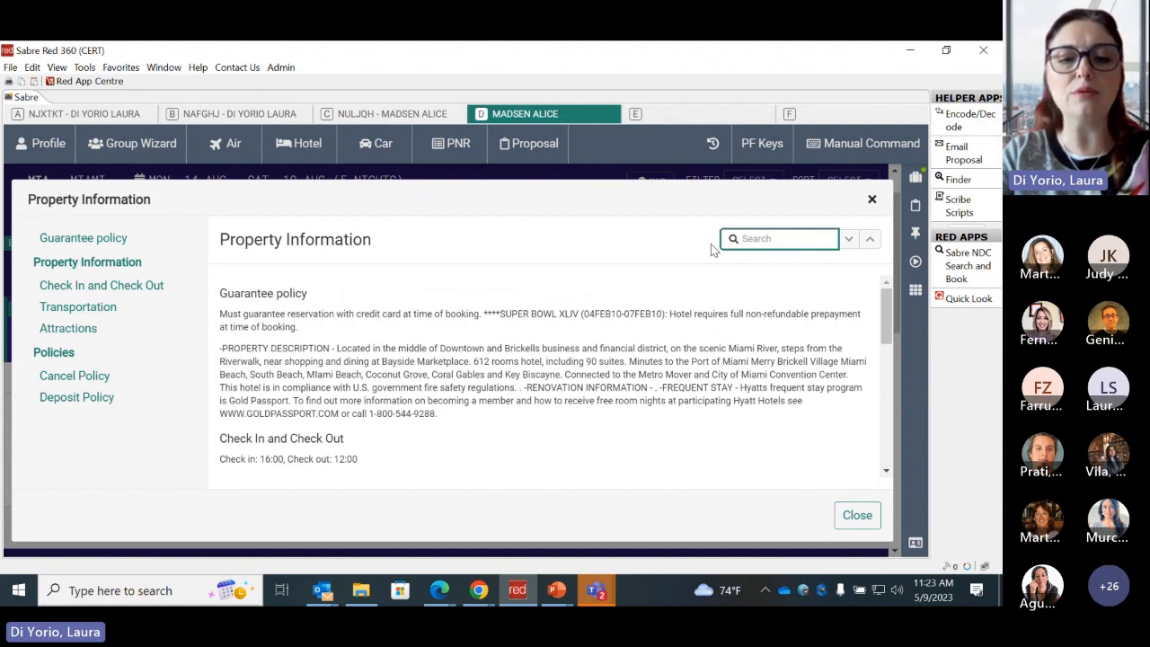
text(check)
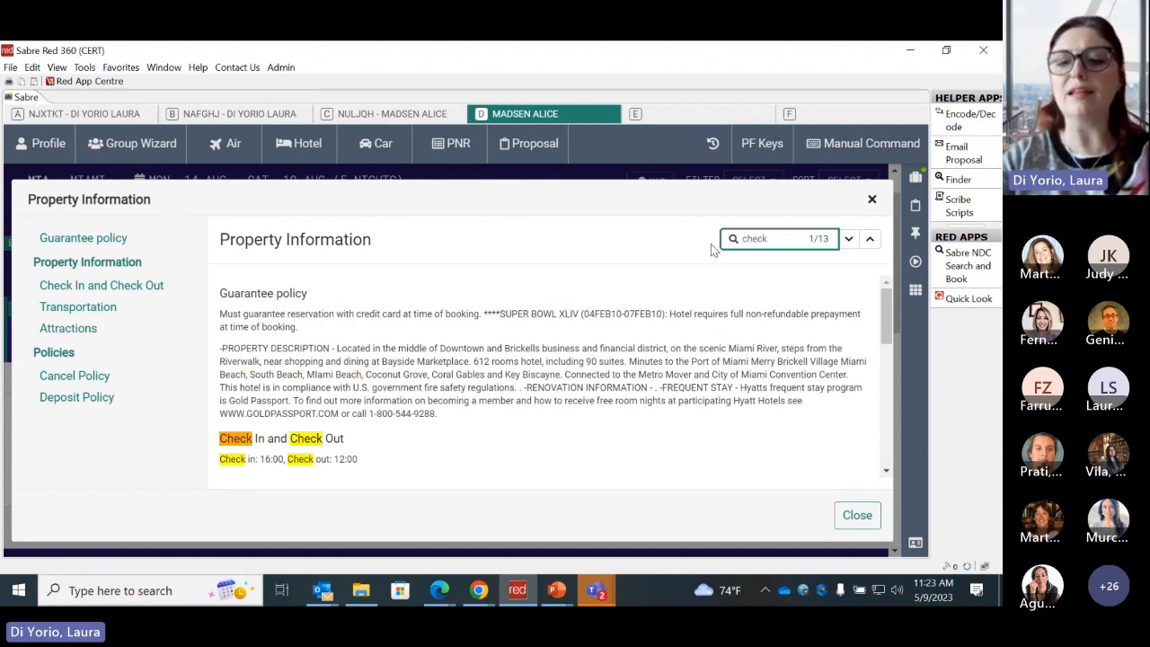
key(BackSpace)
key(BackSpace)
key(BackSpace)
key(BackSpace)
key(BackSpace)
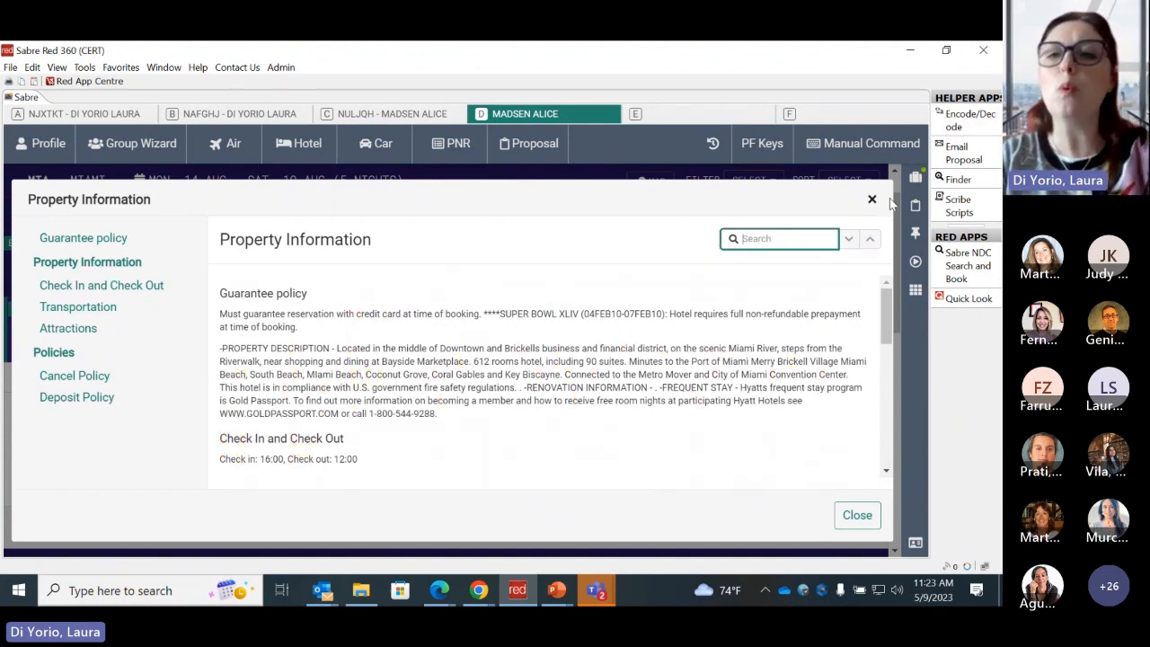
click(872, 203)
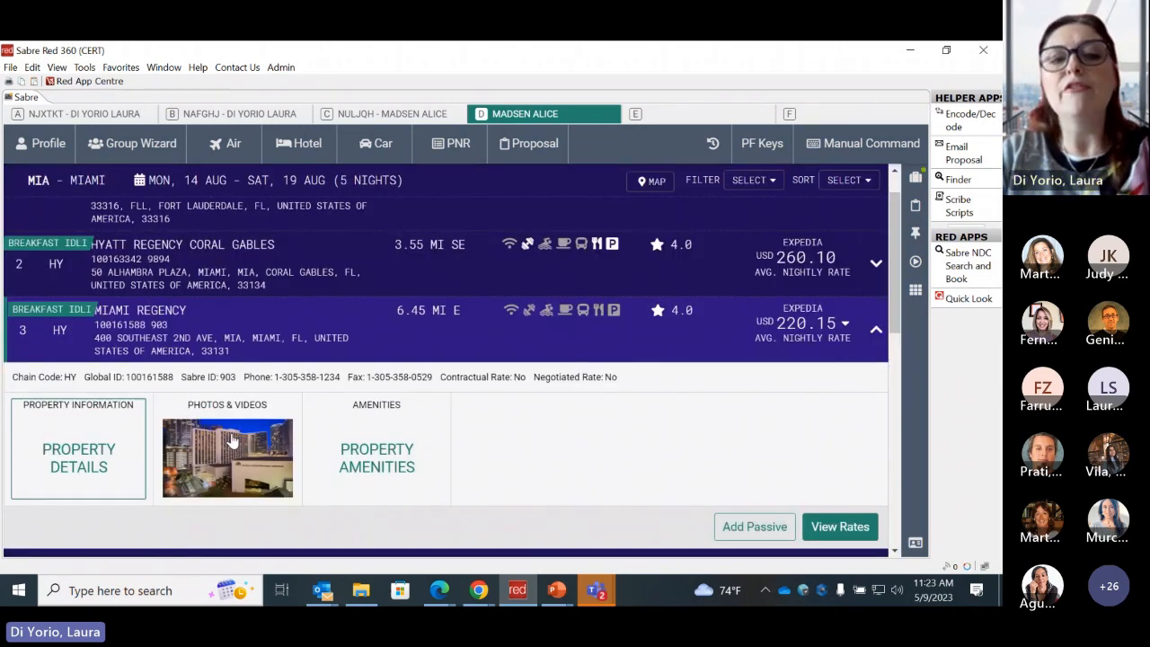
- View the photos and videos of Miami Regency and close the gallery
click(232, 442)
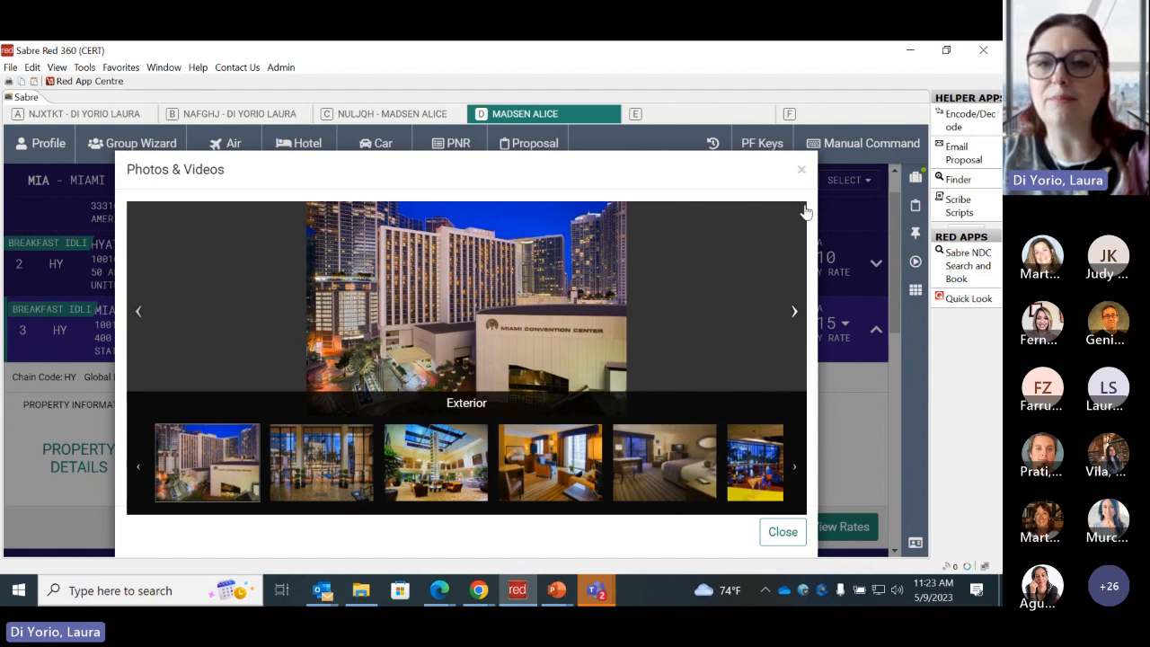
click(803, 172)
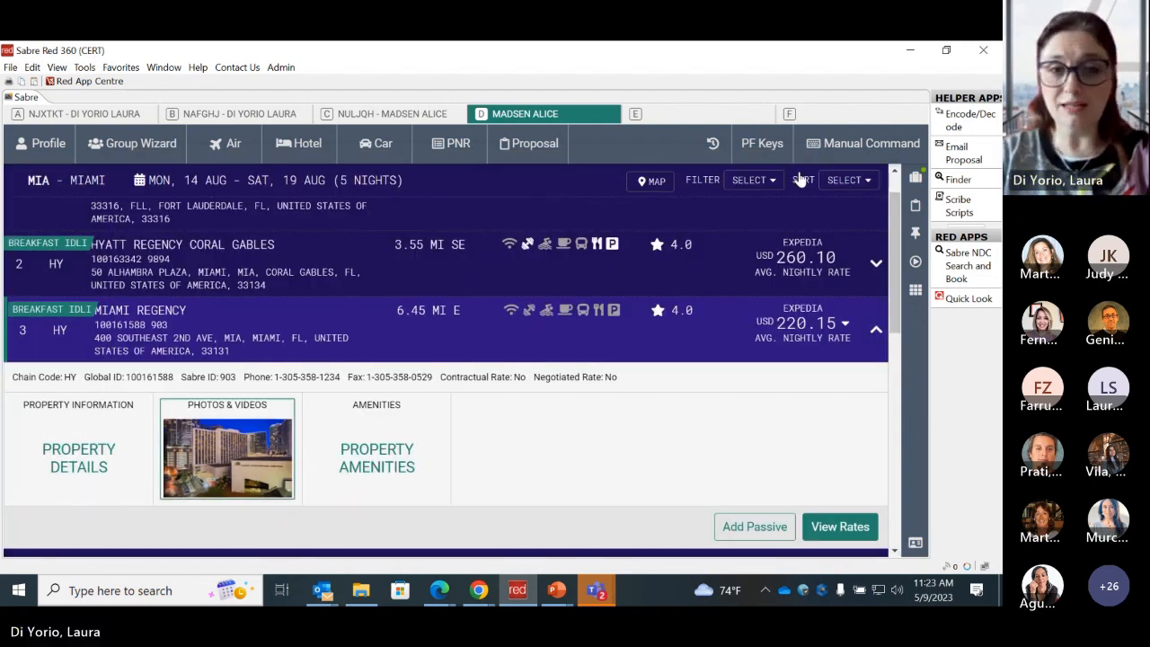
- Examine the property amenities of Miami Regency, closing and reopening the list
double_click(512, 459)
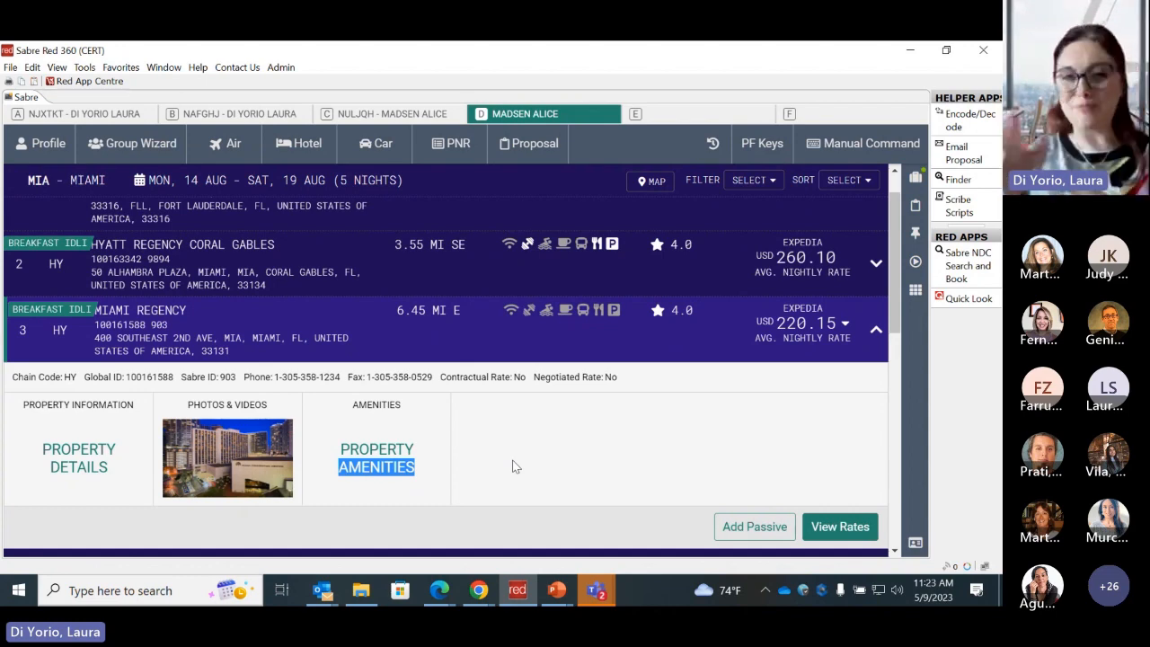
click(376, 459)
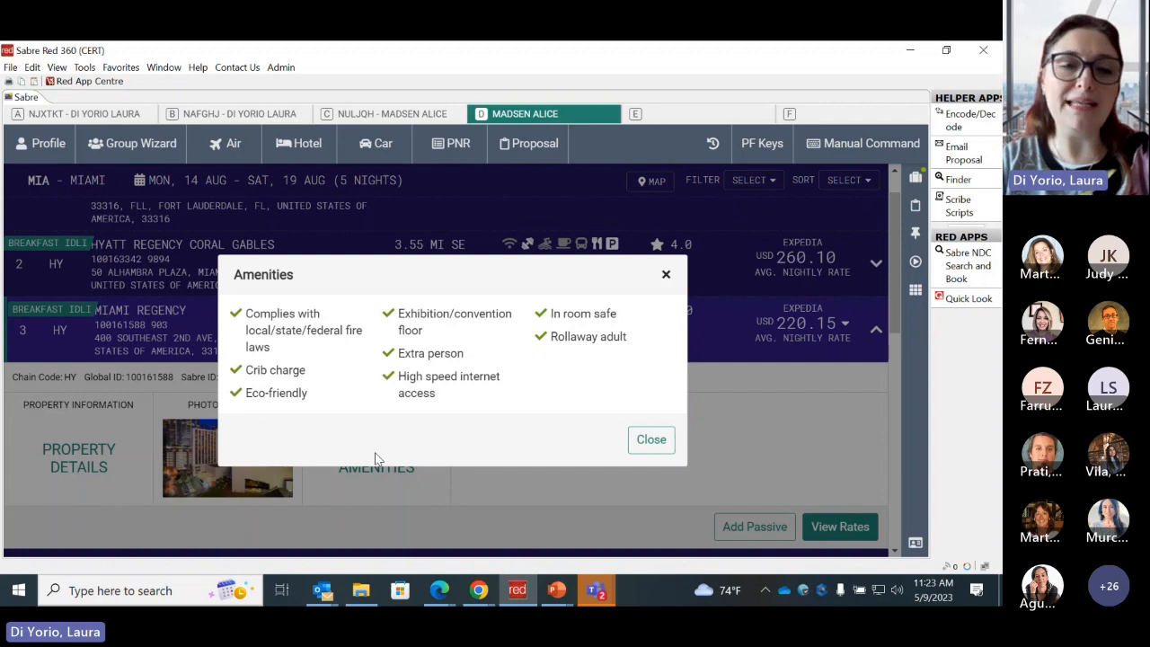
click(665, 276)
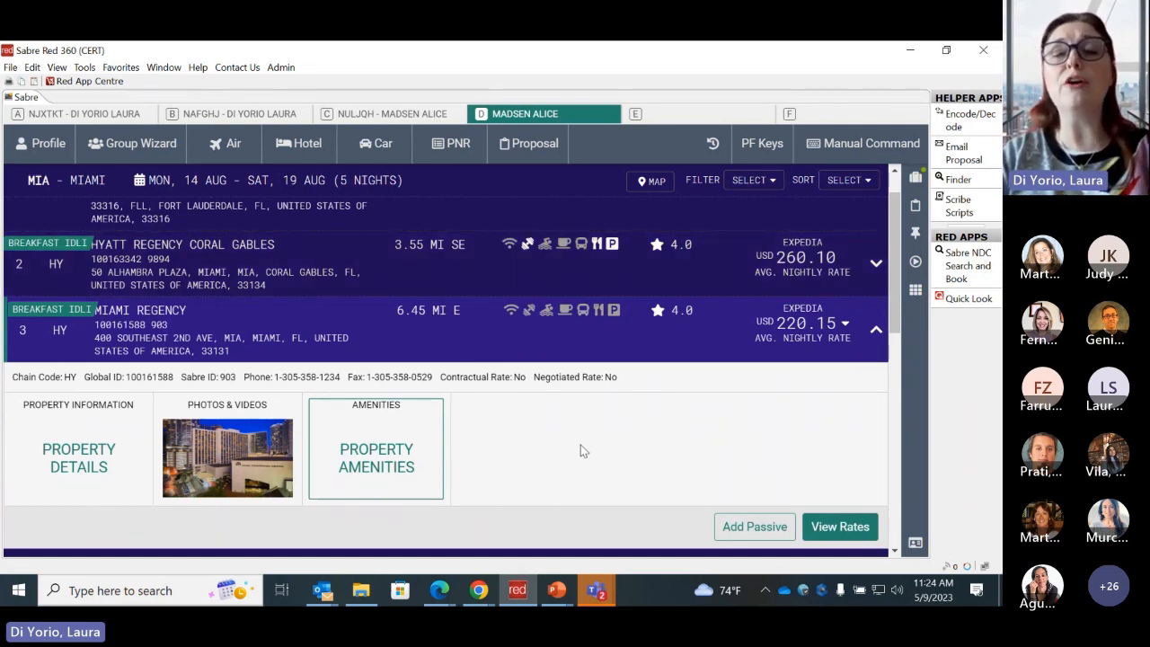
click(393, 464)
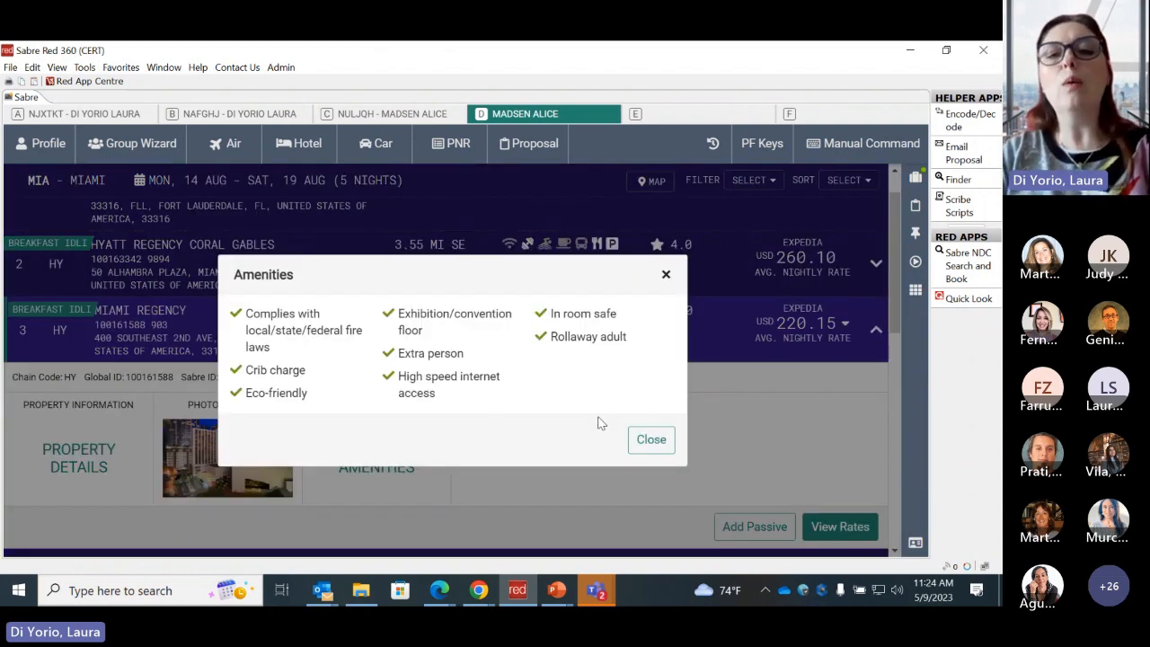
- Close the amenities list, open the rates of Miami Regency and locate the room rates heading
click(666, 275)
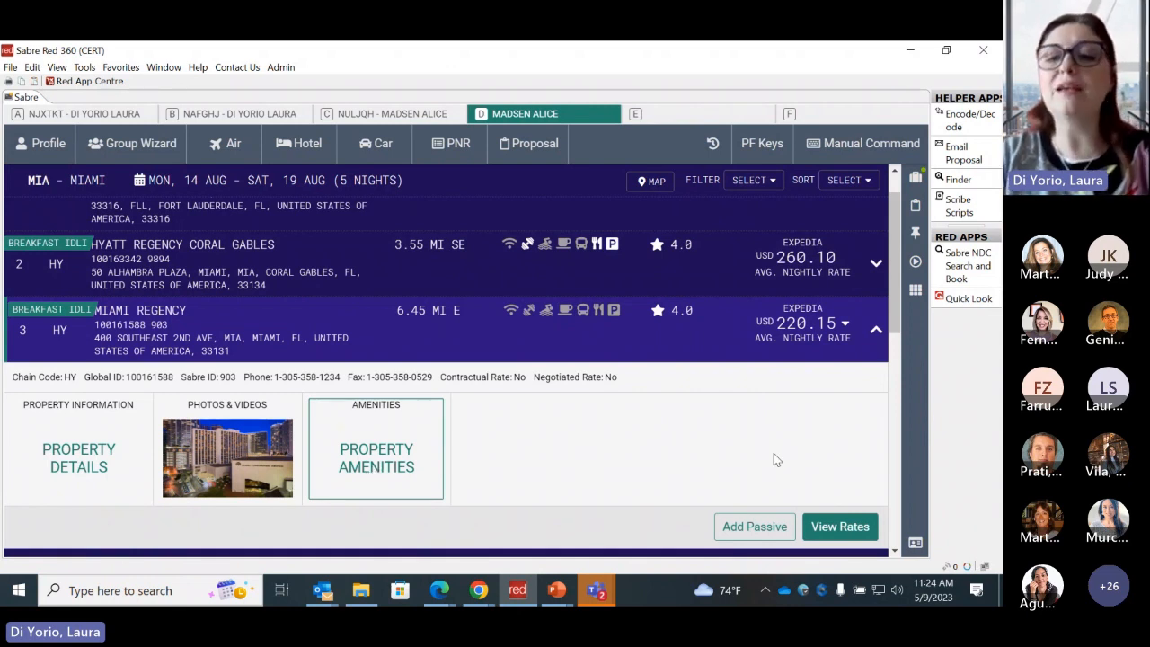
drag(898, 330, 890, 350)
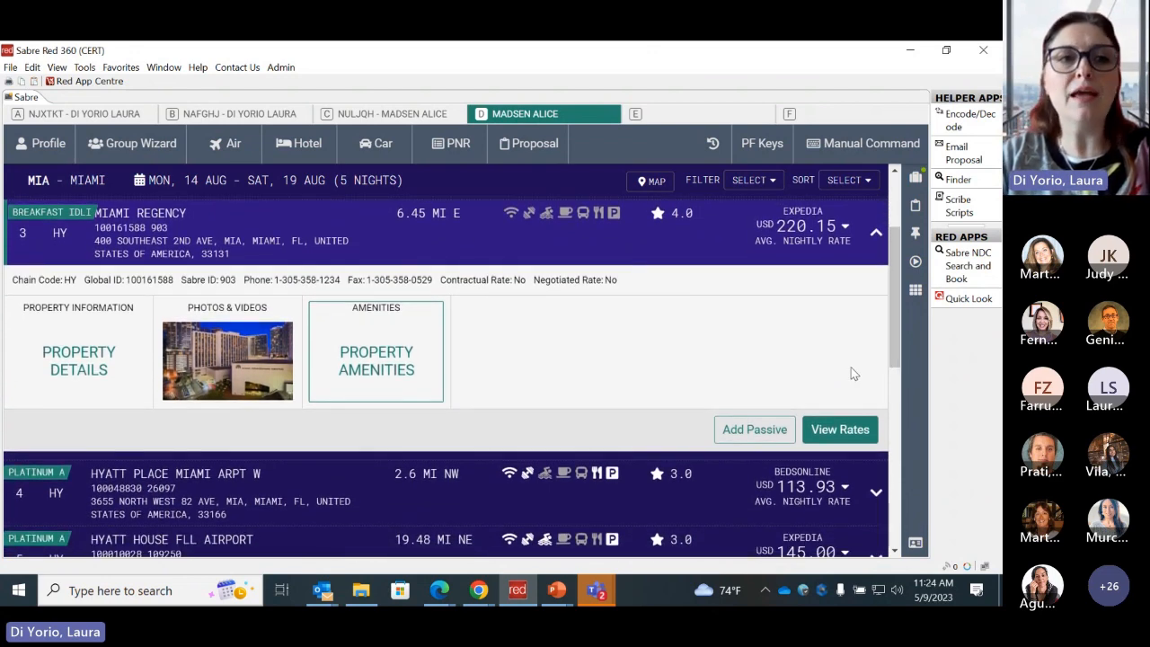
click(824, 434)
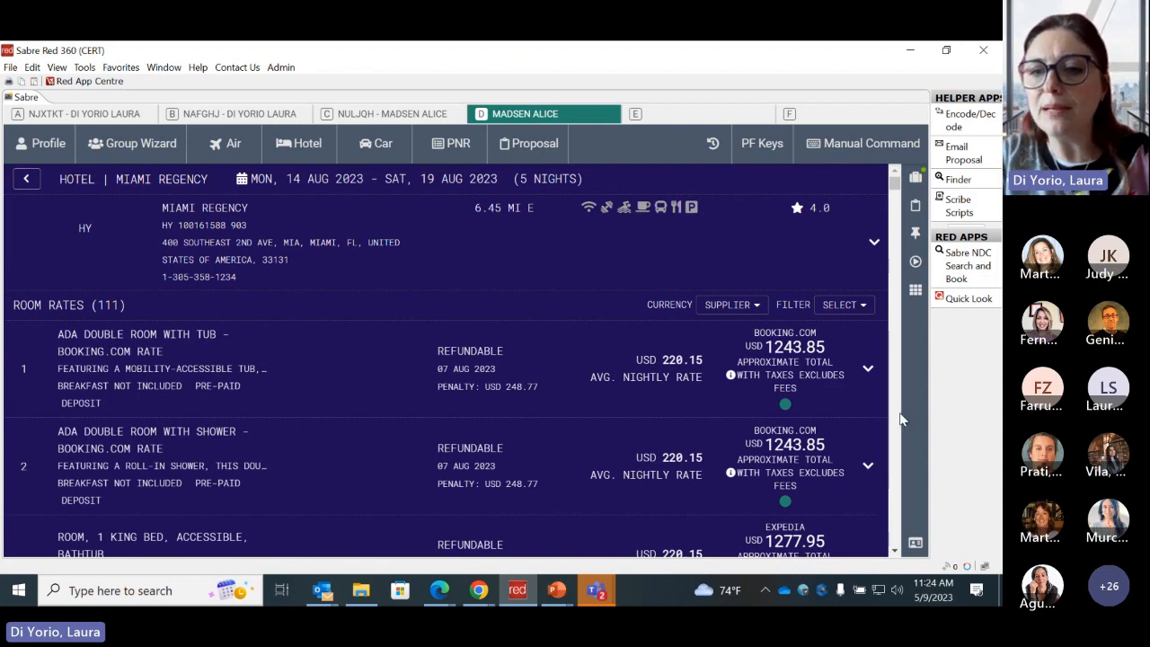
scroll(901, 419, down, 3)
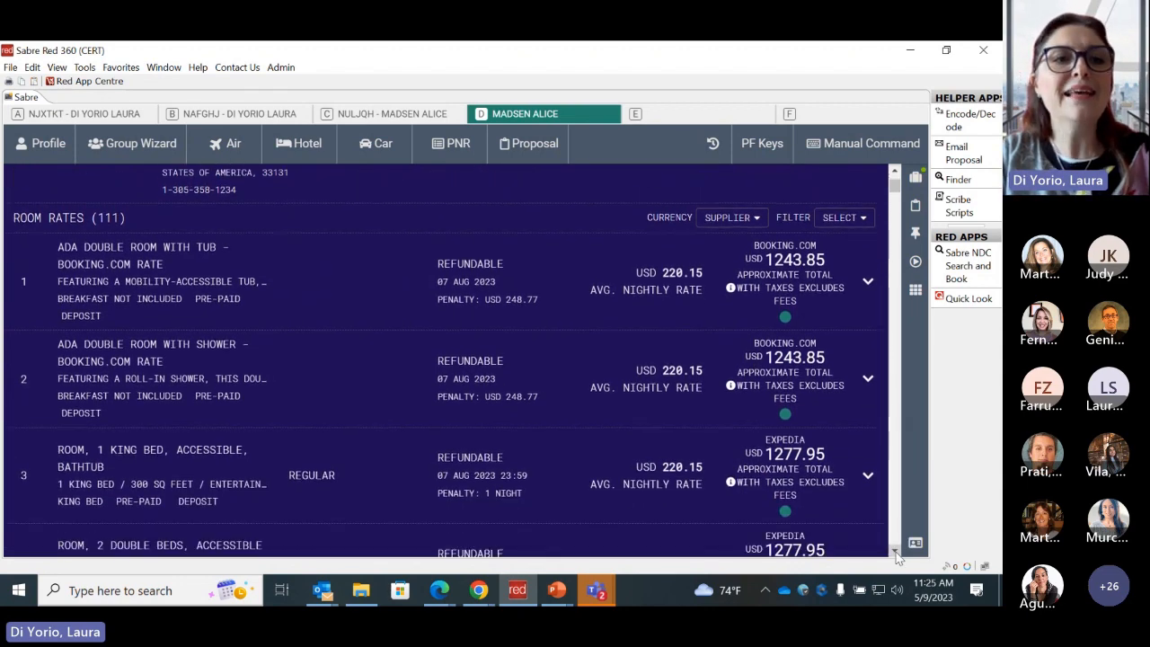
drag(13, 210, 135, 213)
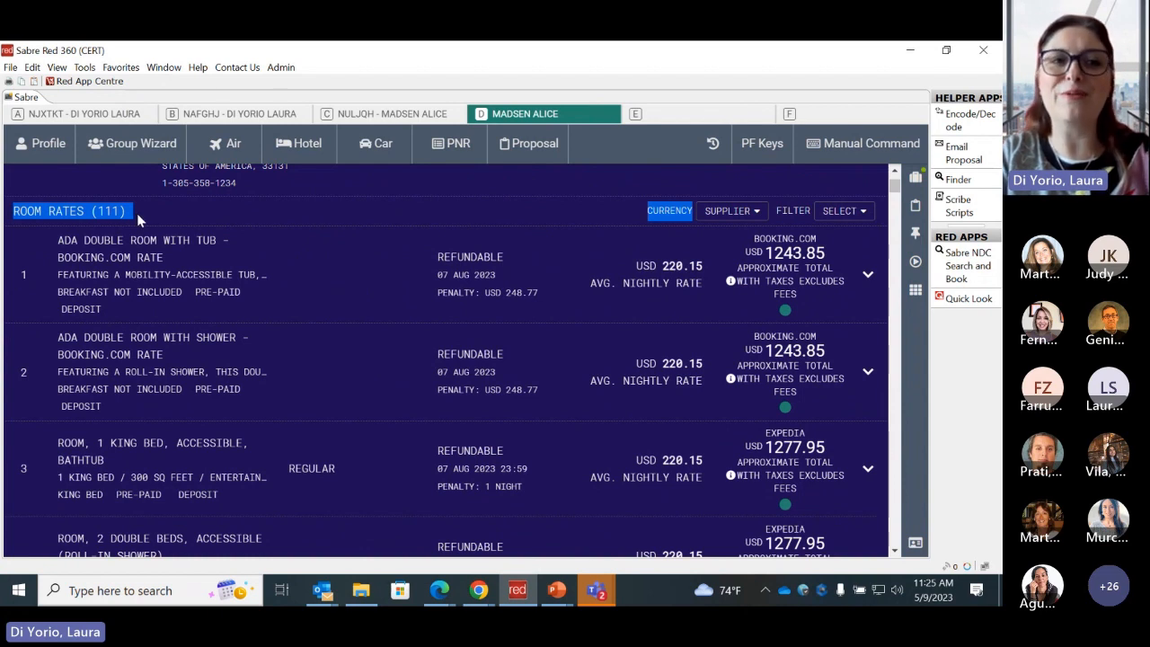
click(150, 211)
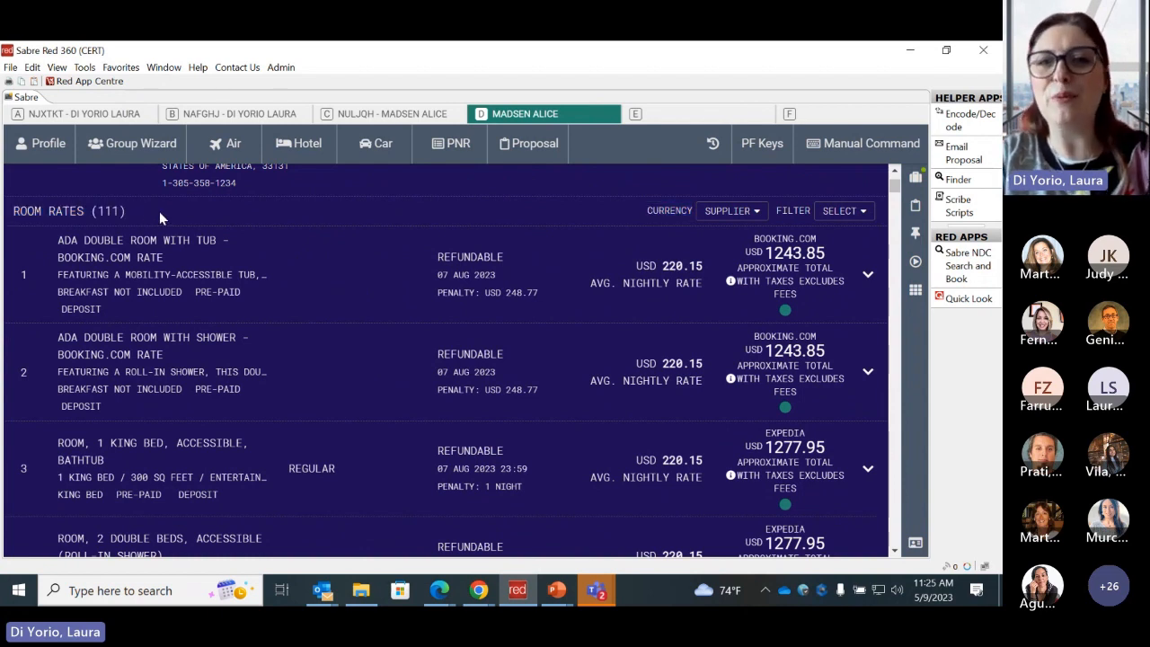
- Review the currency choices and the filter options of the room rates, closing both without changing anything
click(758, 216)
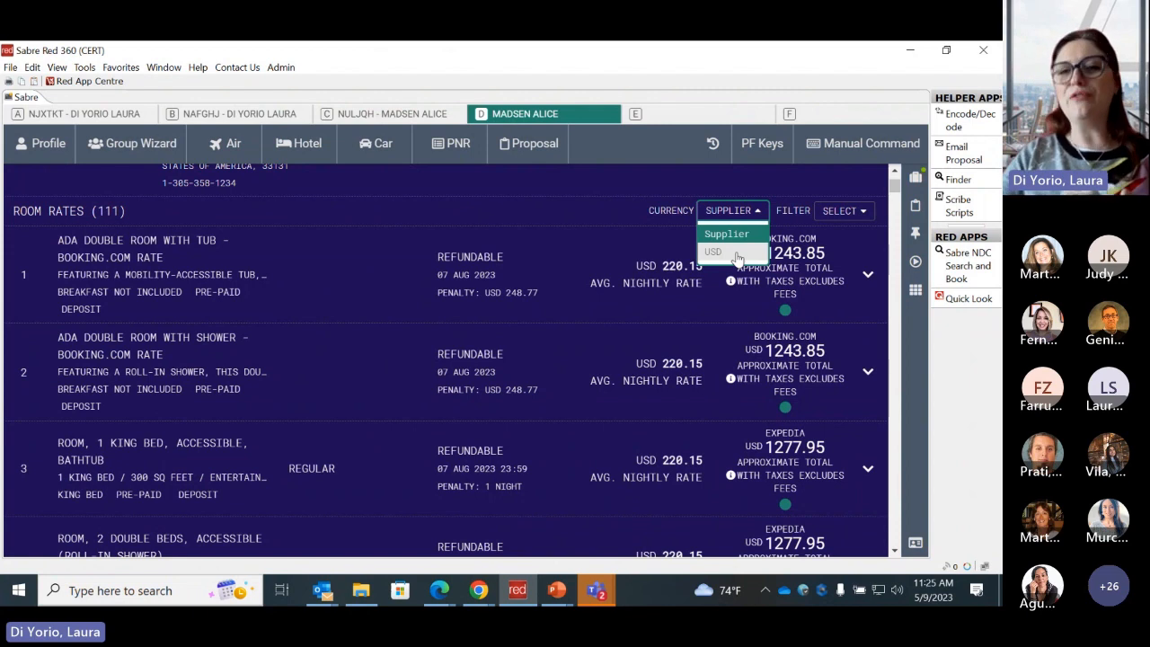
click(618, 218)
click(845, 212)
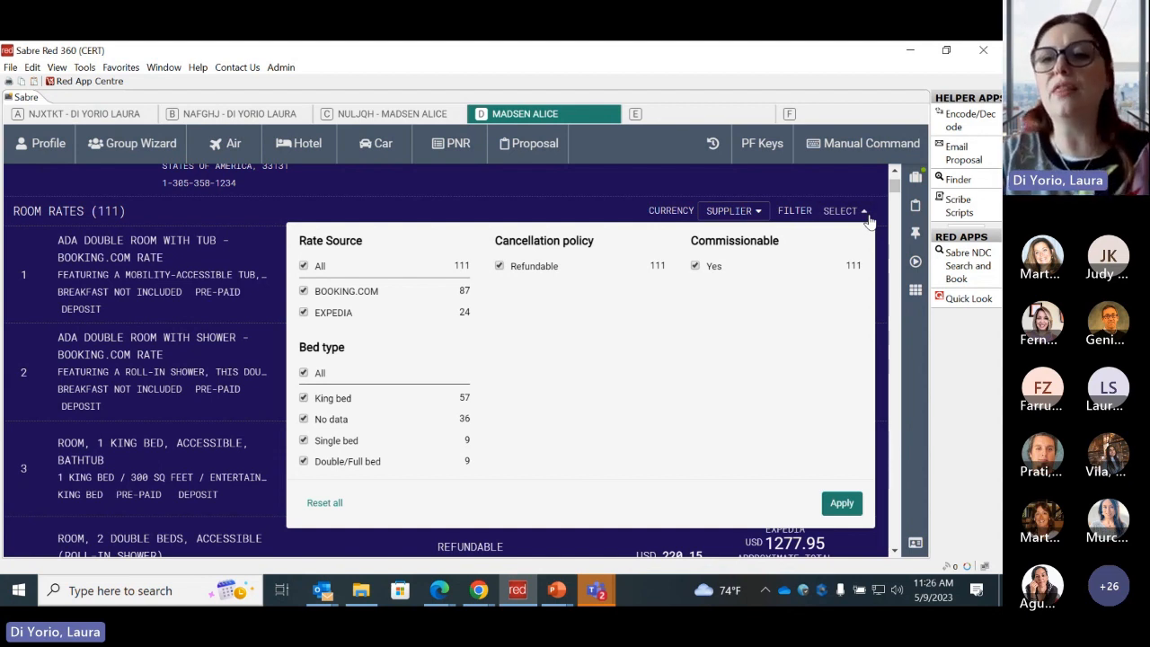
click(865, 212)
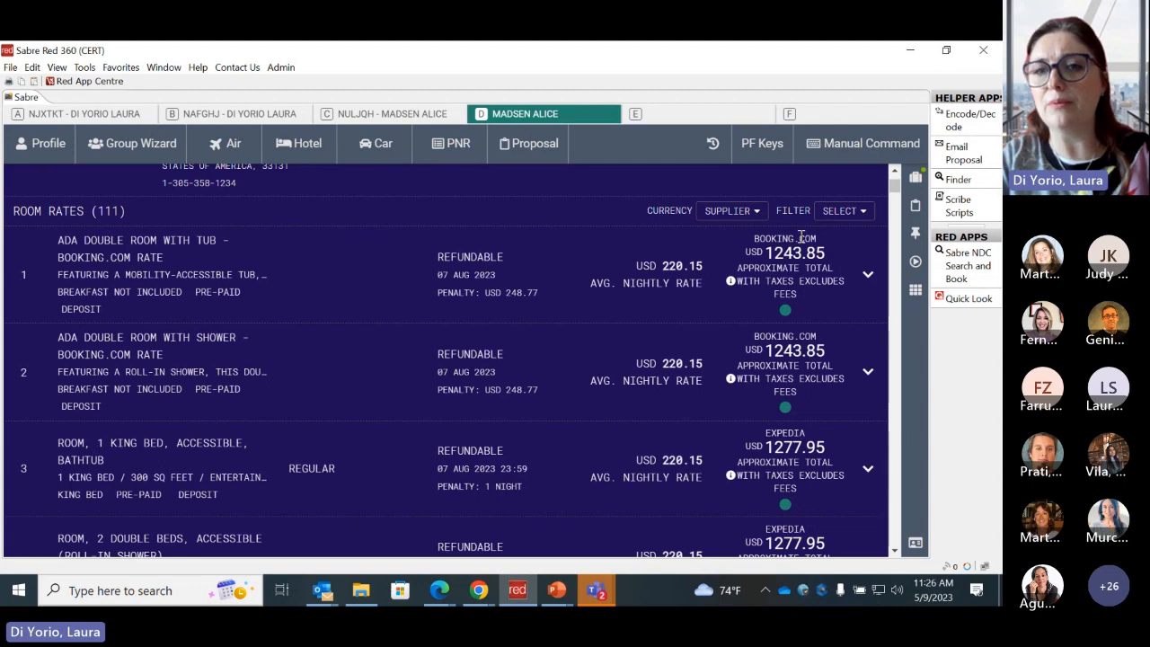
- Examine the rate sources of the first room rates, expanding and collapsing the first rate, and return to the list's start
drag(755, 239, 823, 241)
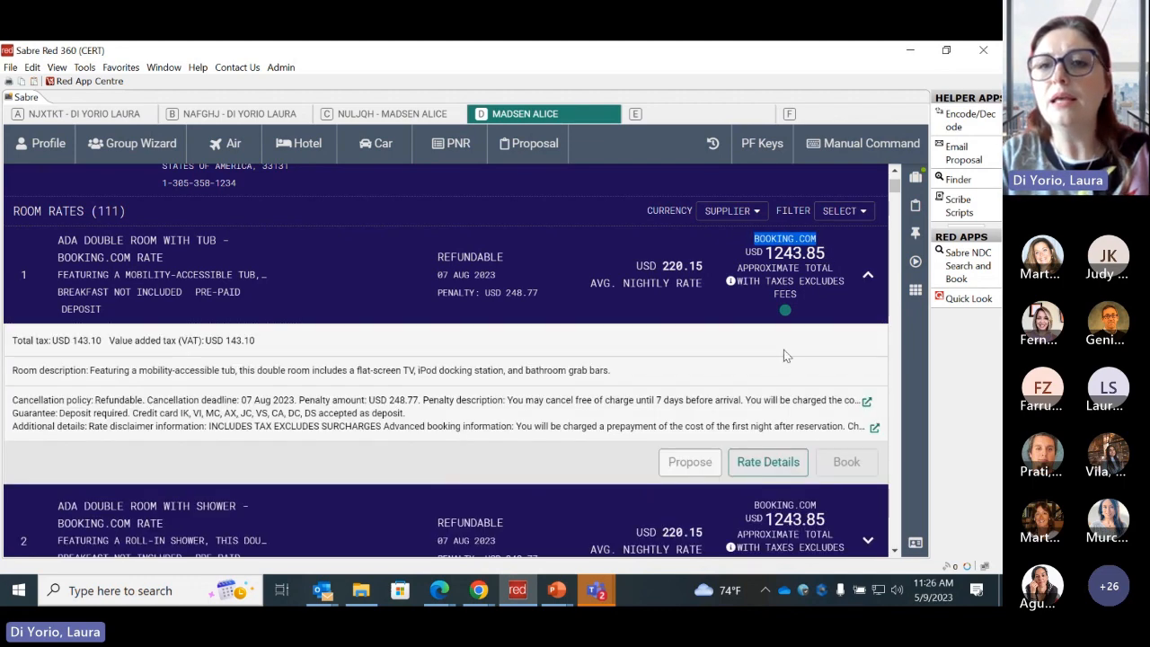
click(786, 243)
drag(764, 433, 815, 440)
click(829, 338)
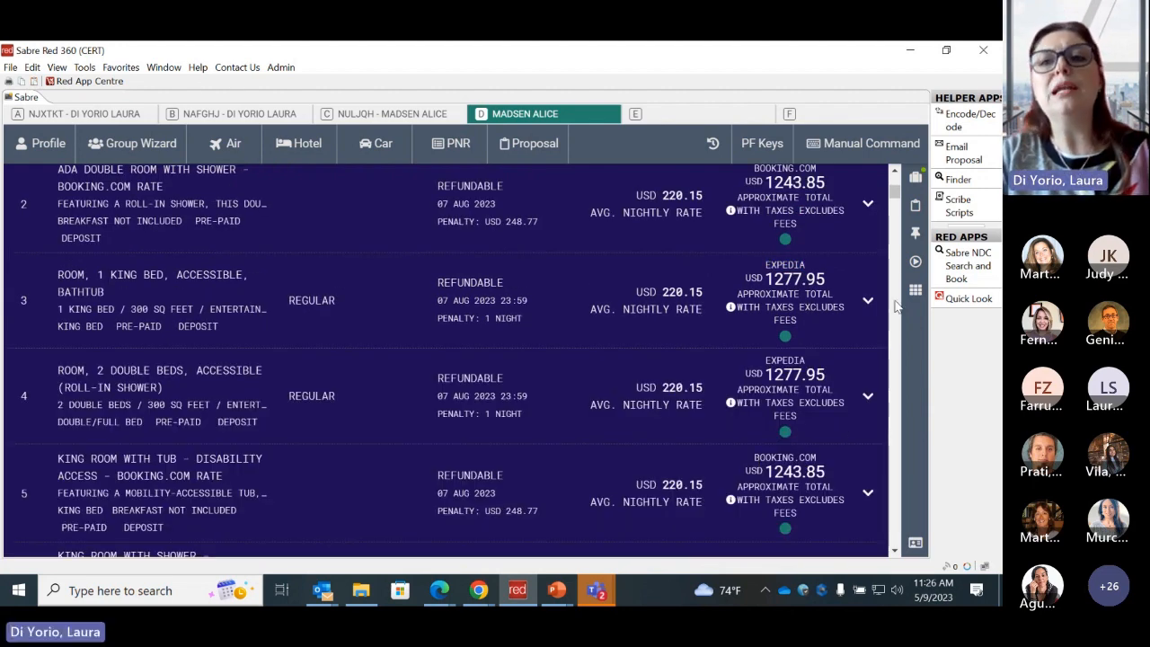
click(894, 171)
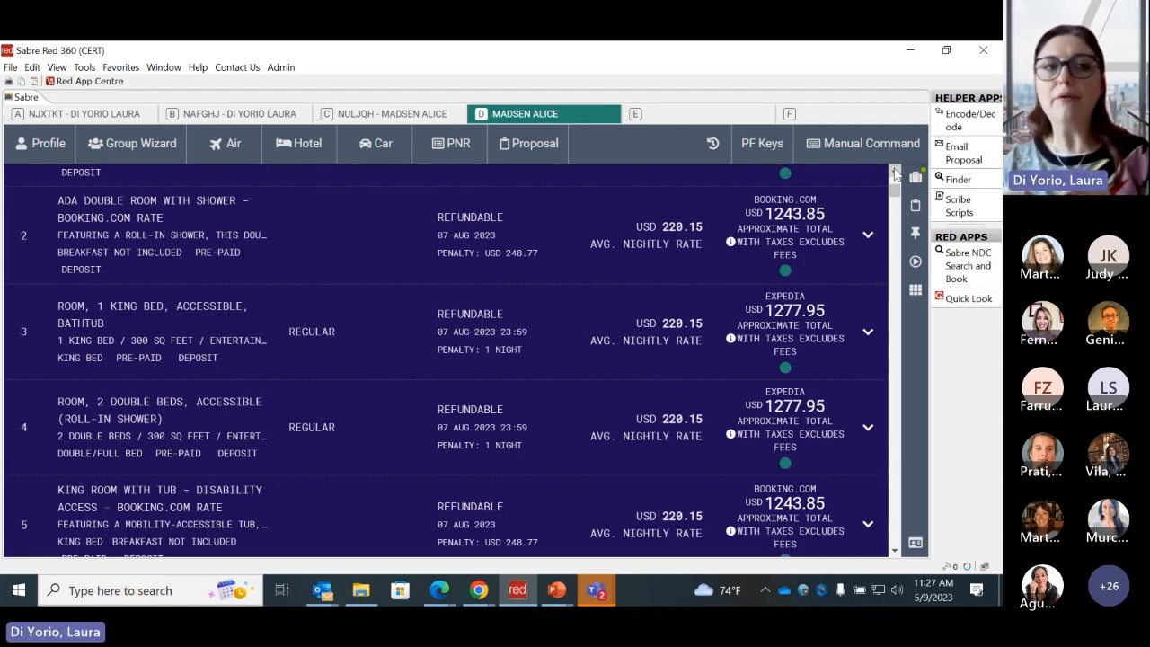
drag(896, 194, 896, 180)
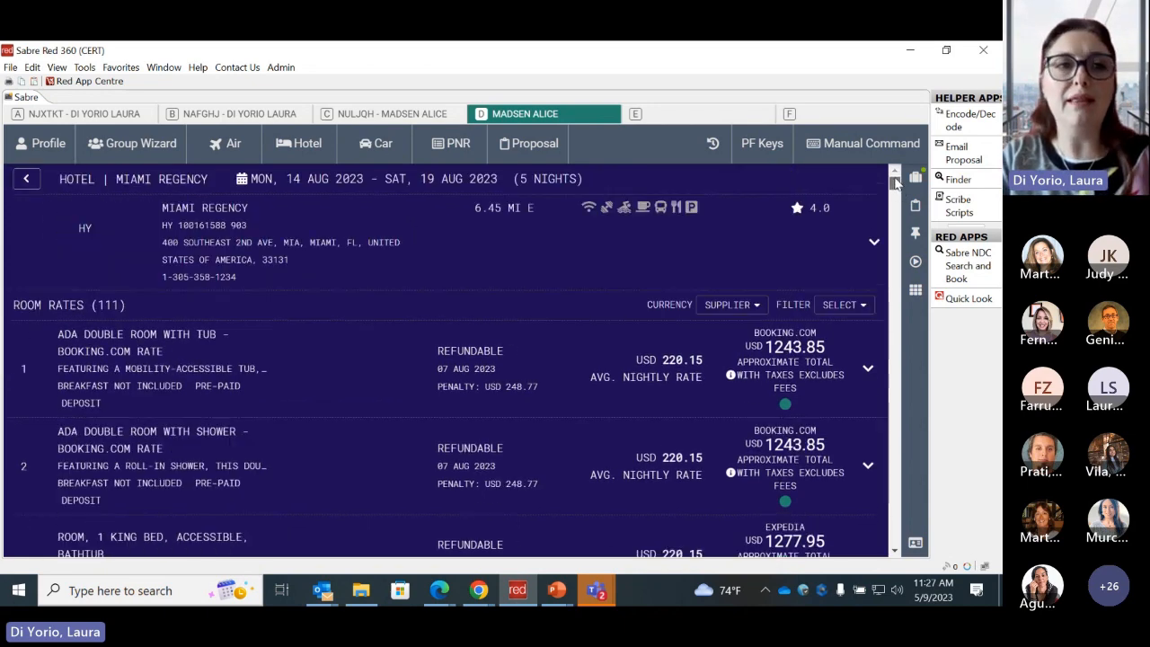
- Return to the Miami hotel results, collapse and re-expand Miami Regency, and reopen its room rates
click(25, 181)
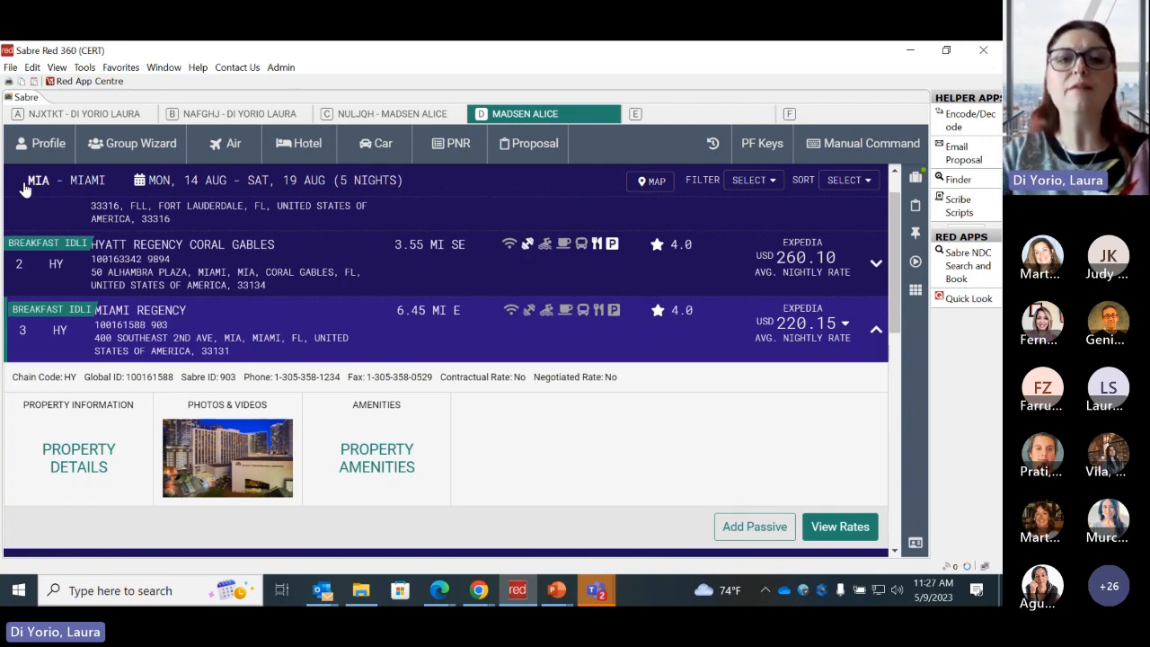
click(705, 357)
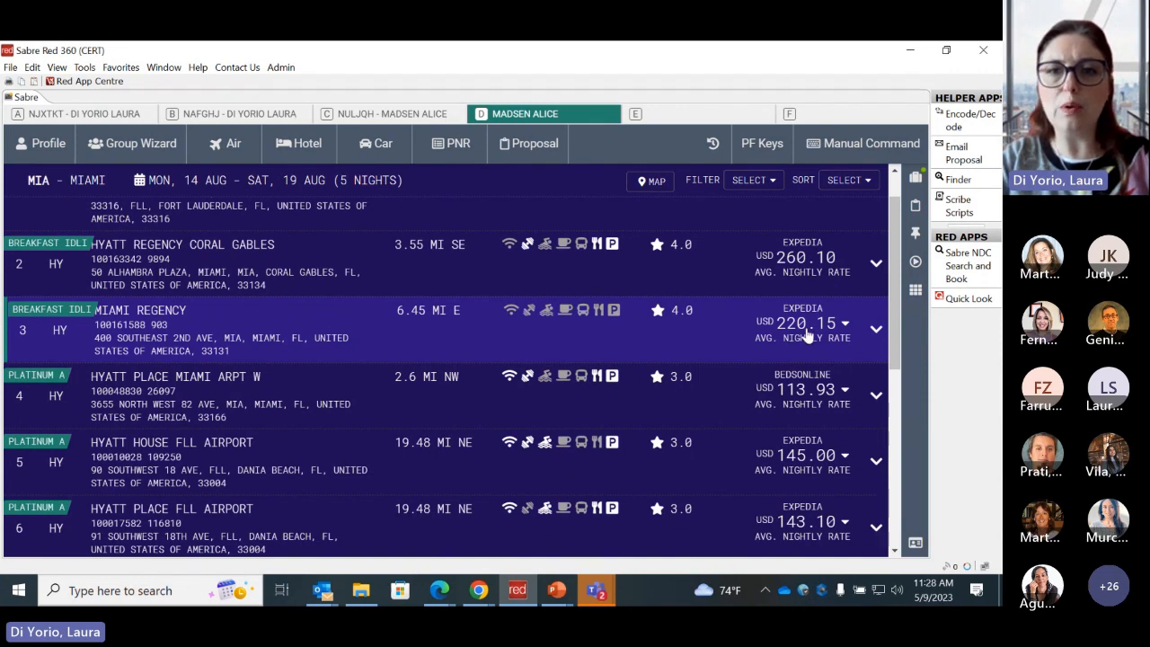
click(809, 333)
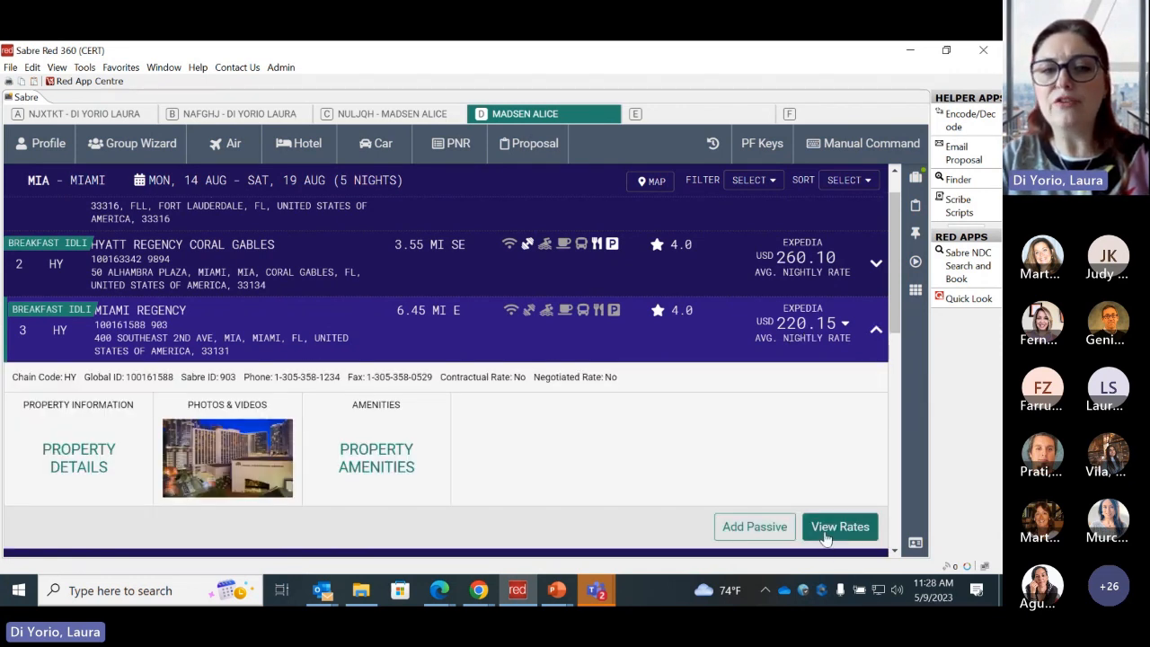
click(825, 532)
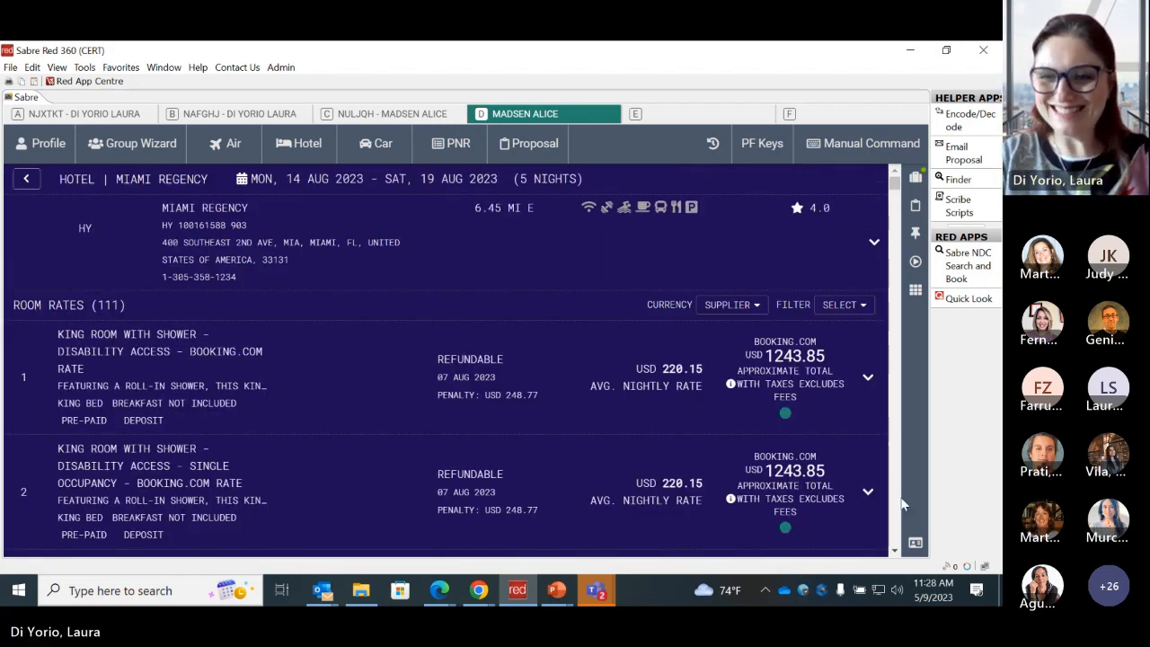
- Examine the refund terms of the first two room rates, expanding and collapsing the first one
click(895, 552)
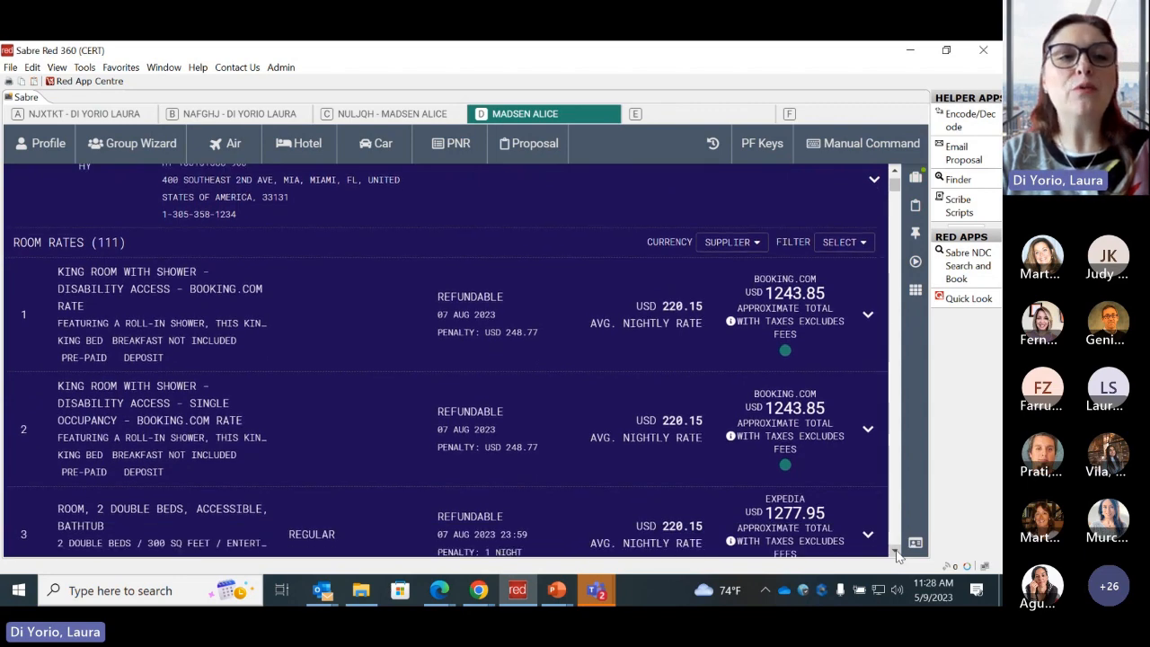
click(896, 553)
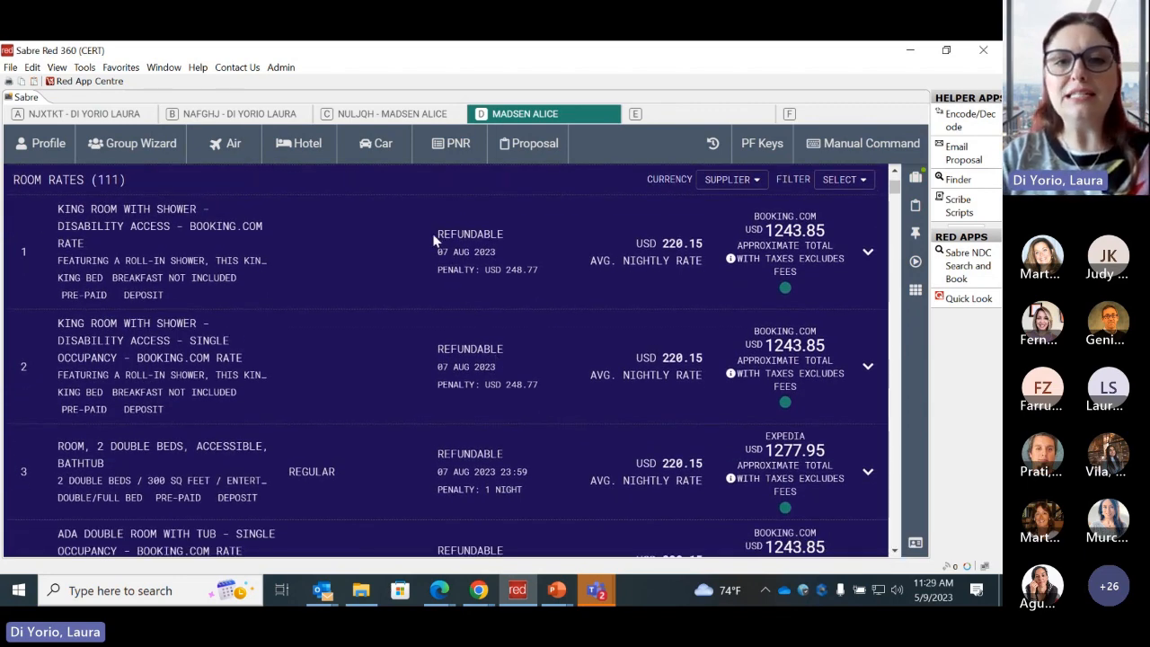
drag(441, 236, 517, 235)
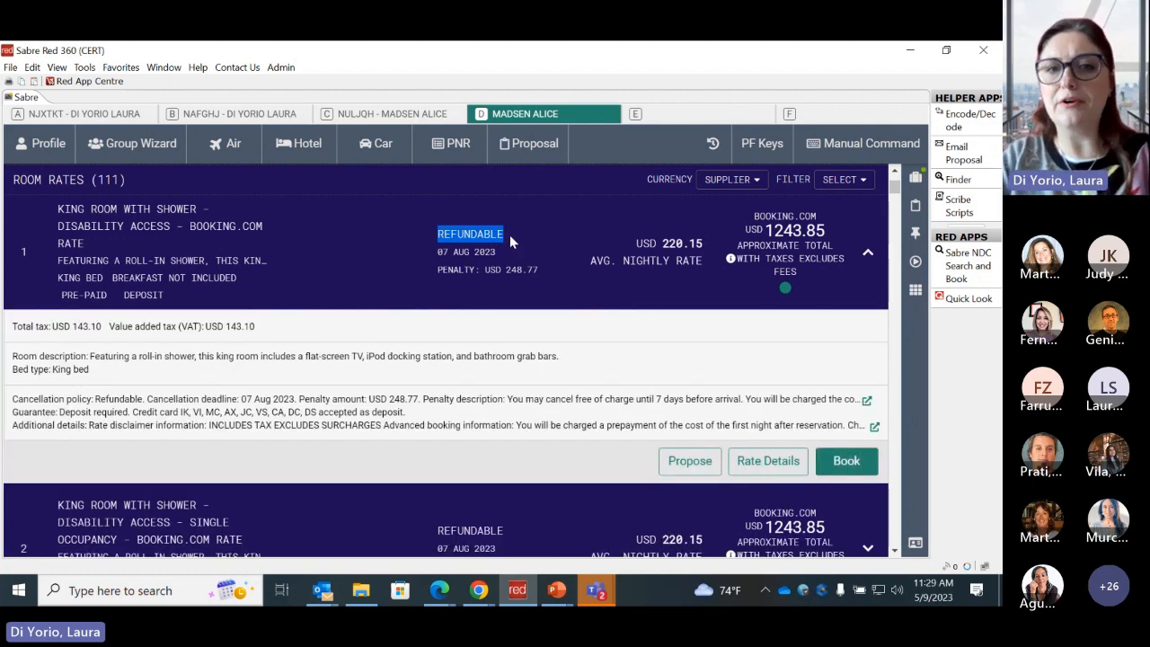
click(510, 234)
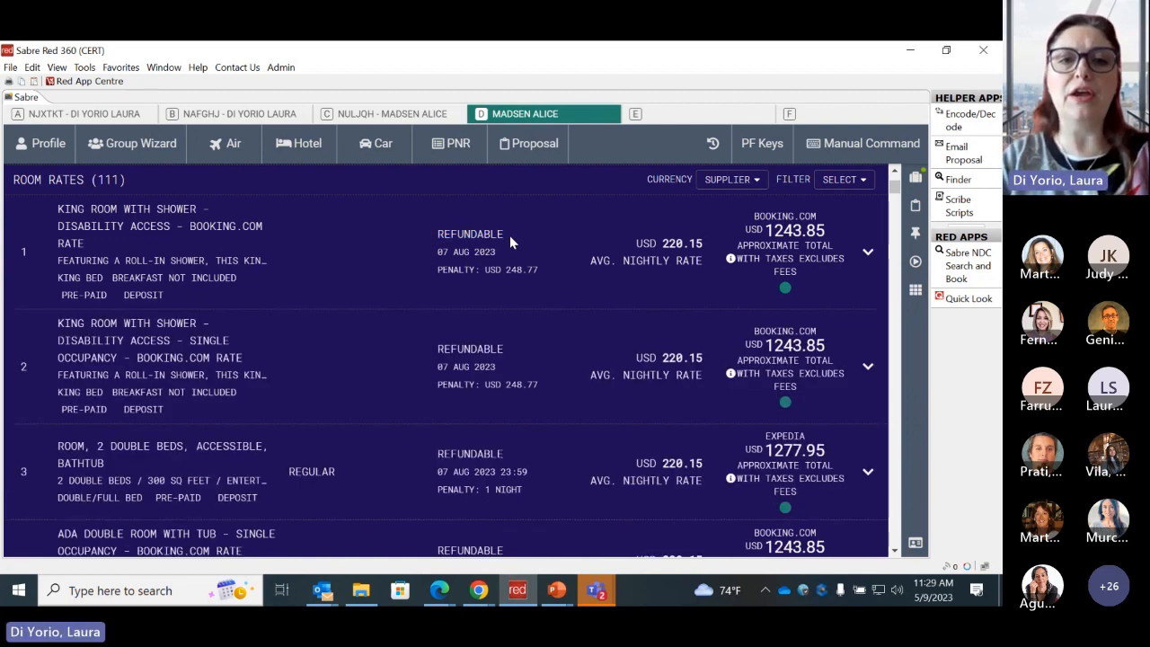
drag(437, 351, 506, 351)
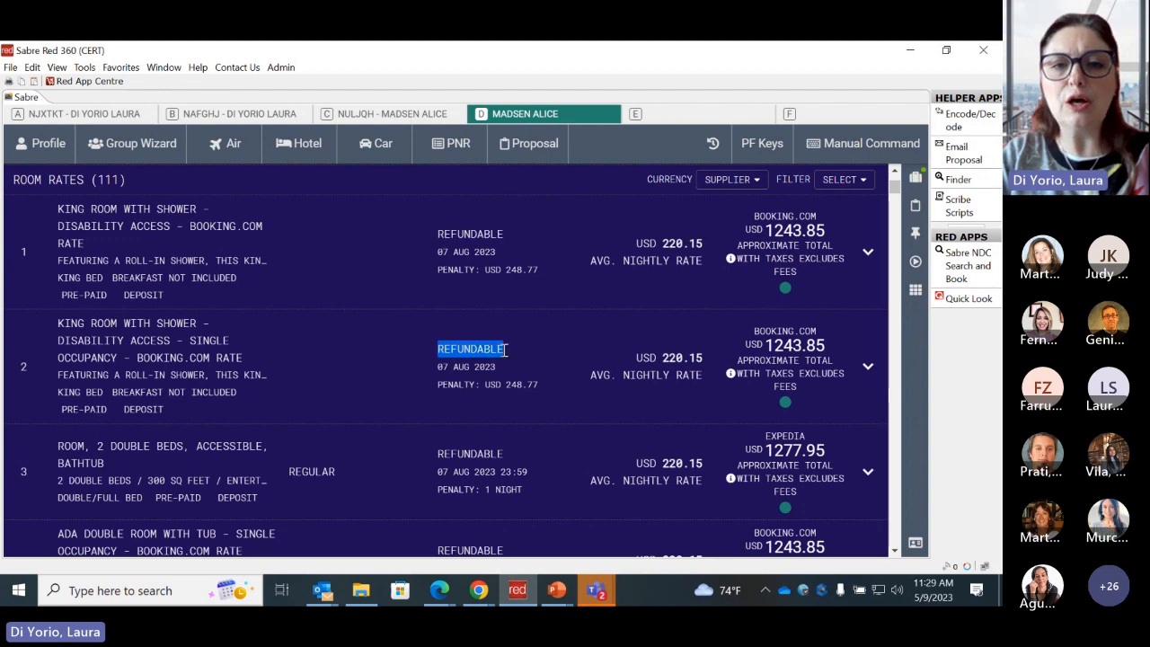
click(497, 307)
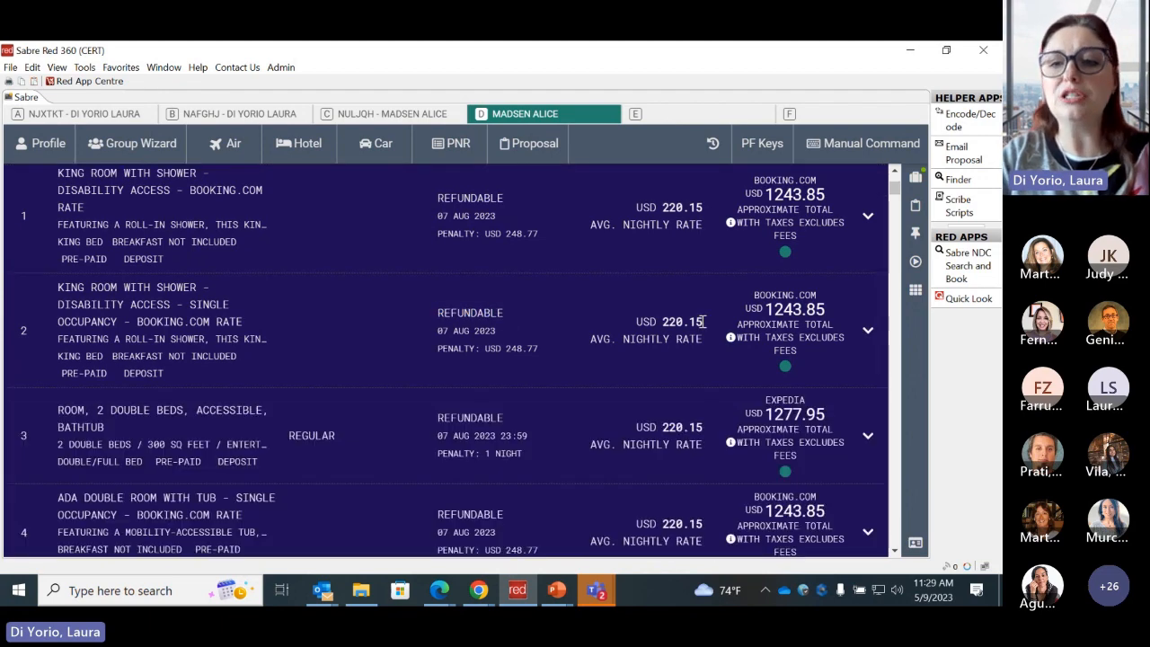
- Browse the room rates of Miami Regency to compare room types, rate sources and prices, returning to the list's start
click(895, 552)
click(895, 552)
click(895, 552)
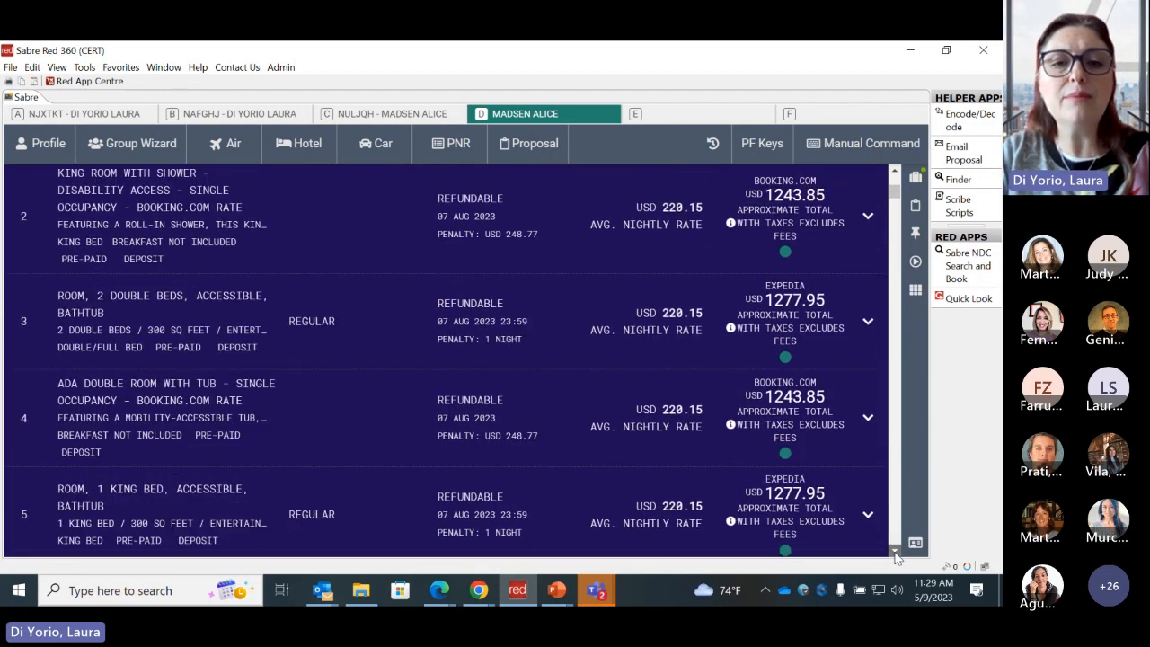
click(895, 551)
click(895, 552)
click(895, 552)
click(895, 552)
click(895, 552)
click(895, 552)
click(895, 552)
click(896, 552)
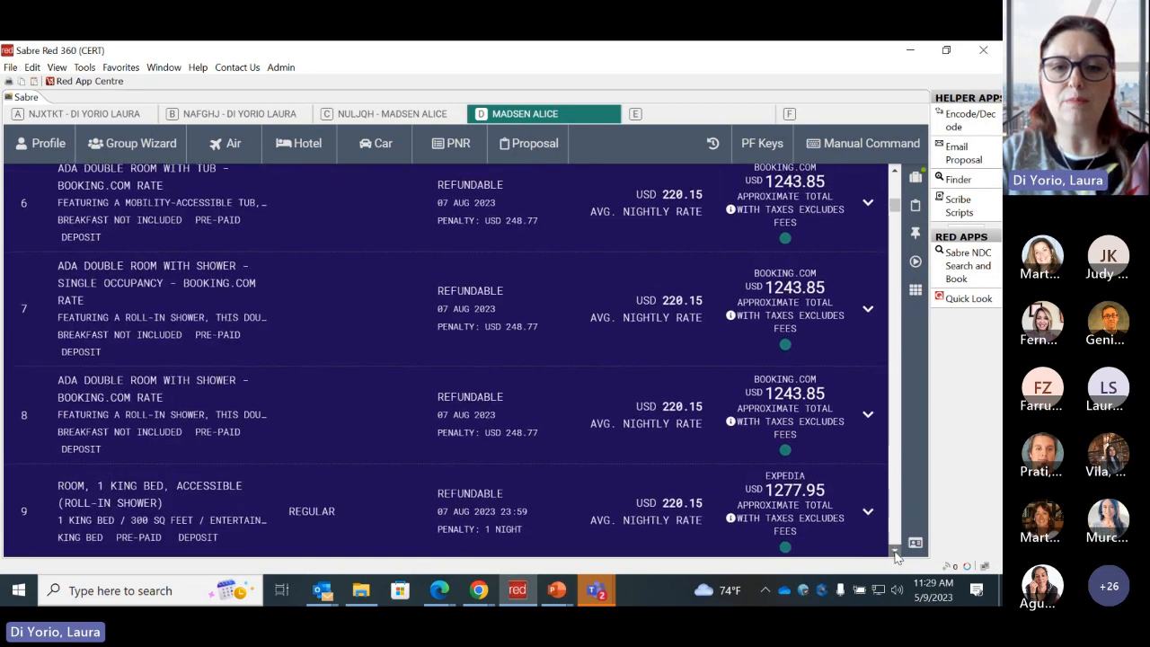
click(895, 552)
click(895, 552)
click(895, 551)
click(895, 552)
click(895, 551)
click(895, 552)
click(895, 552)
click(895, 552)
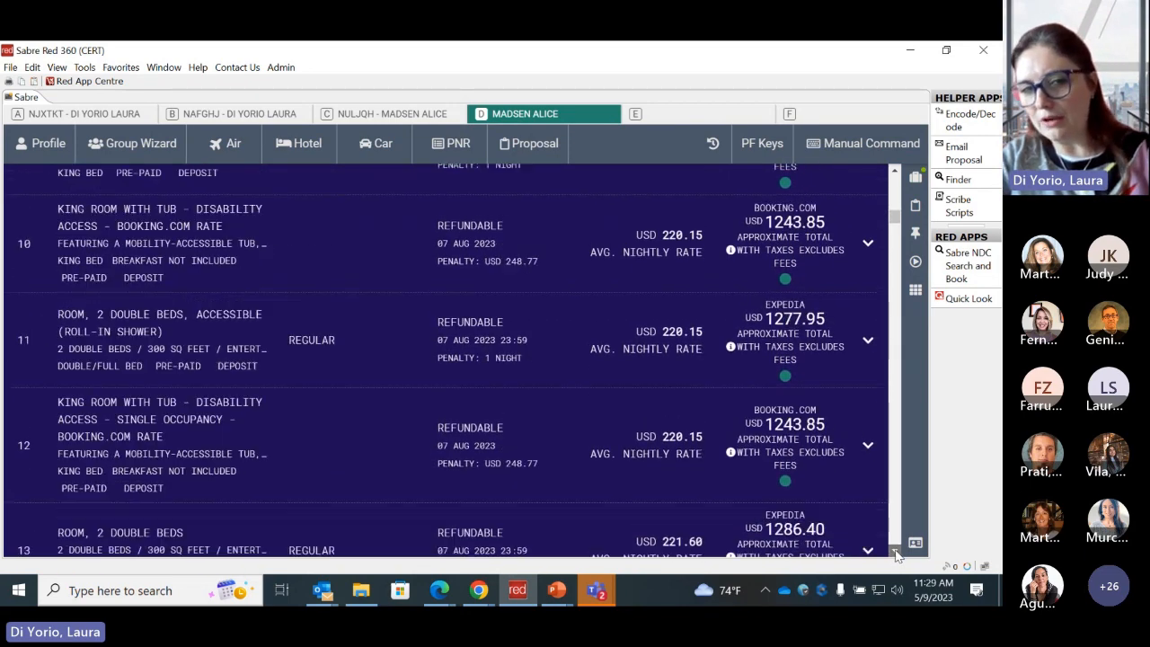
click(895, 552)
click(895, 552)
click(895, 552)
click(895, 551)
click(895, 551)
click(895, 551)
click(895, 551)
click(895, 552)
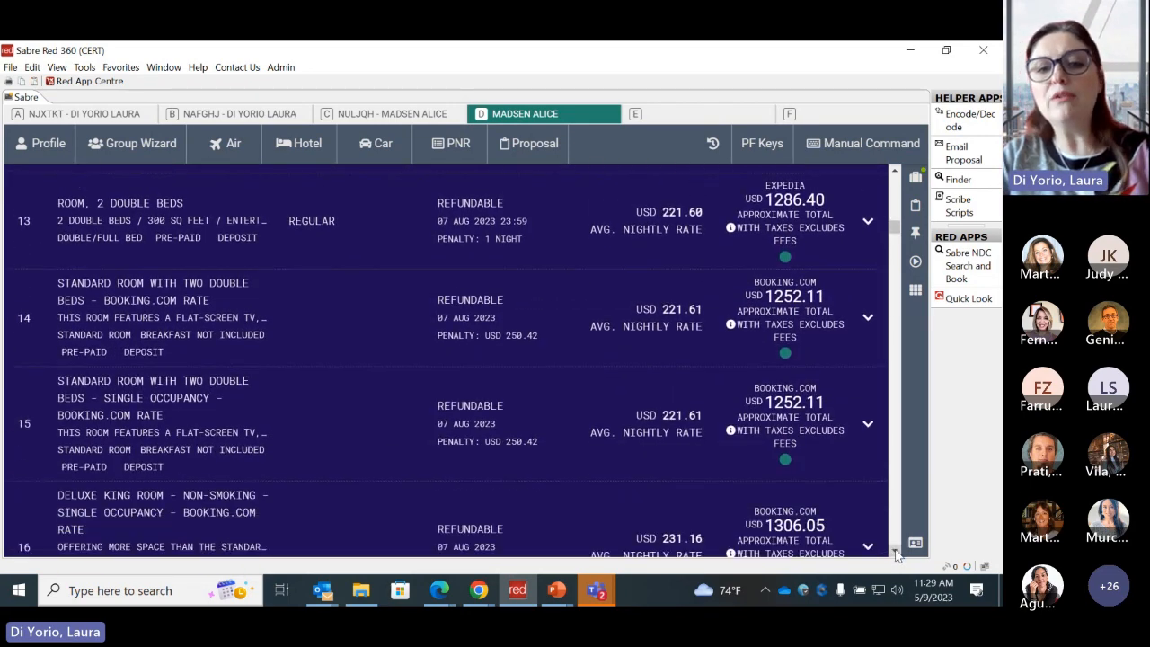
drag(896, 232, 898, 188)
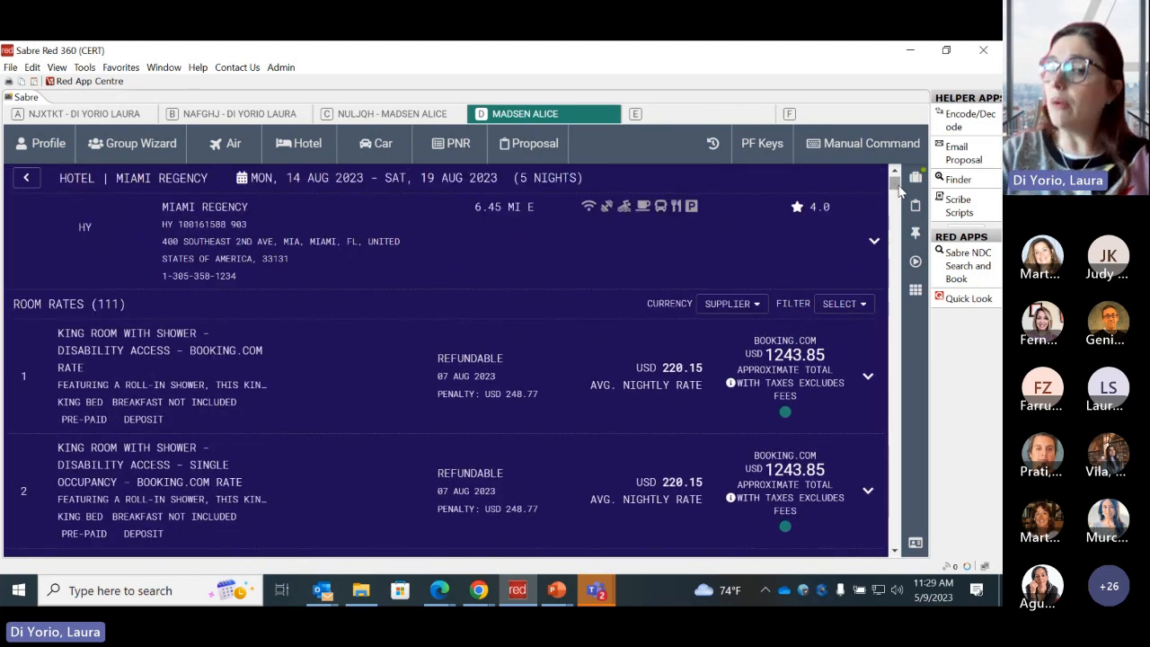
- Review the room rate filter's commissionable option, close the filter unchanged and inspect the first rate's green indicator
click(861, 307)
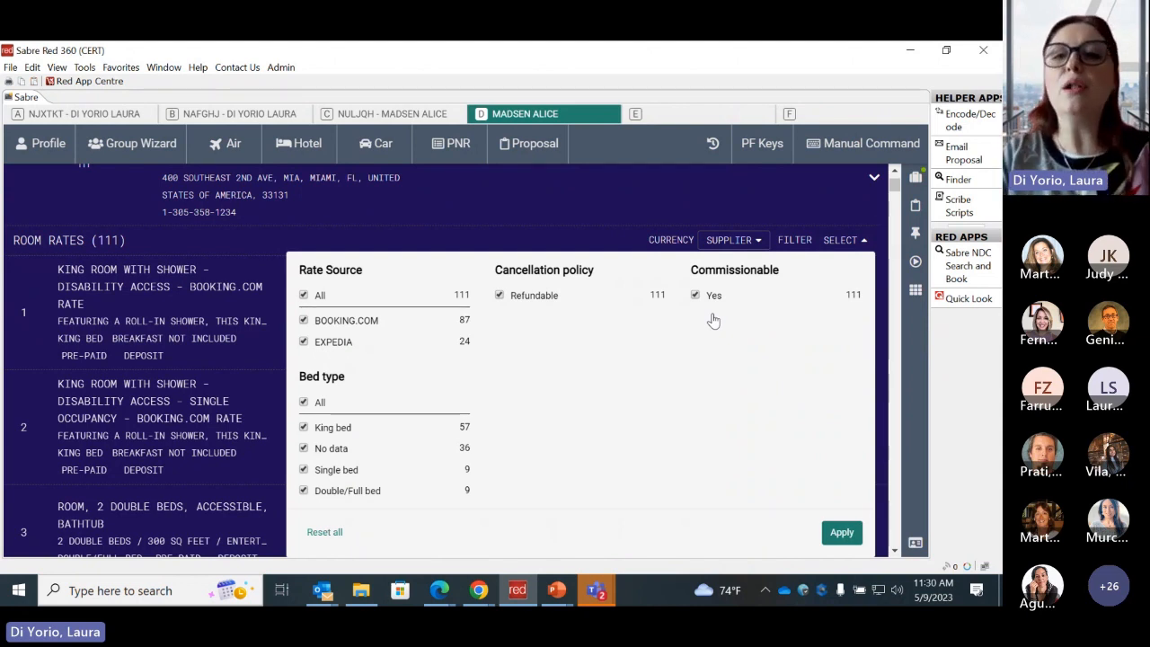
click(619, 243)
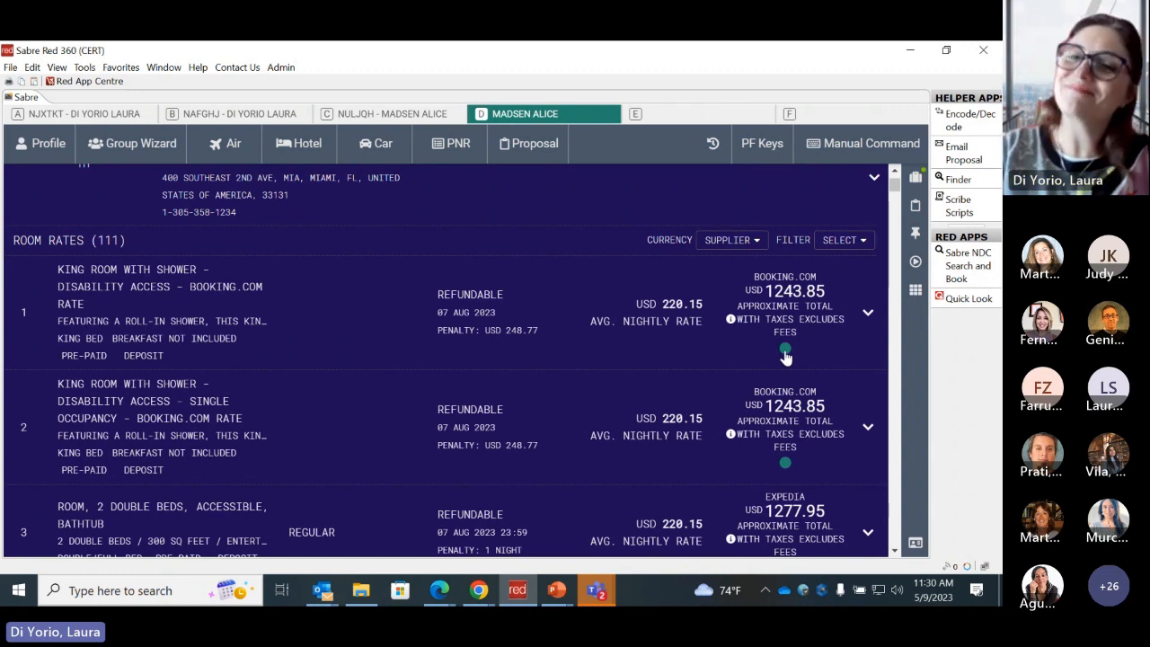
mouse_move(785, 357)
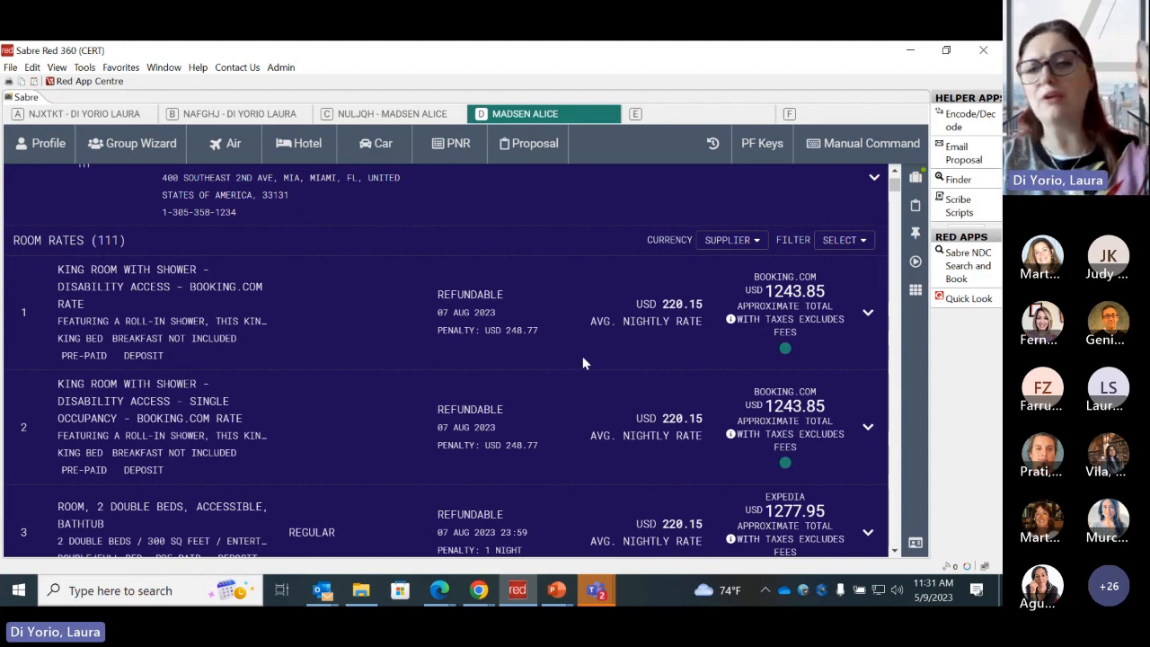
- Expand the first king room rate from Booking.com and examine its total tax and value added tax
click(867, 313)
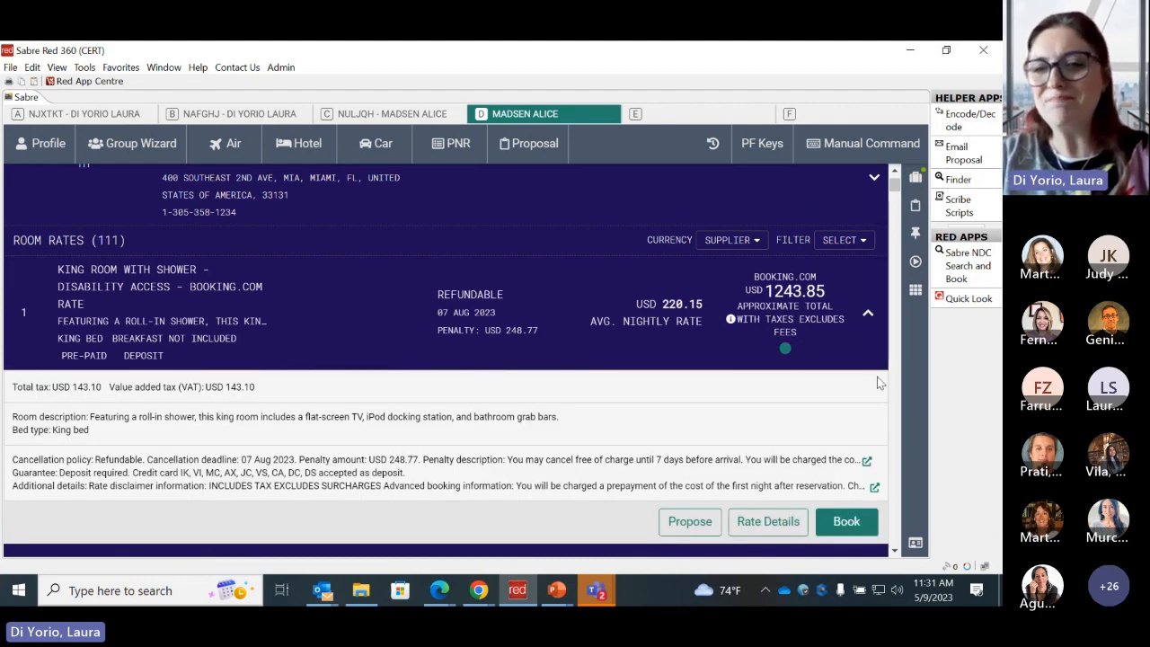
click(895, 551)
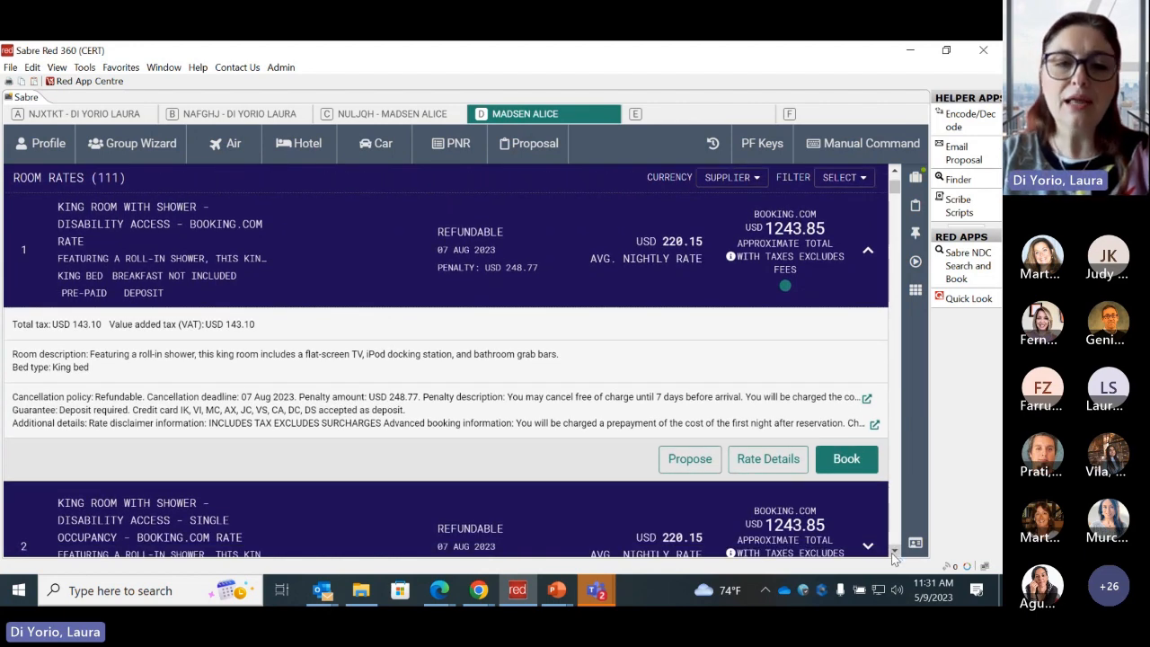
click(895, 551)
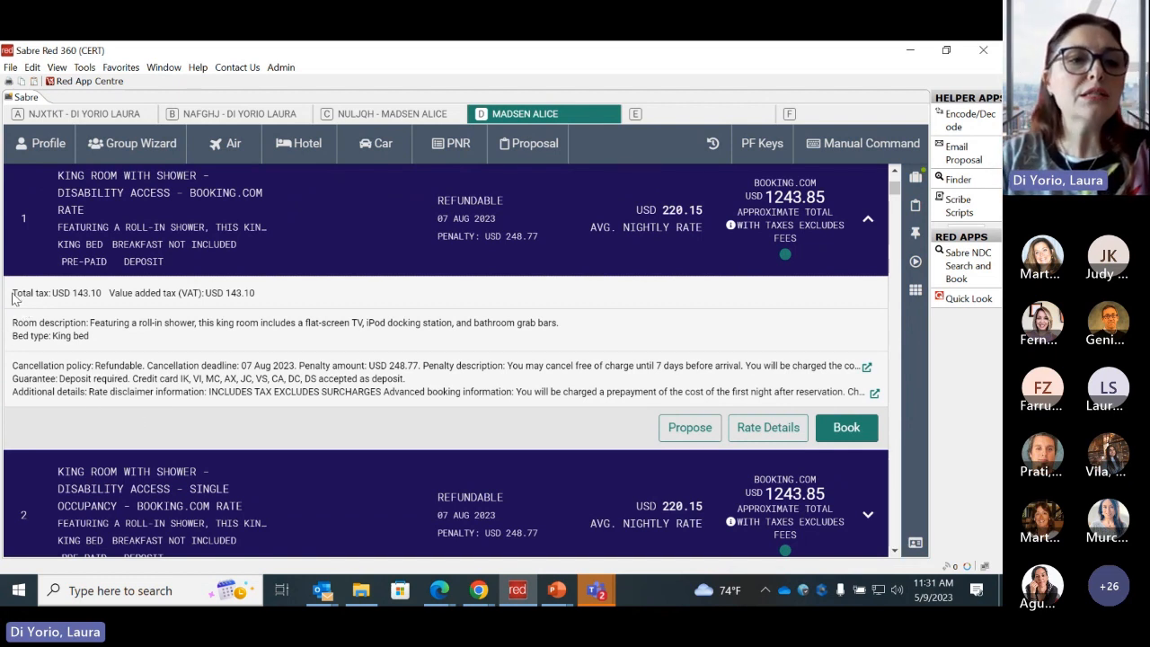
drag(12, 293, 263, 300)
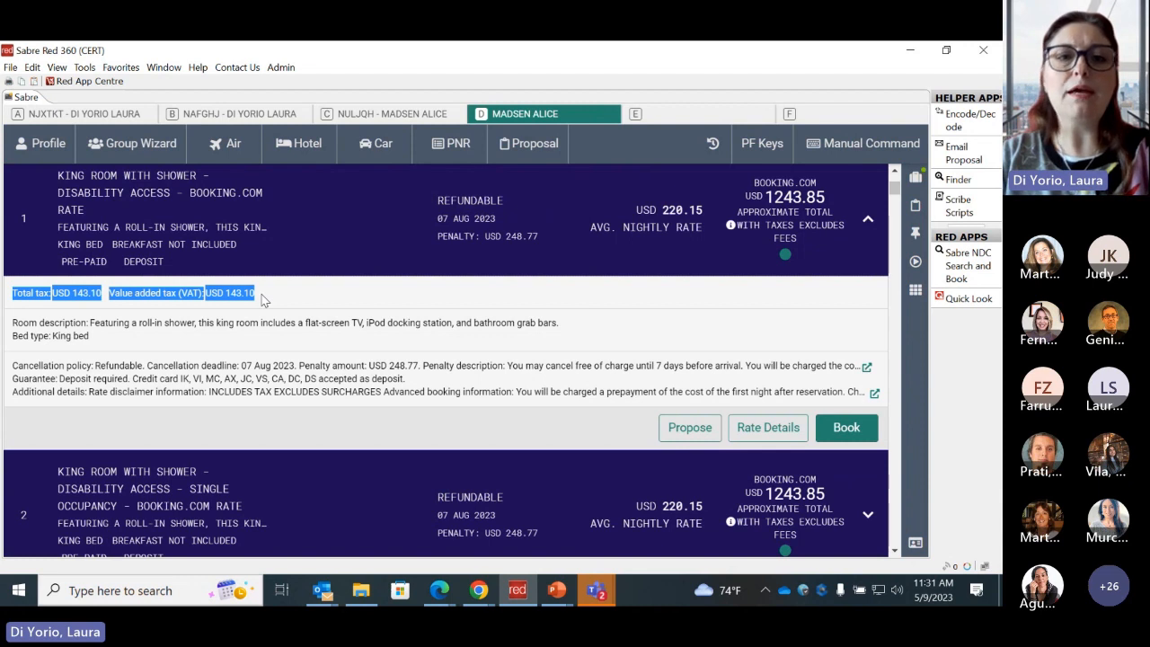
- Examine the first room rate's approximate total and its note on included taxes and excluded fees
click(264, 300)
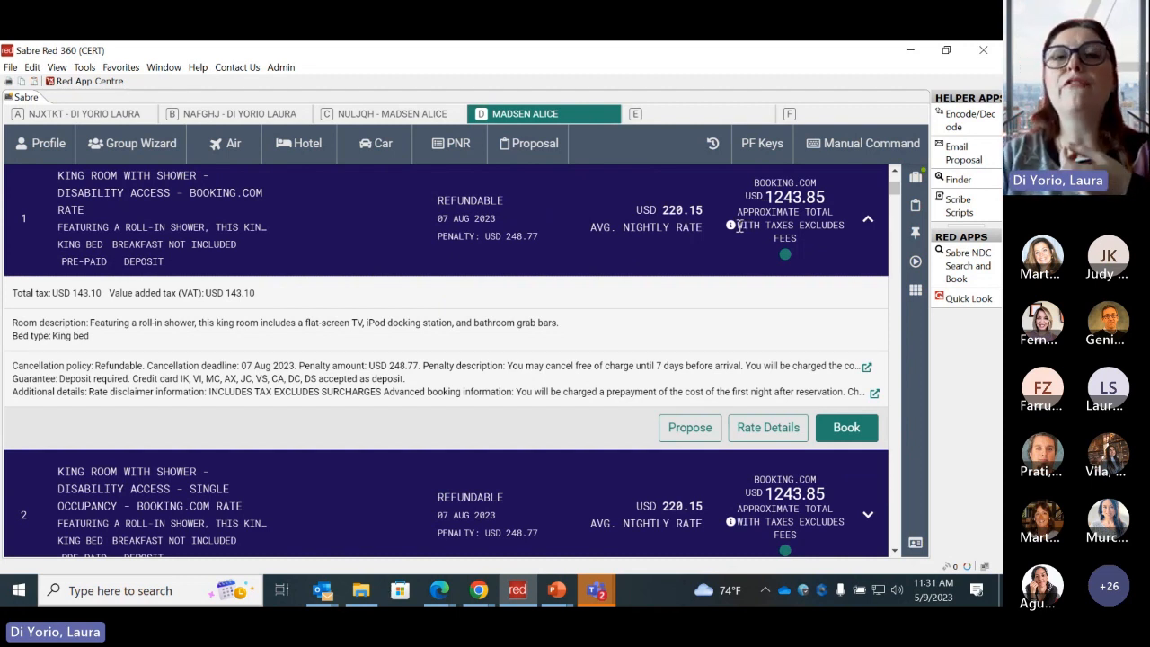
drag(739, 227, 806, 235)
click(806, 234)
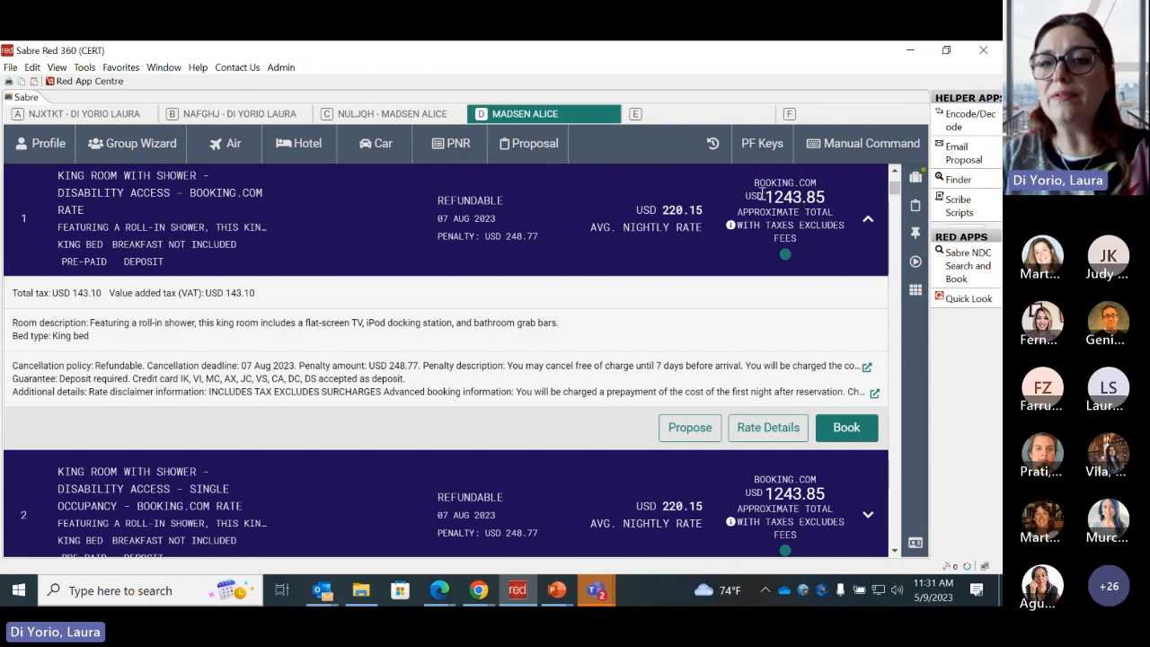
drag(767, 196, 827, 201)
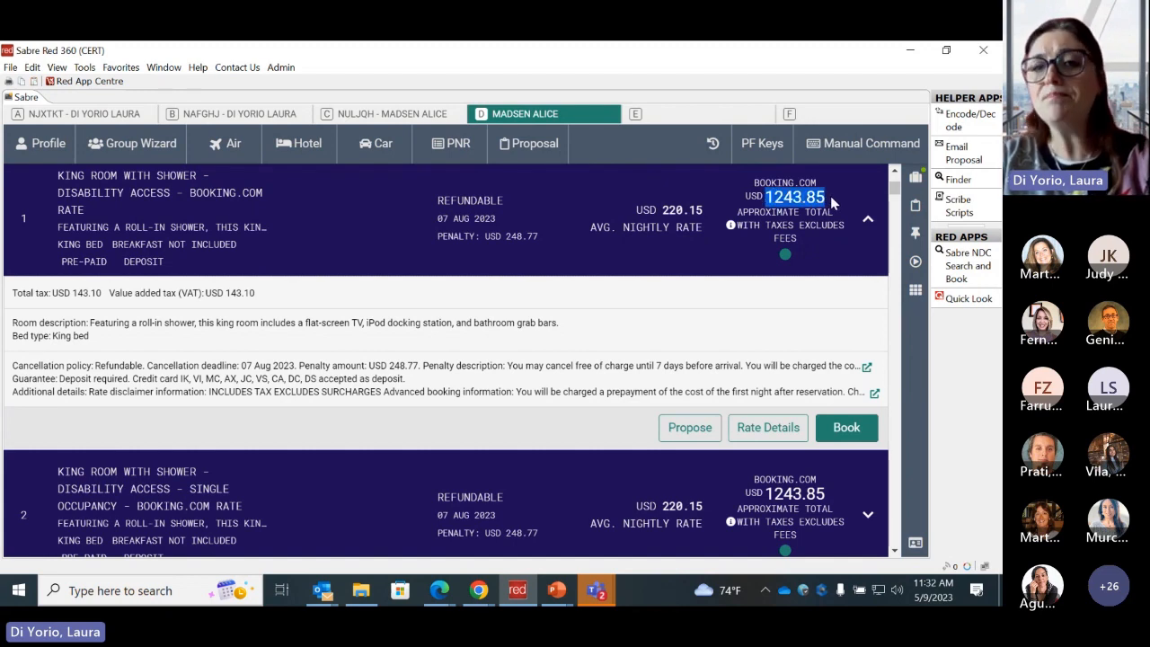
click(831, 199)
drag(738, 225, 798, 224)
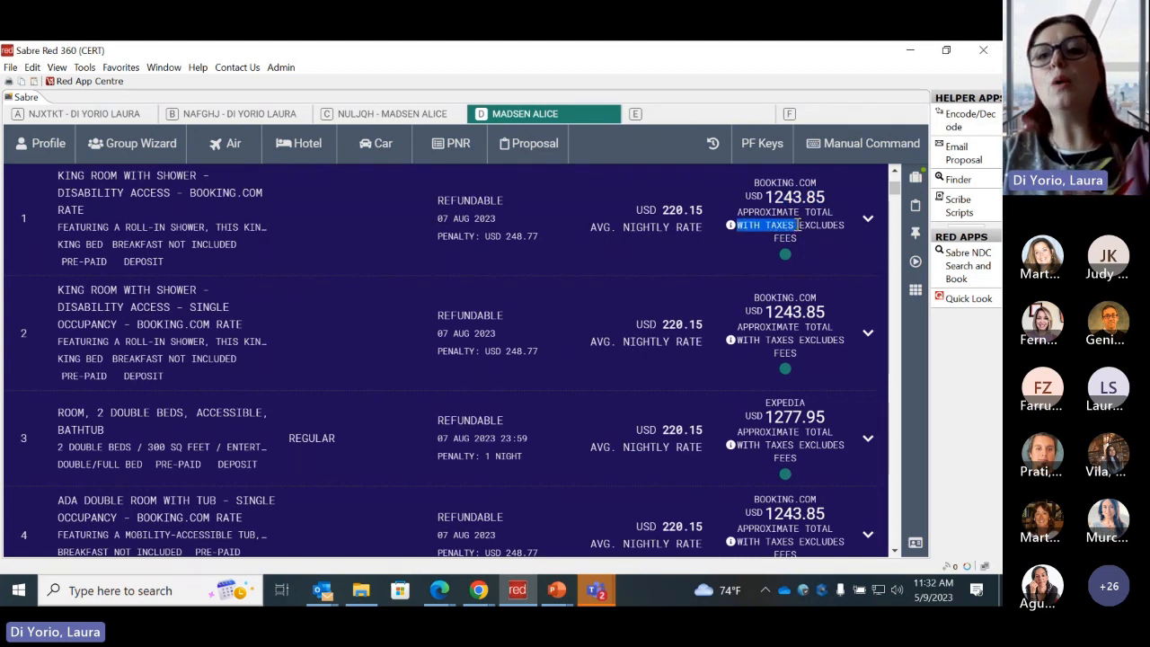
drag(798, 225, 807, 235)
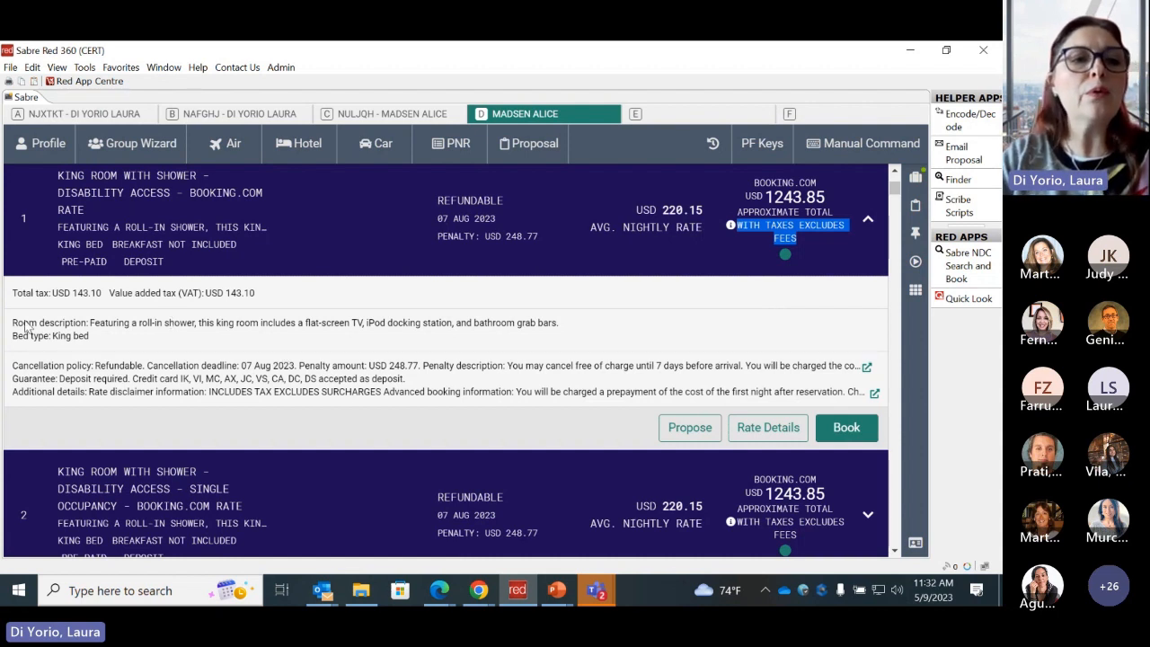
- Examine the first rate's room description, bed type, cancellation policy, guarantee and additional details, opening and closing its full rate details
drag(14, 325, 134, 341)
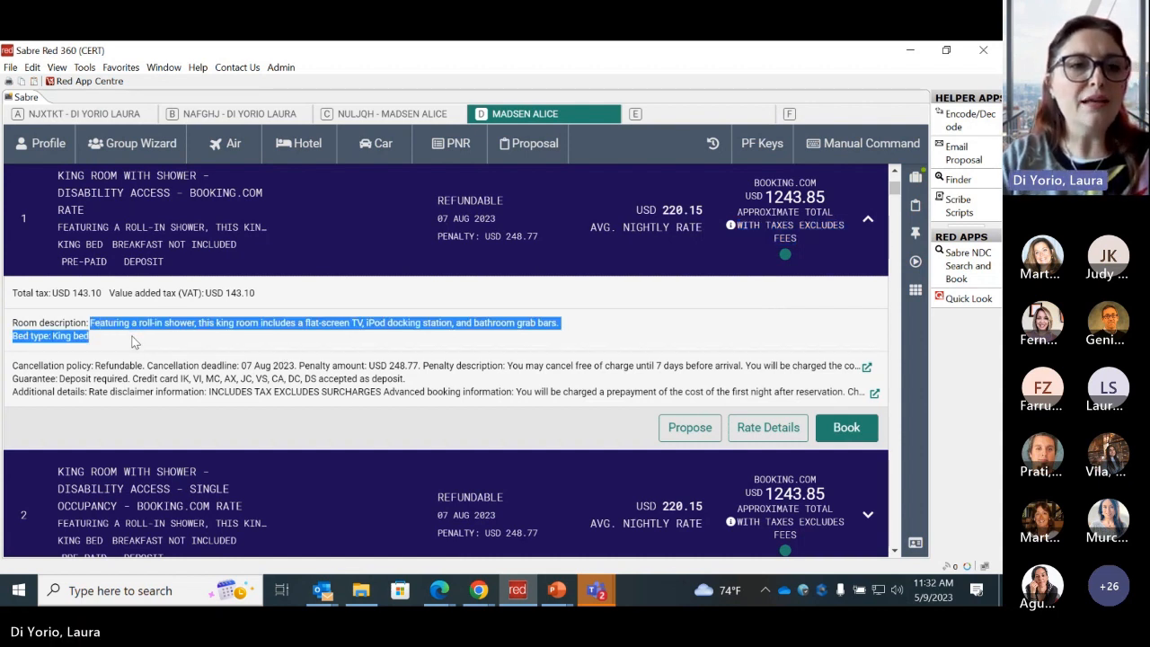
drag(13, 365, 229, 428)
click(230, 433)
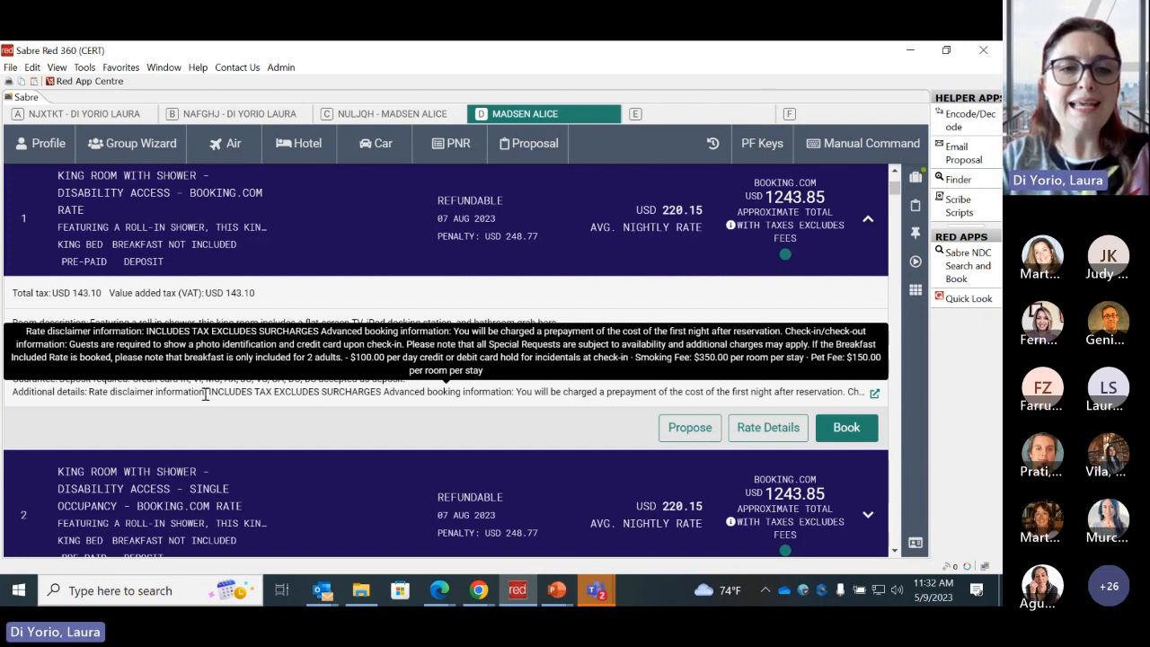
click(204, 393)
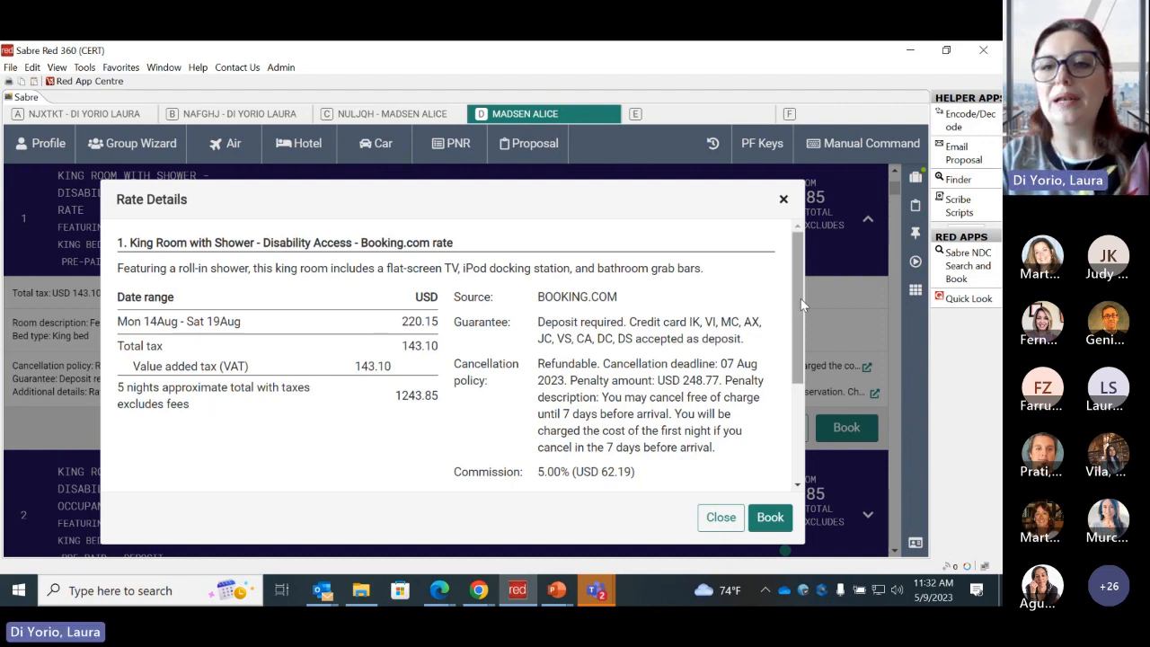
drag(797, 293, 792, 242)
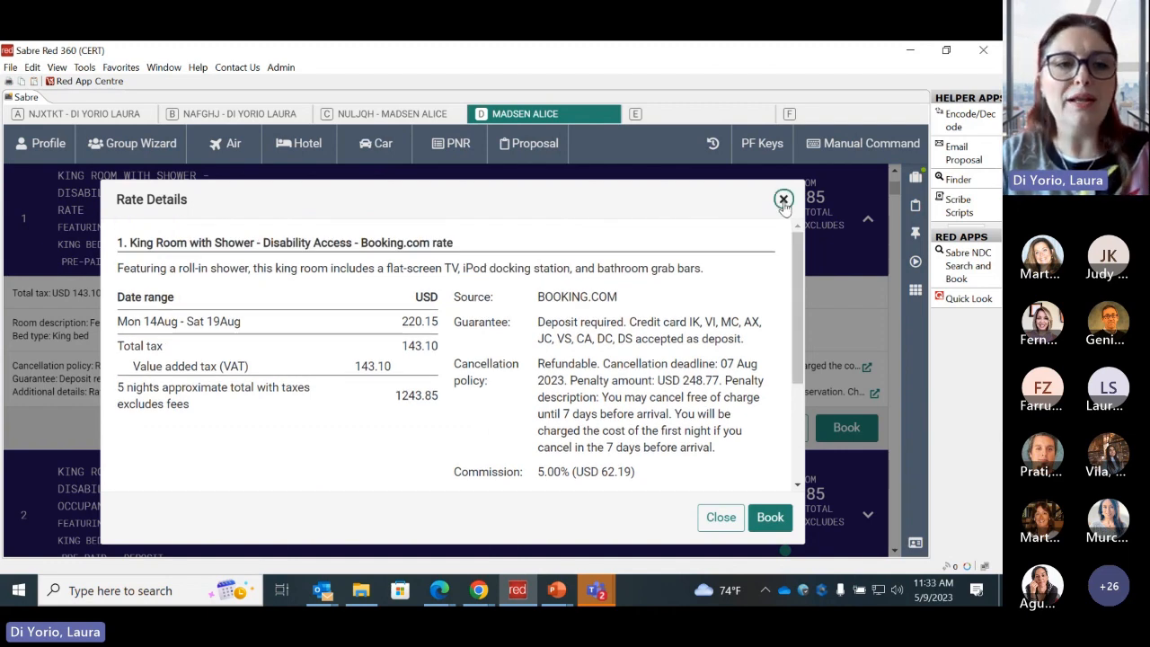
click(784, 201)
drag(15, 376, 63, 402)
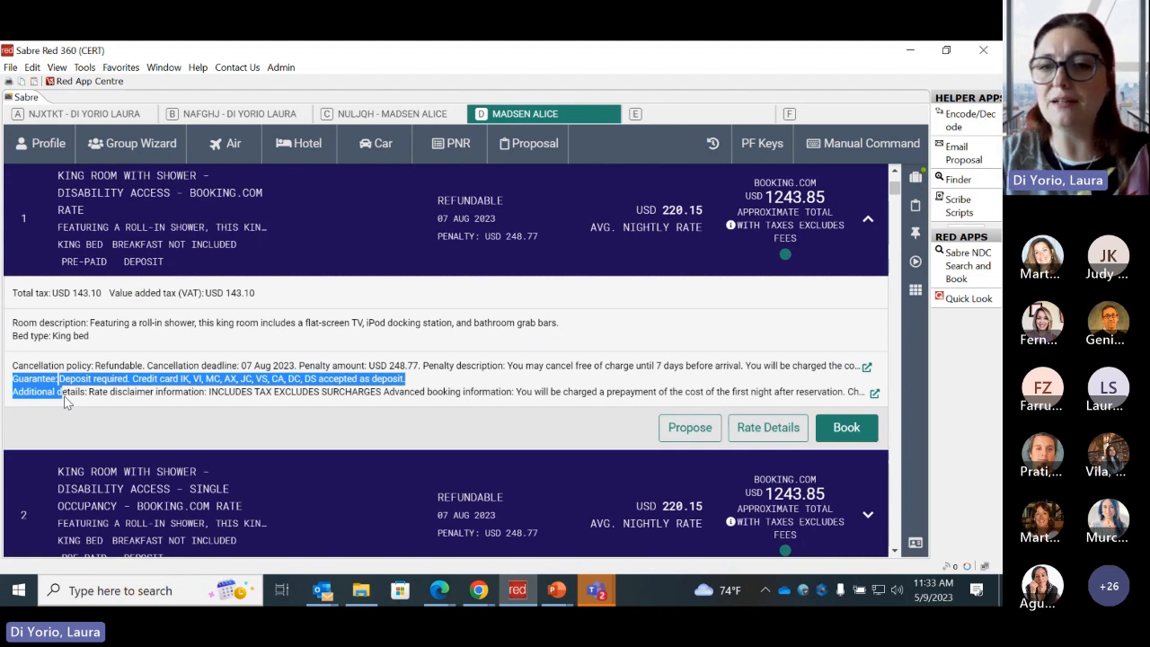
click(616, 425)
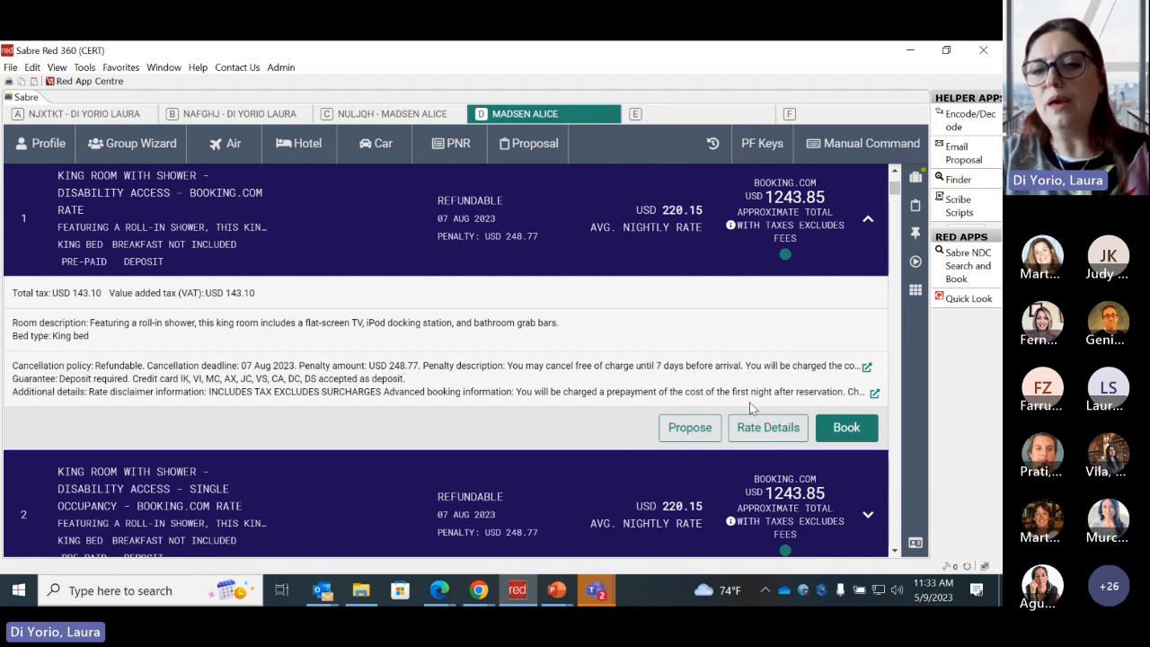
- Review the first rate's full details through the commission, advanced booking and check-in information, and close them
click(763, 431)
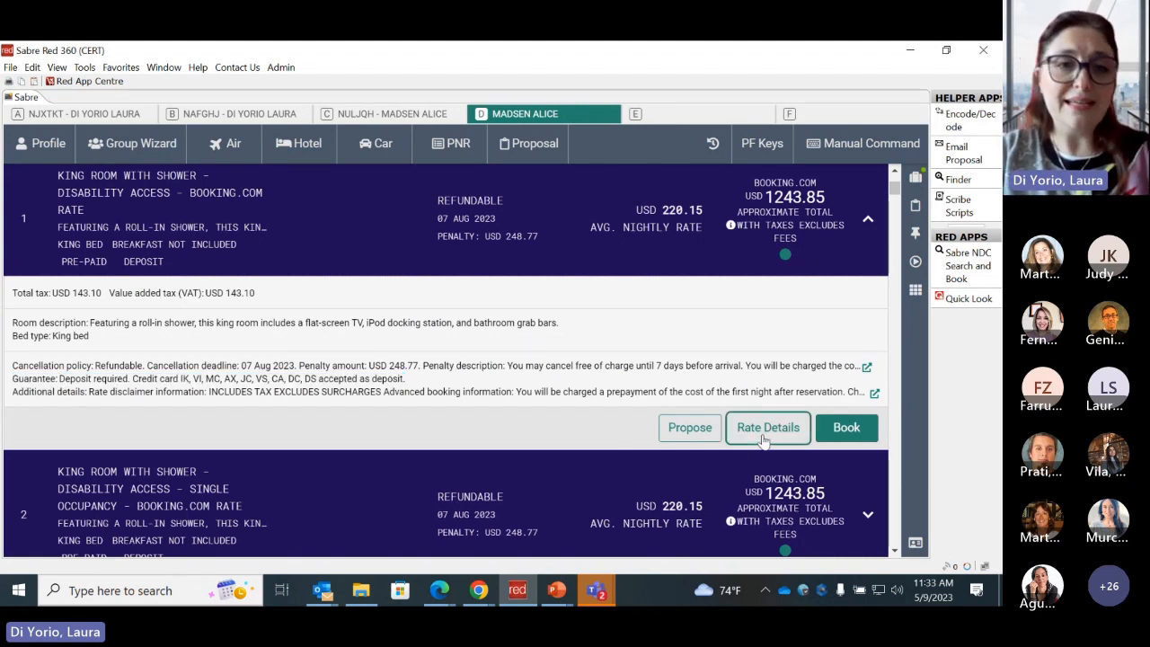
drag(796, 319, 793, 472)
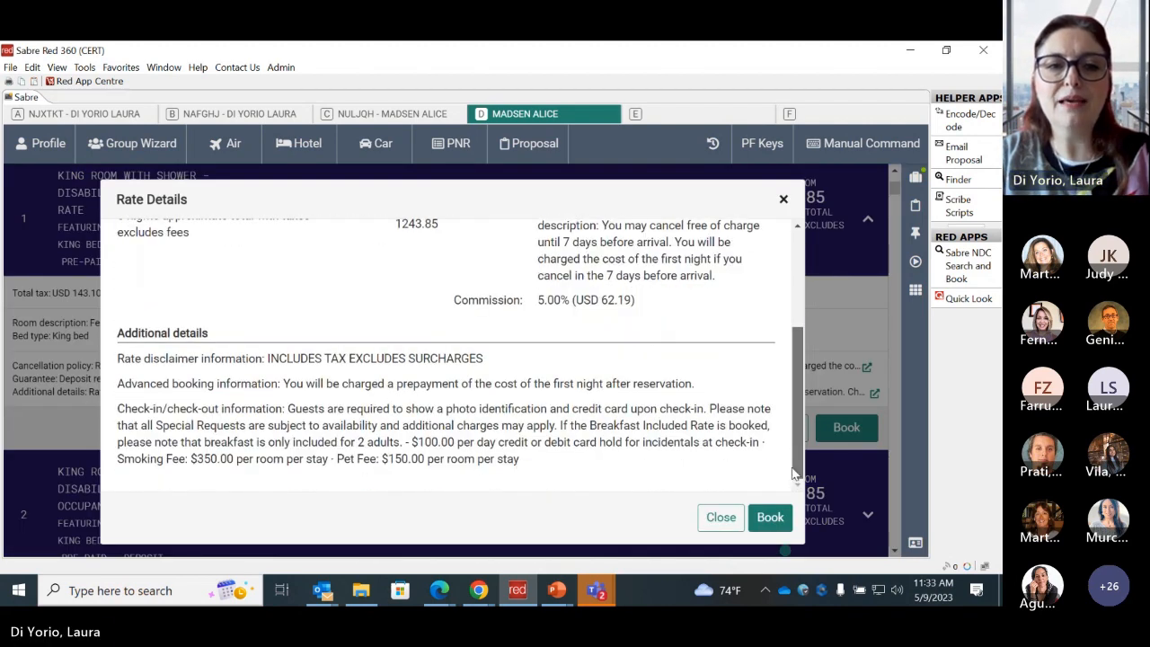
scroll(783, 383, up, 5)
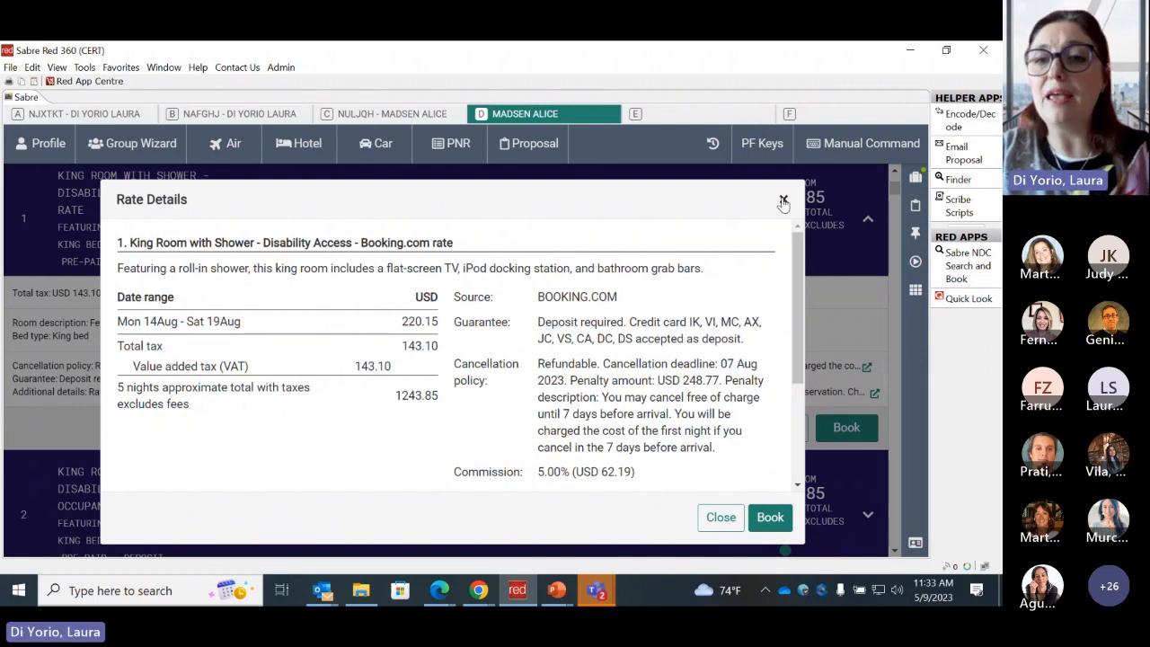
click(782, 201)
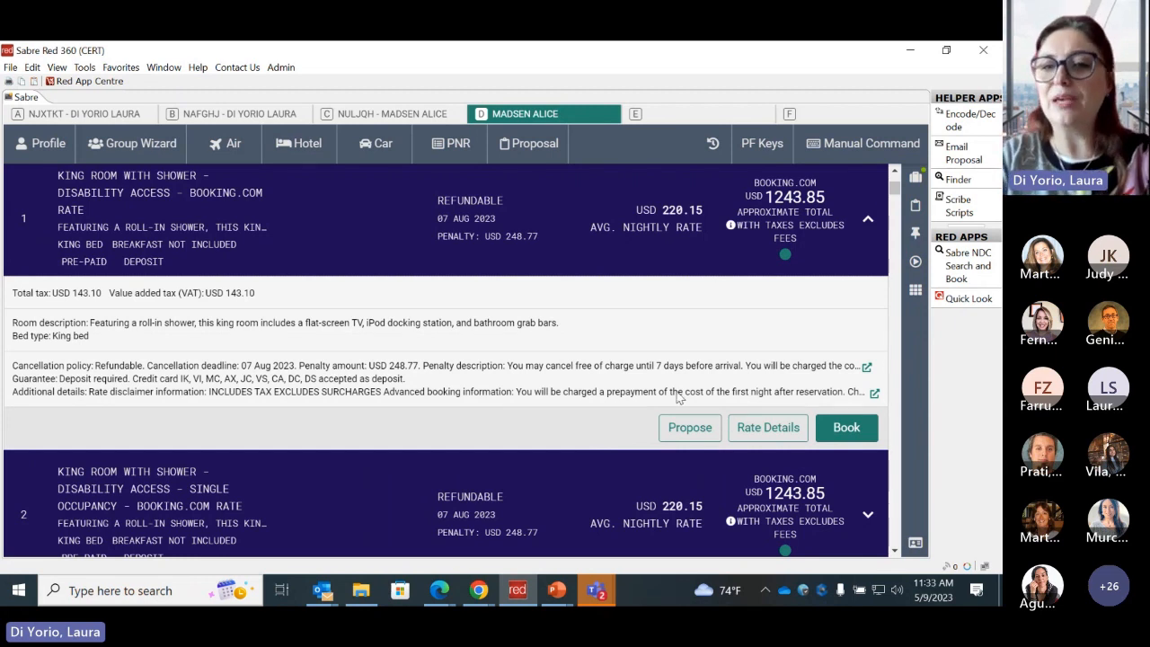
- Start booking the first Booking.com king room rate at Miami Regency and review the reservation summary and guest details
click(849, 429)
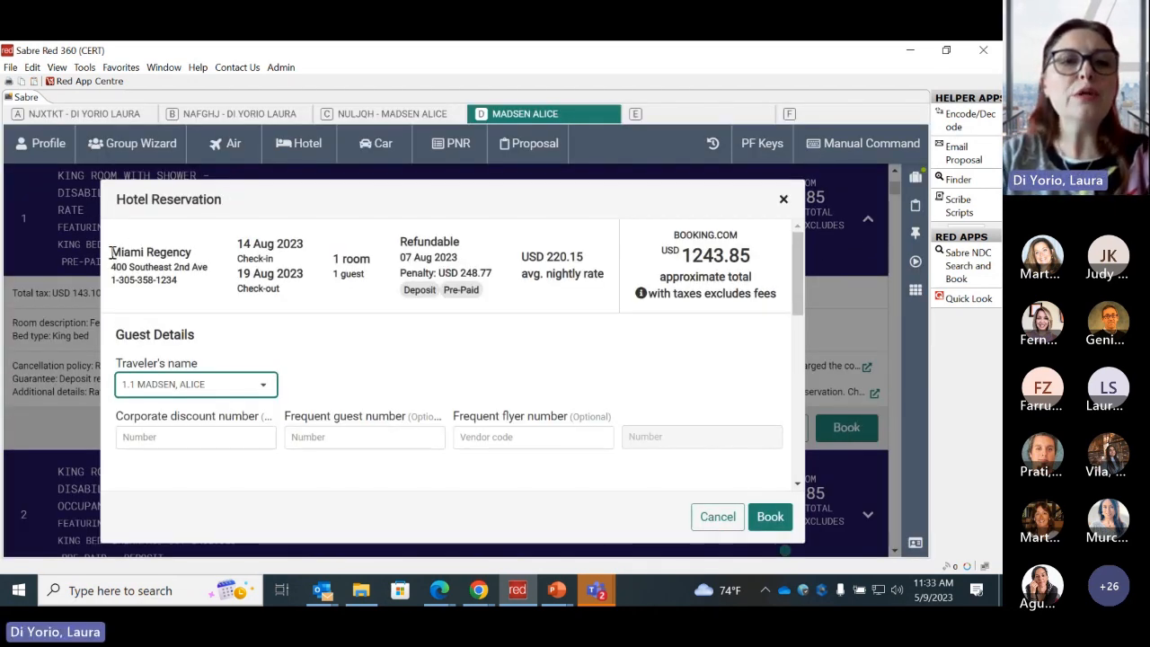
drag(110, 253, 783, 301)
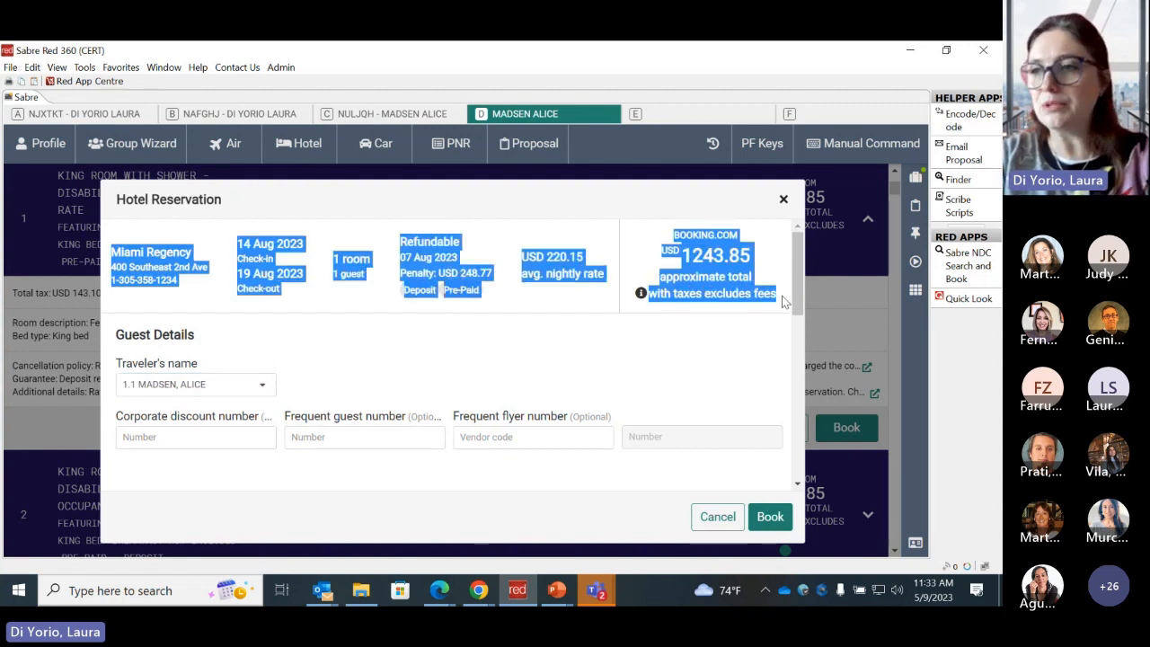
click(580, 309)
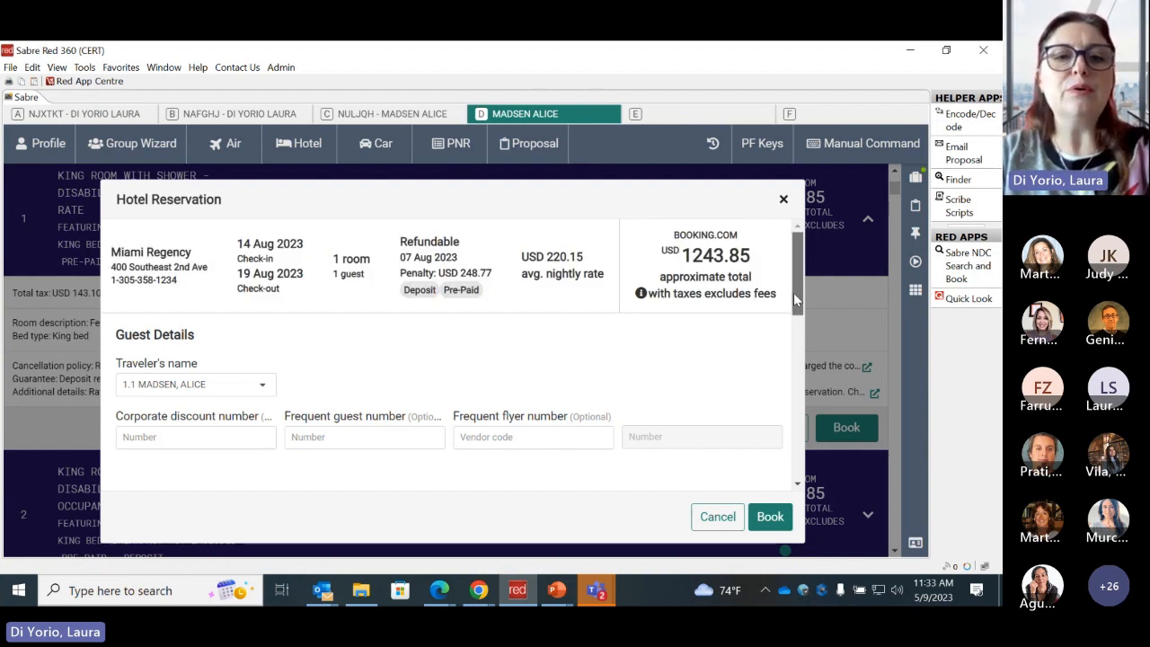
drag(793, 293, 794, 327)
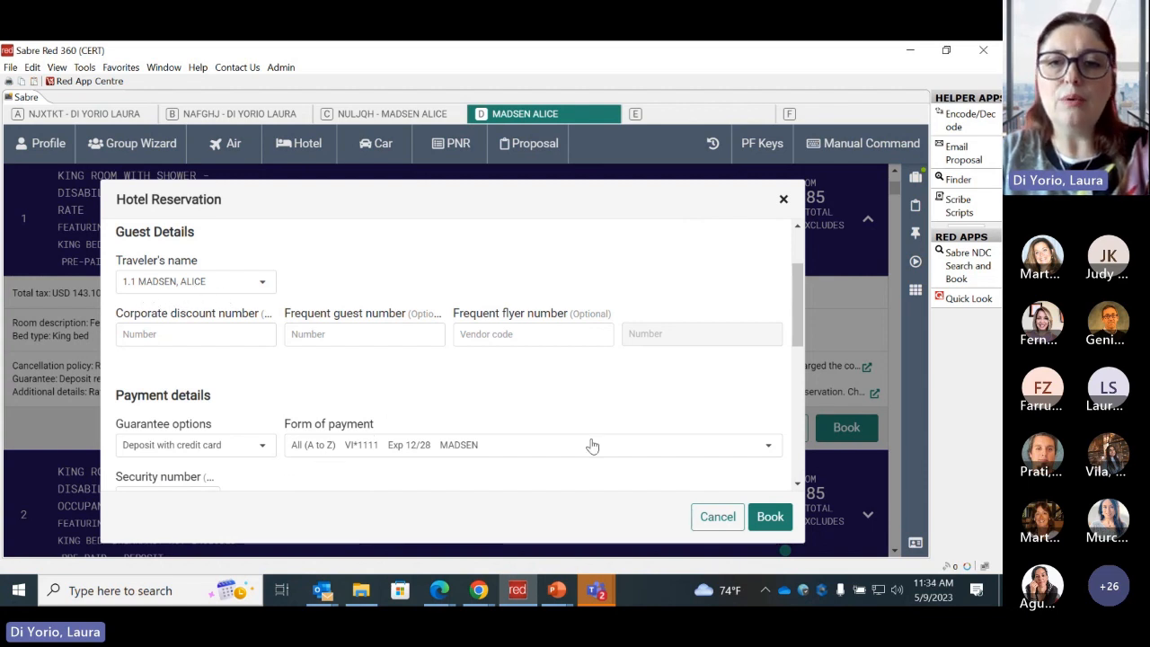
drag(796, 334, 782, 286)
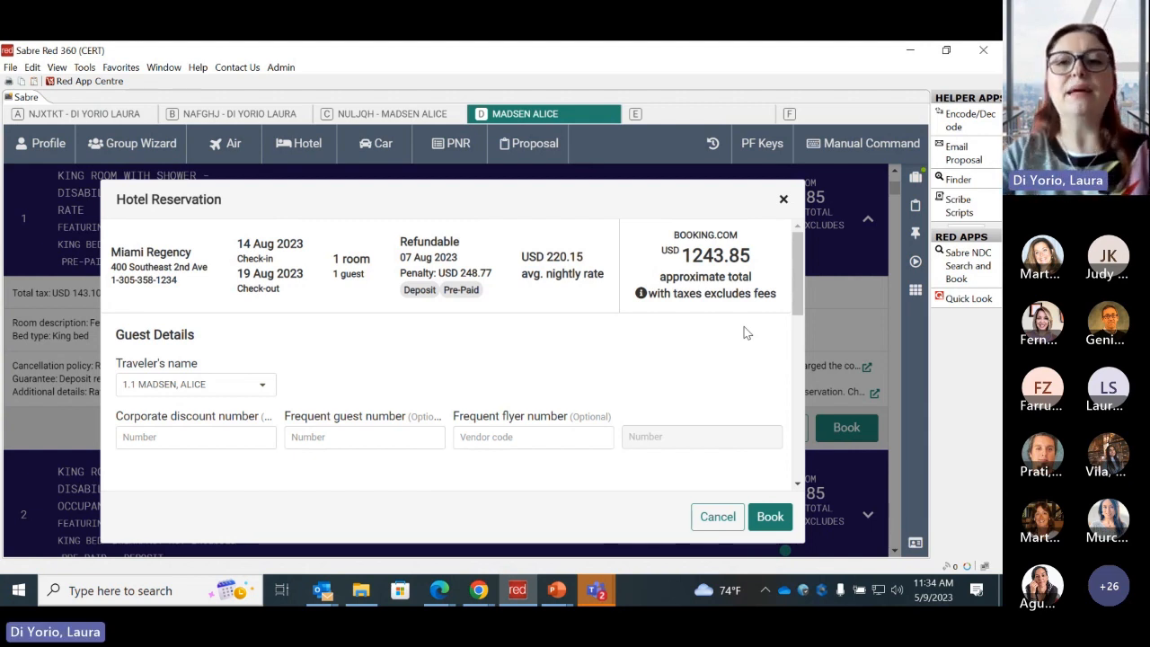
- Examine the optional corporate discount, frequent guest and frequent flyer number fields in the guest details
drag(796, 301, 798, 331)
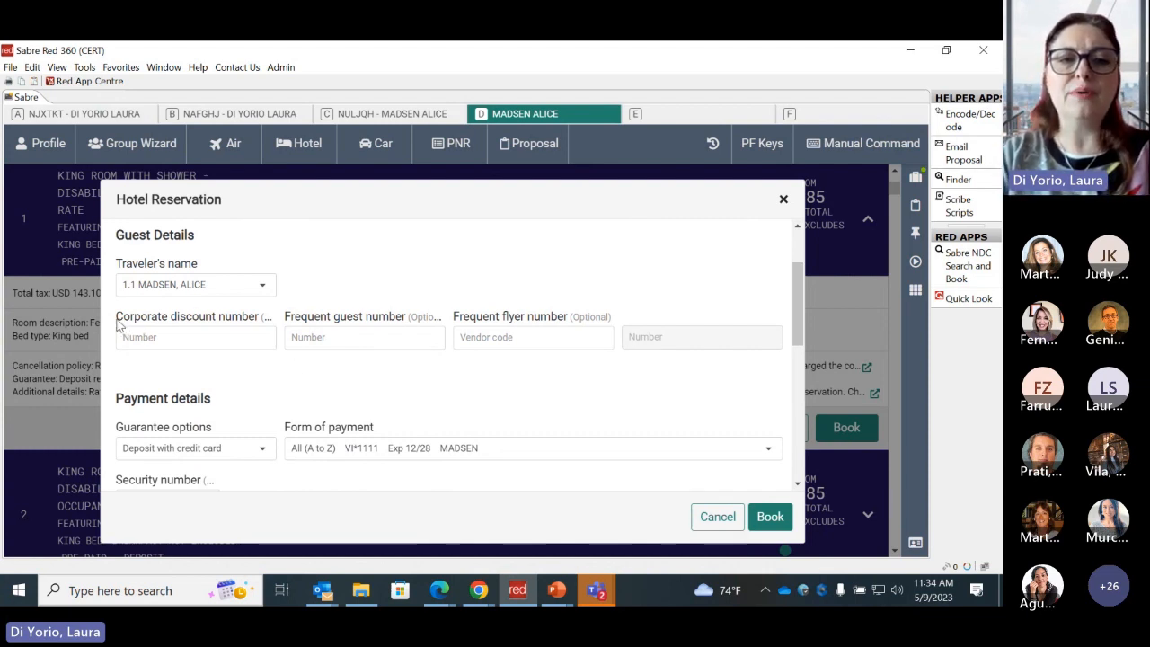
drag(119, 324, 629, 321)
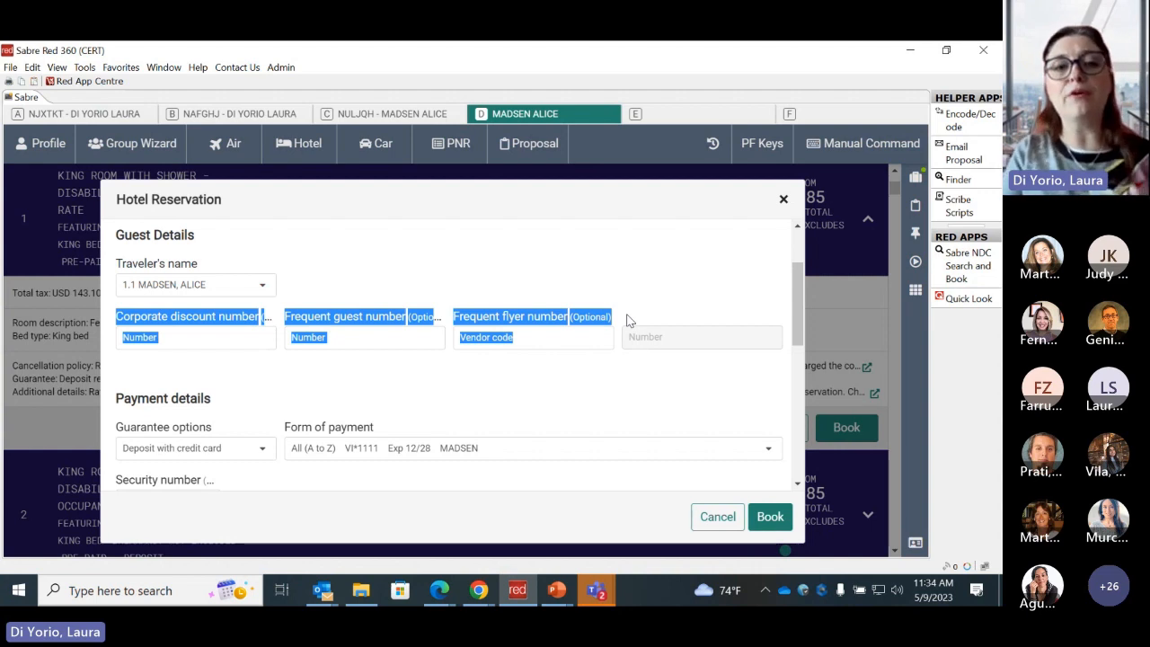
click(552, 385)
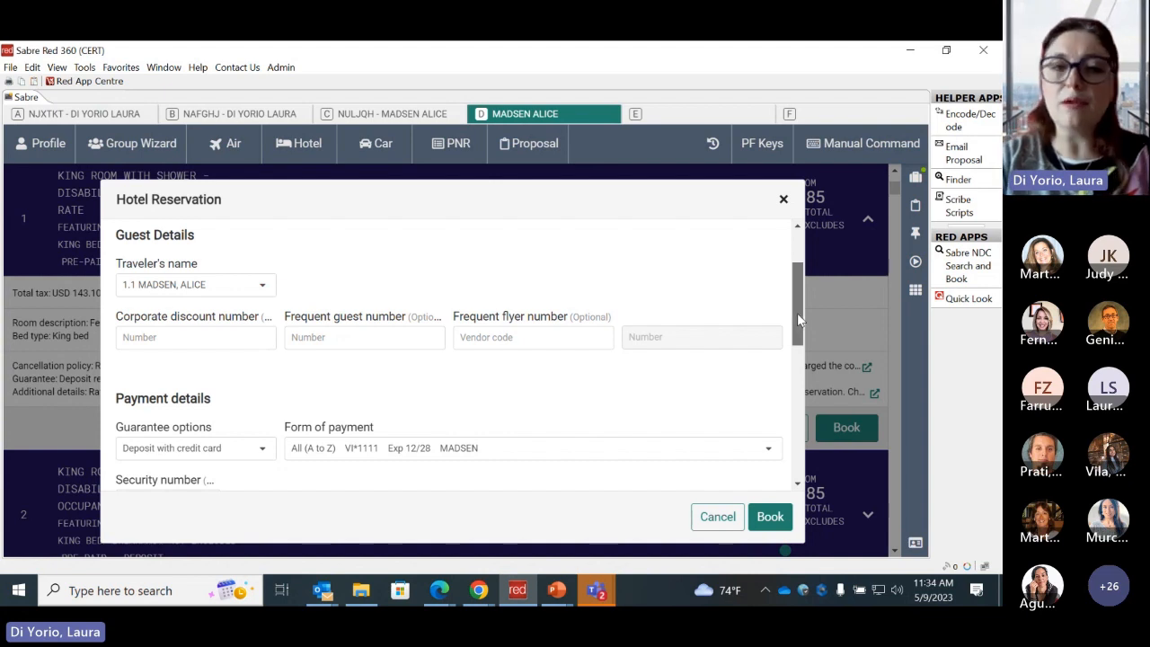
- Compare the rate's deposit requirement with the available guarantee options and check the form of payment in the payment details
drag(797, 314, 806, 366)
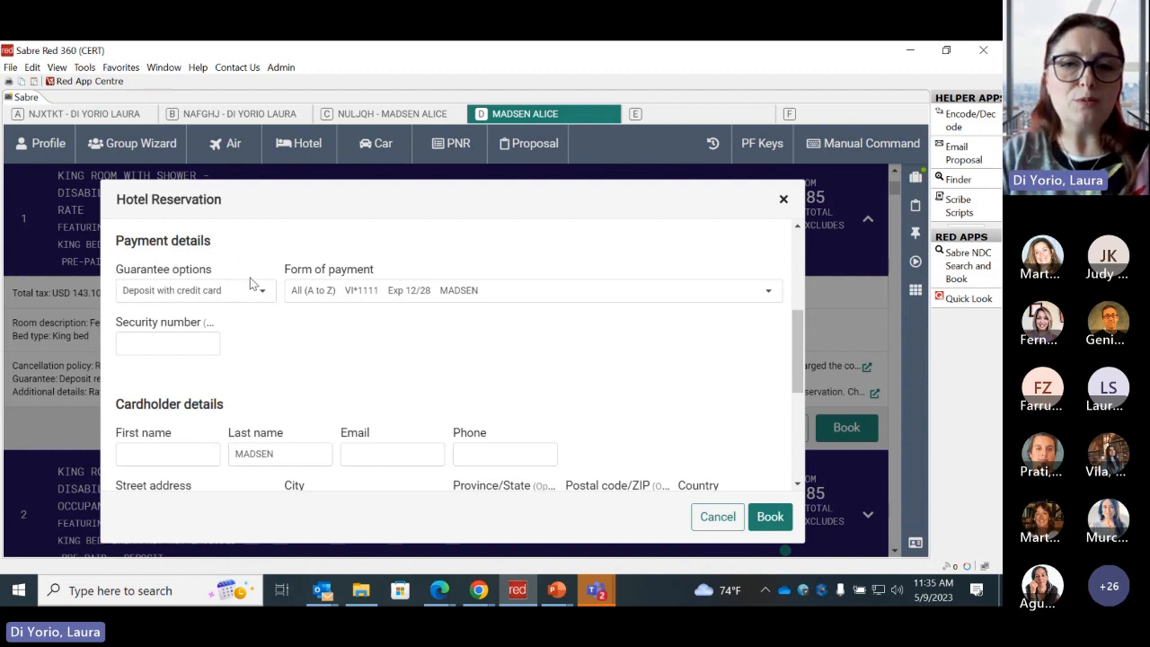
drag(798, 378, 791, 289)
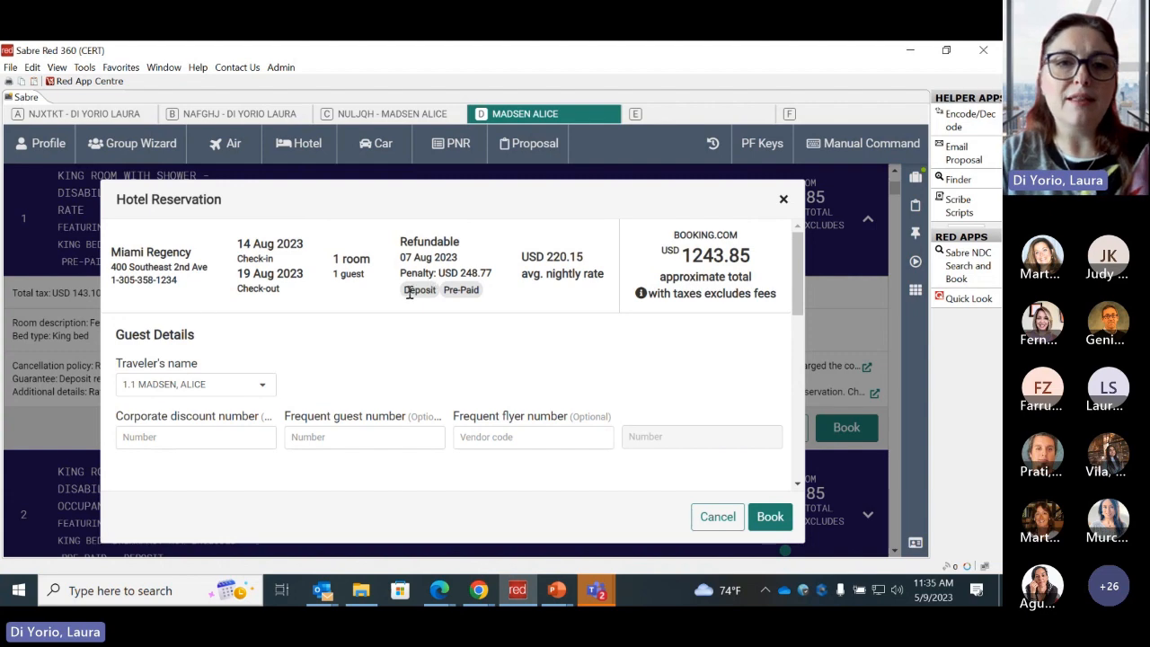
drag(794, 280, 798, 363)
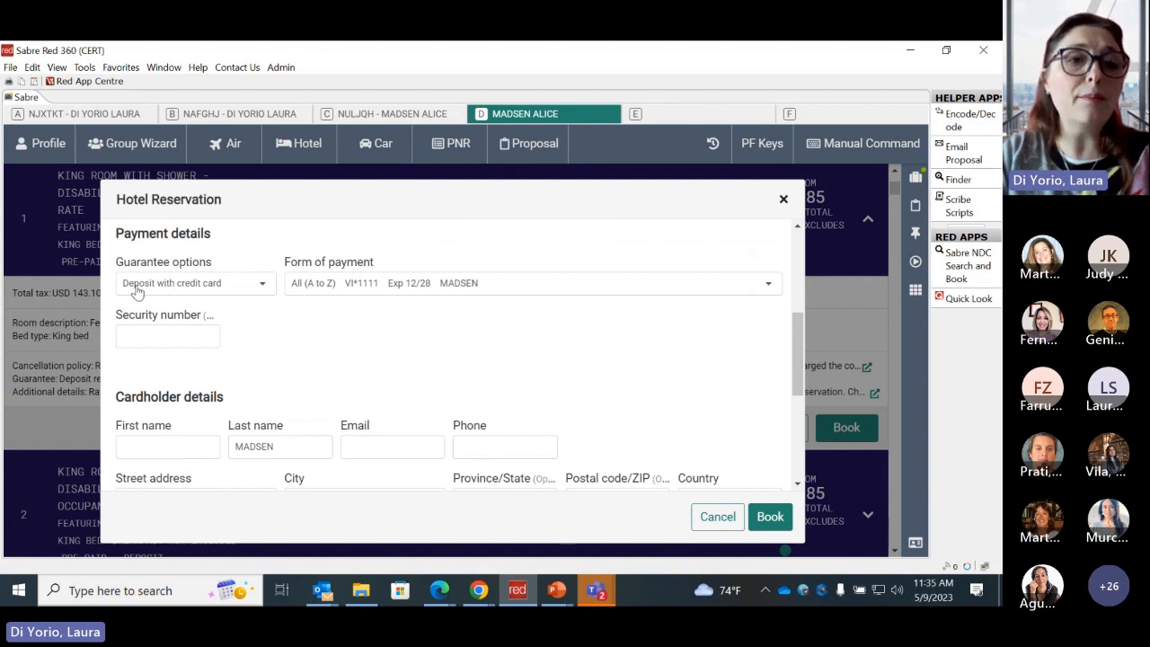
click(264, 287)
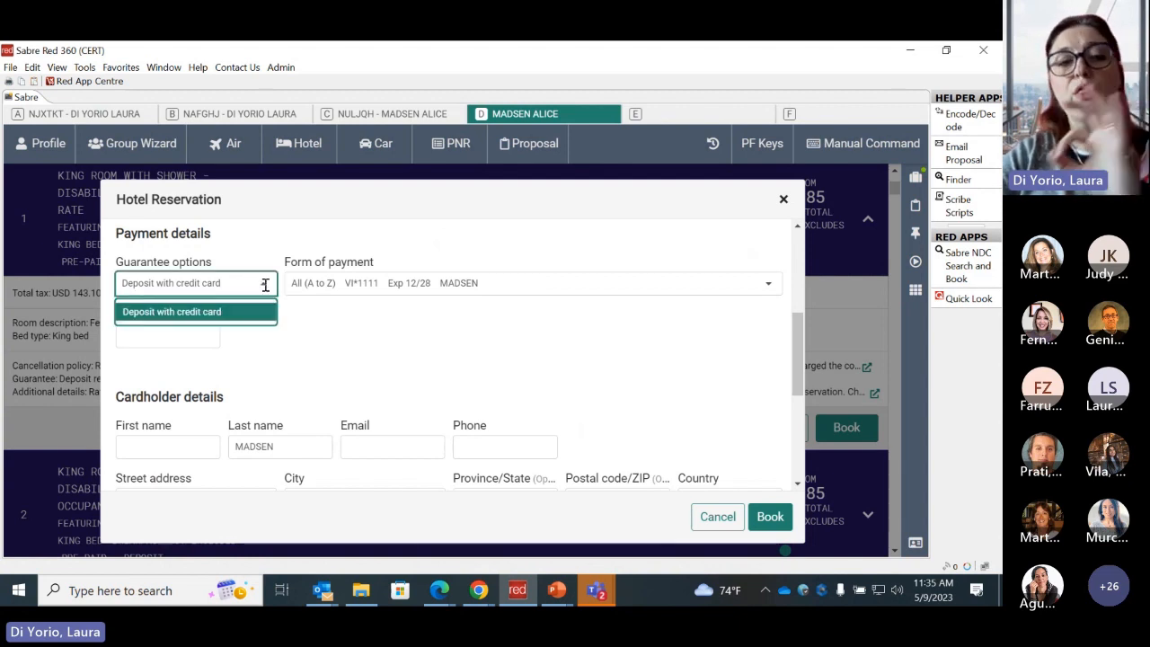
click(302, 315)
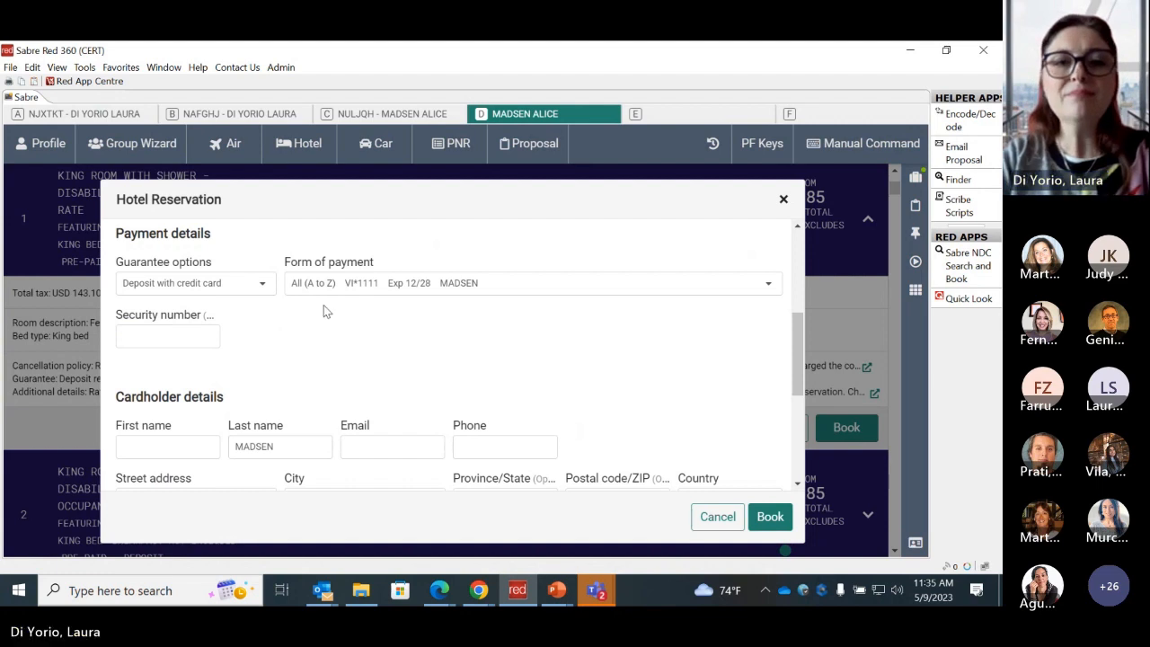
triple_click(367, 262)
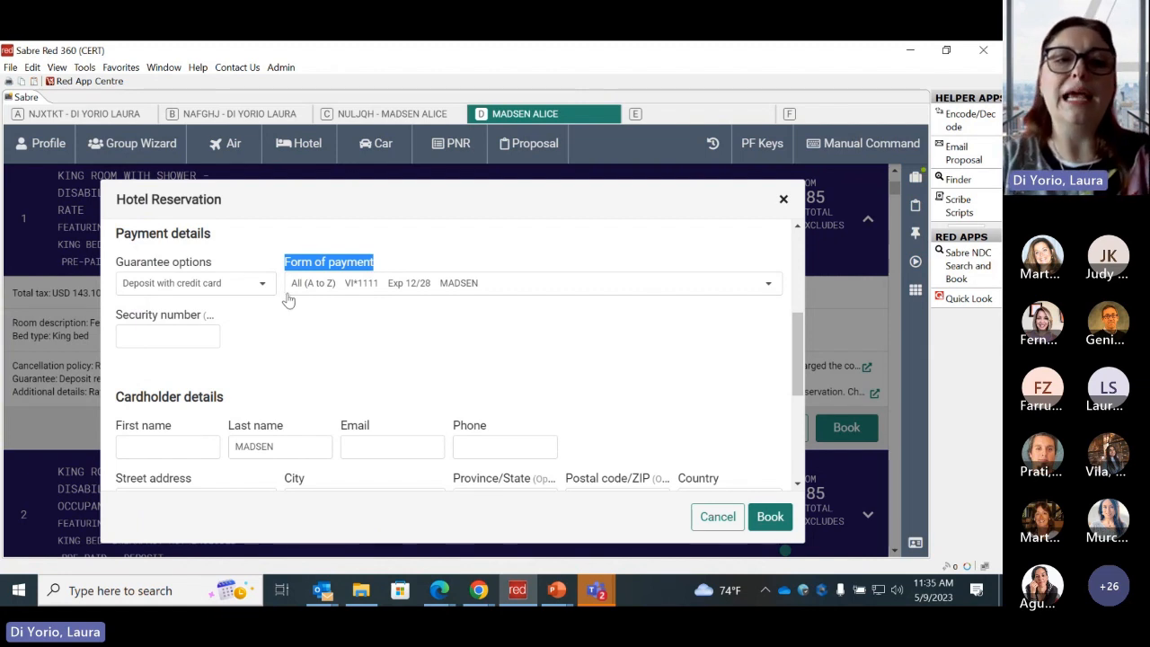
- Enter the credit card's security number in the payment details
click(164, 334)
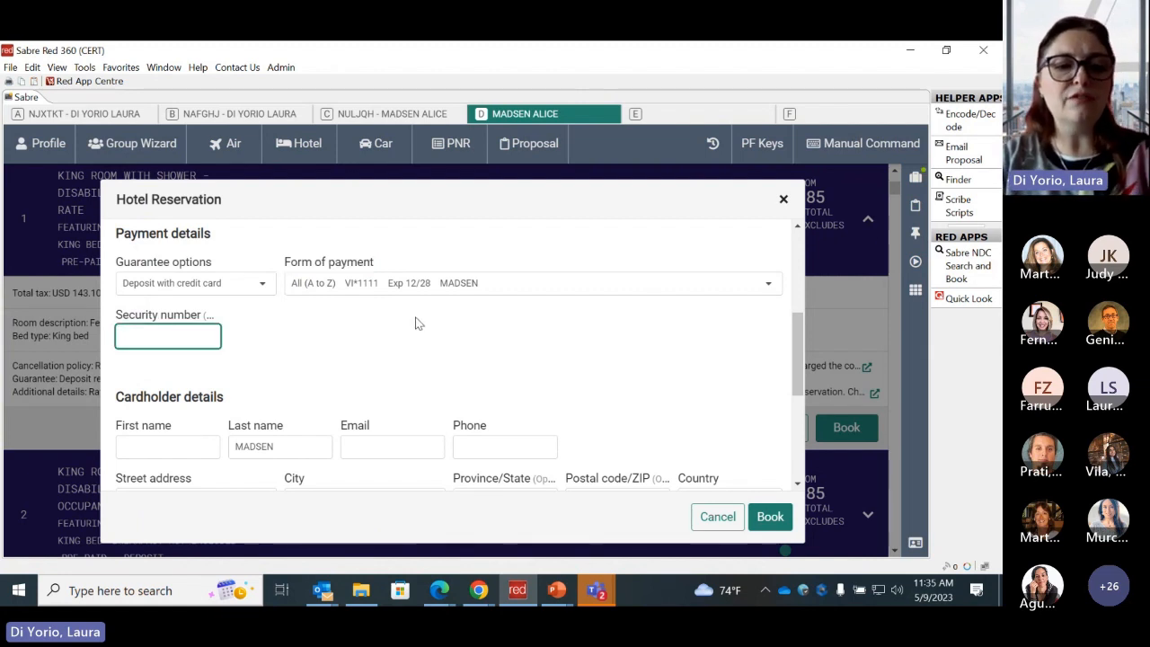
text(123)
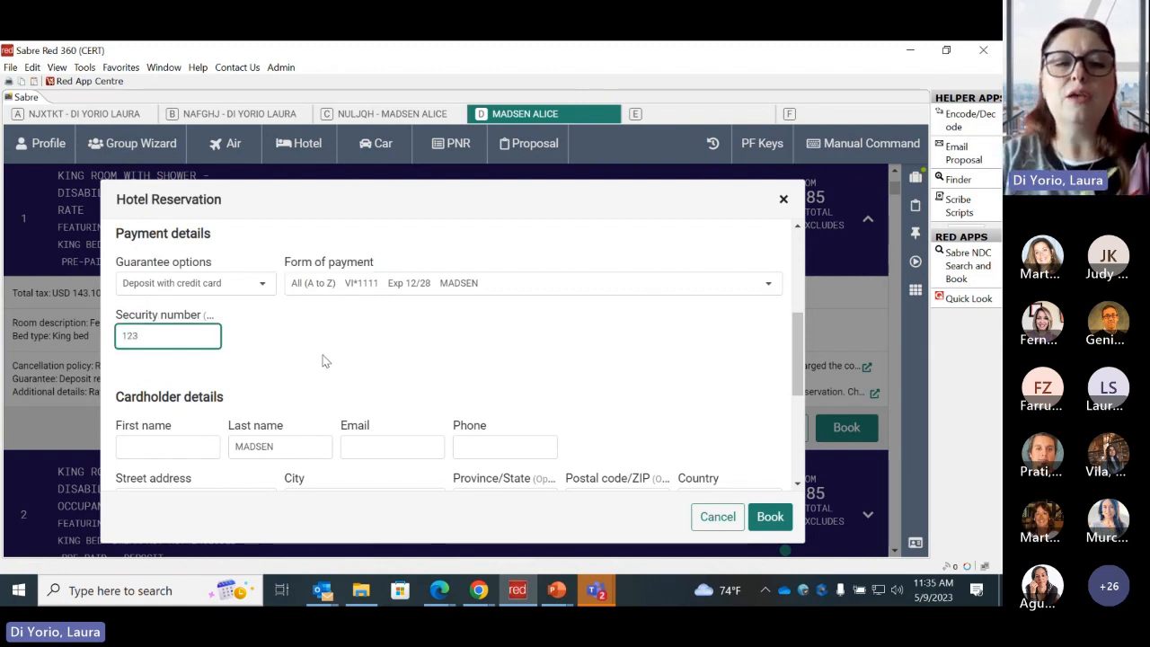
click(324, 351)
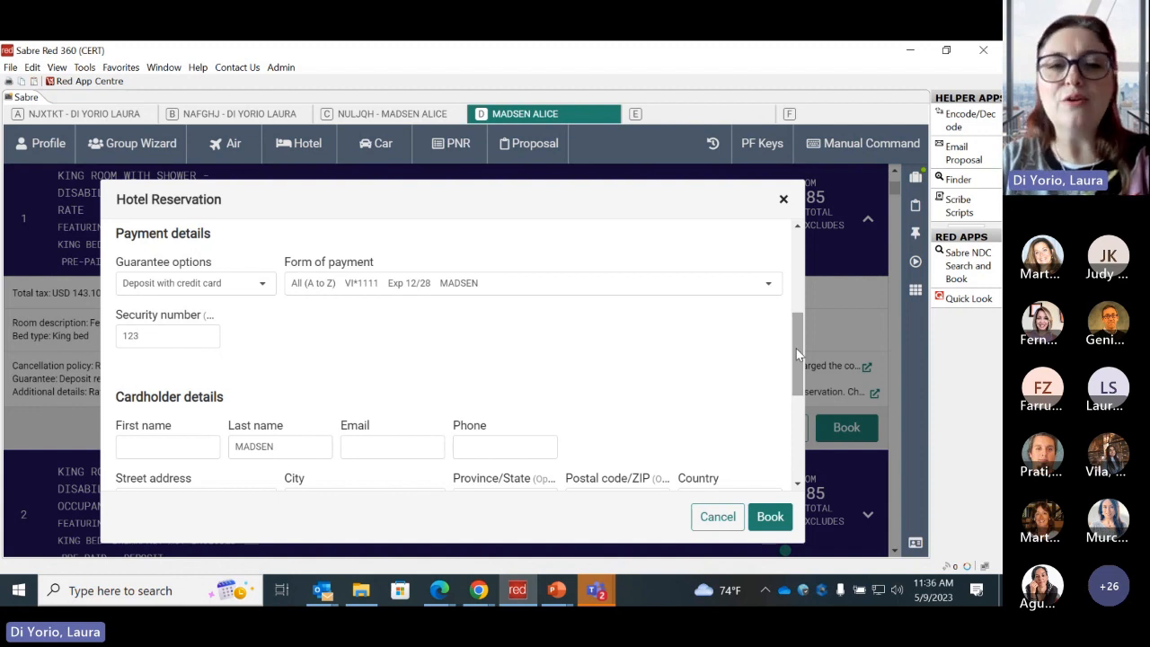
- Enter the cardholder's first name, e-mail address and phone number in the cardholder details
drag(796, 348, 798, 396)
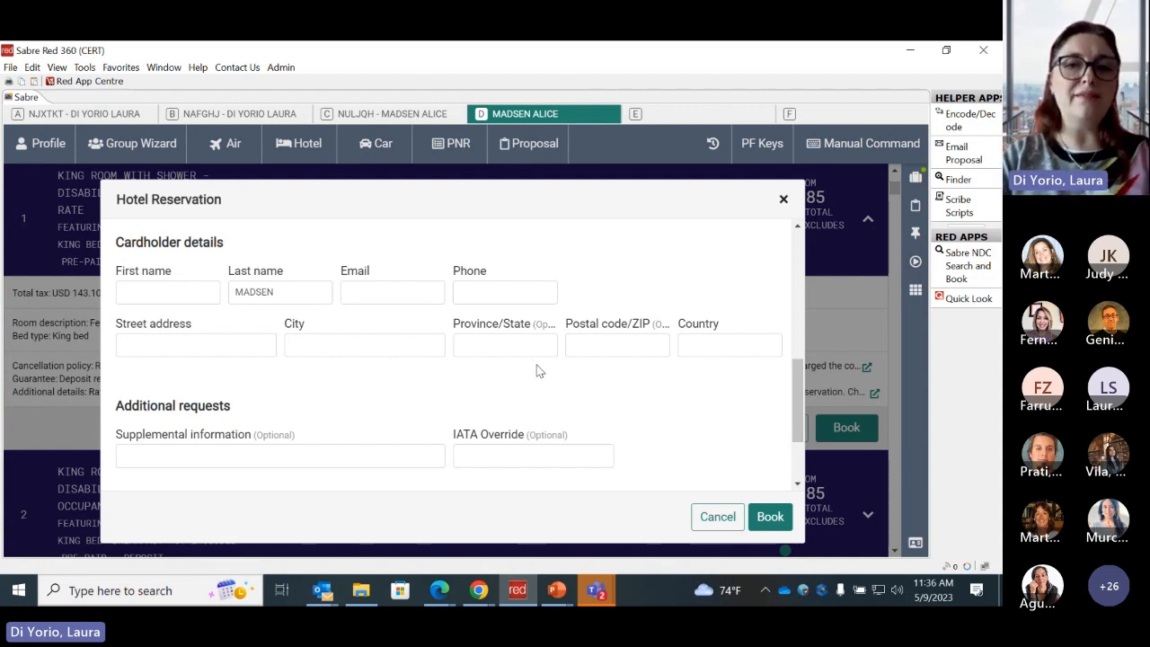
click(160, 298)
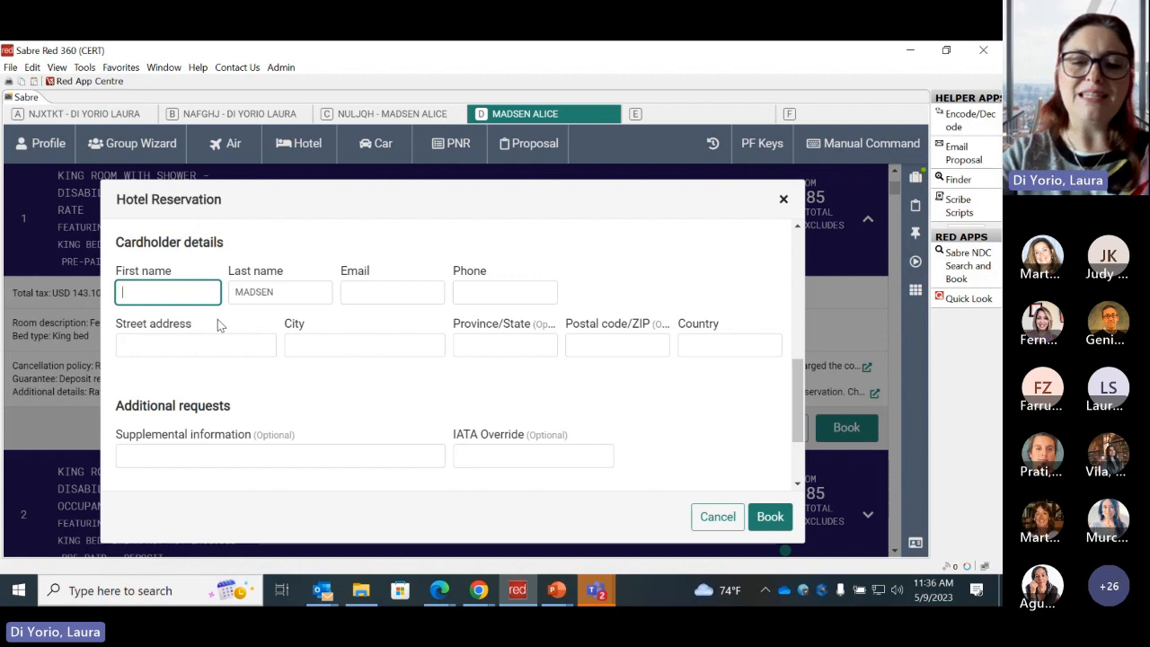
text(Laura)
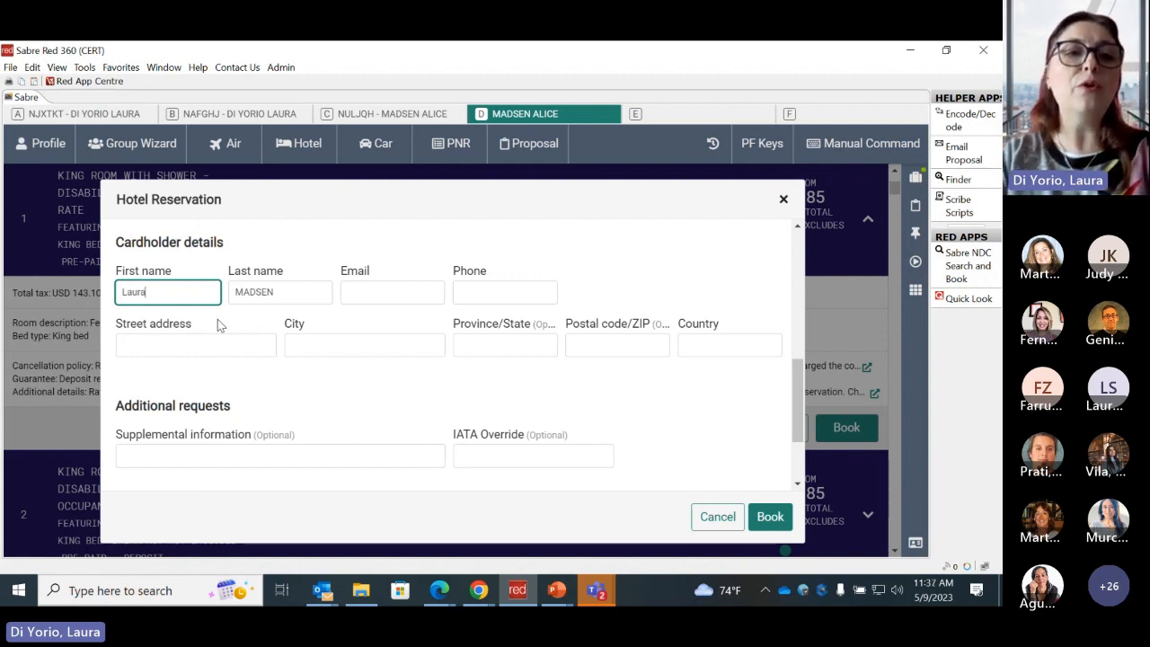
click(385, 292)
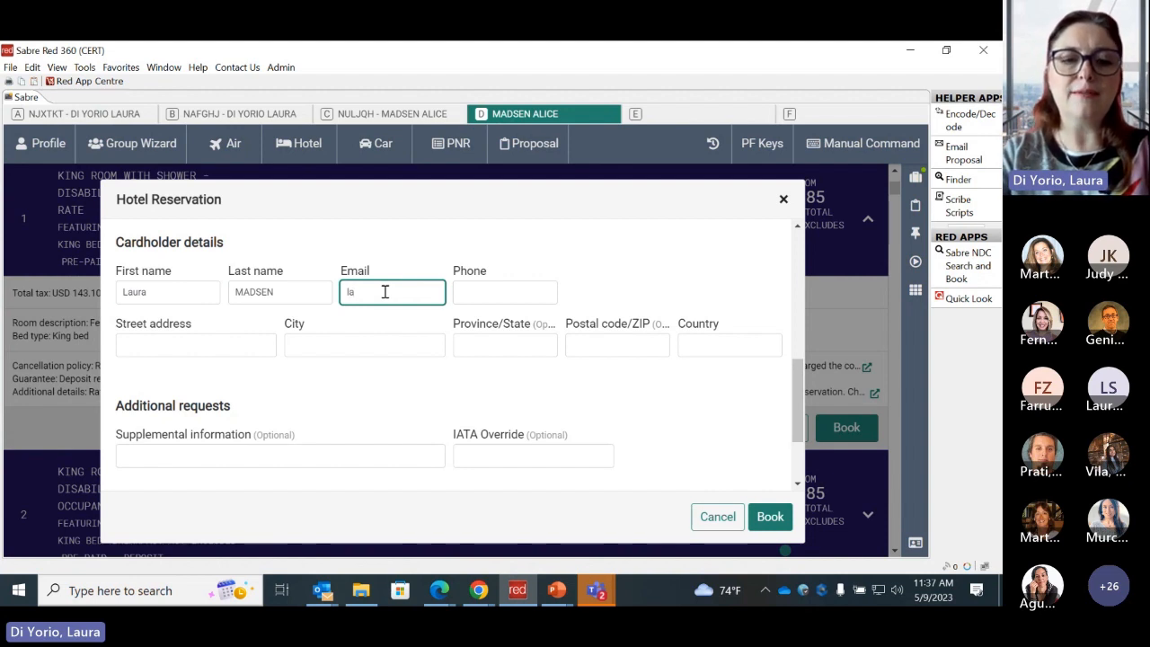
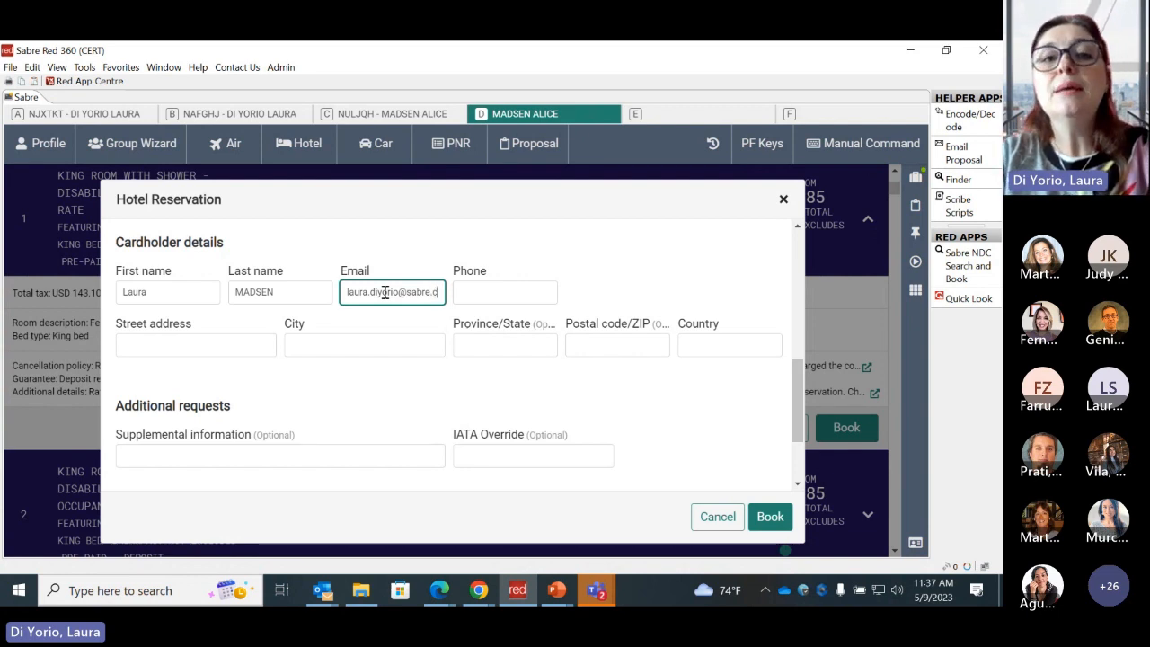
click(477, 293)
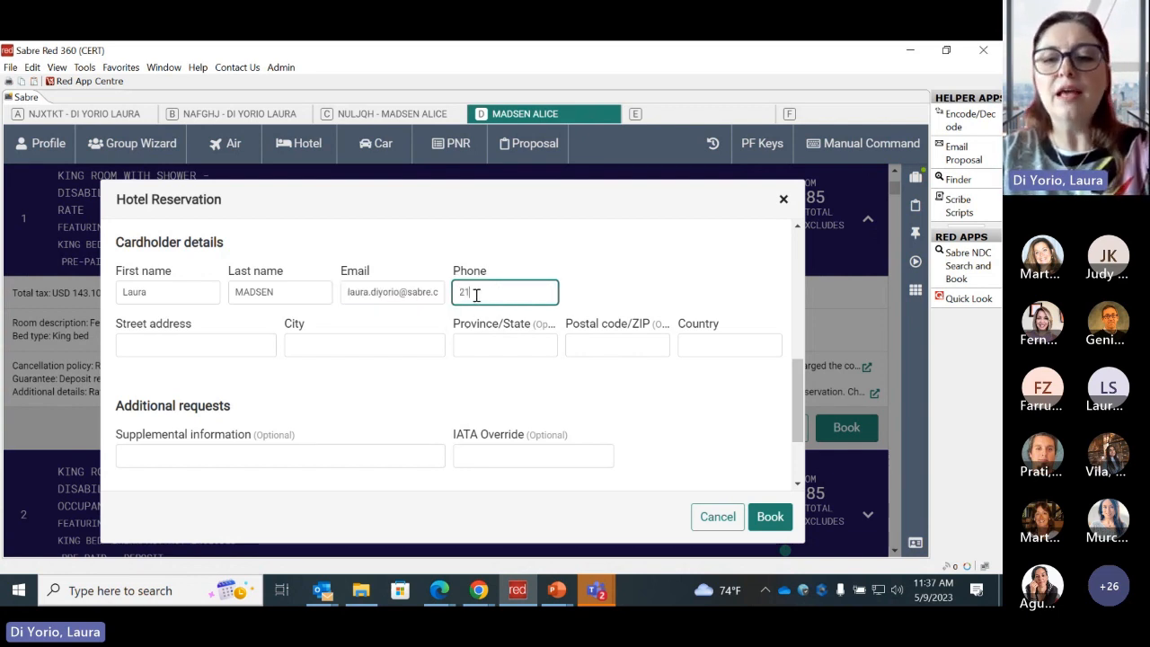
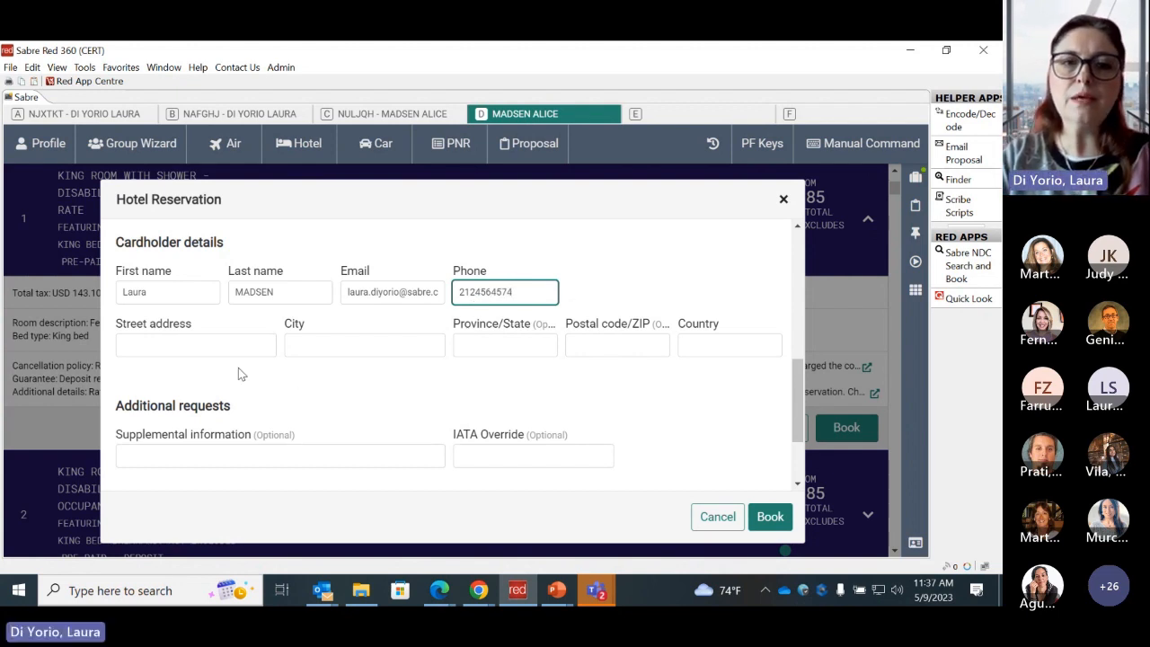
- Fill in the cardholder's street address, city and state, and set the country to US - United States
click(216, 349)
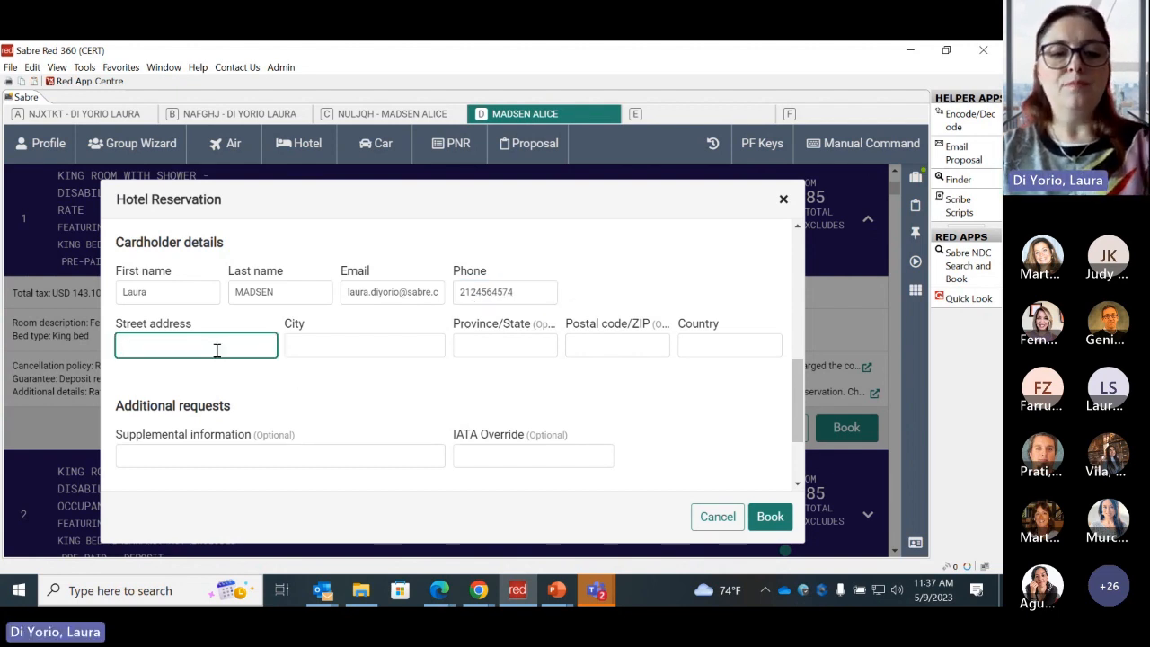
text(123 sunny street)
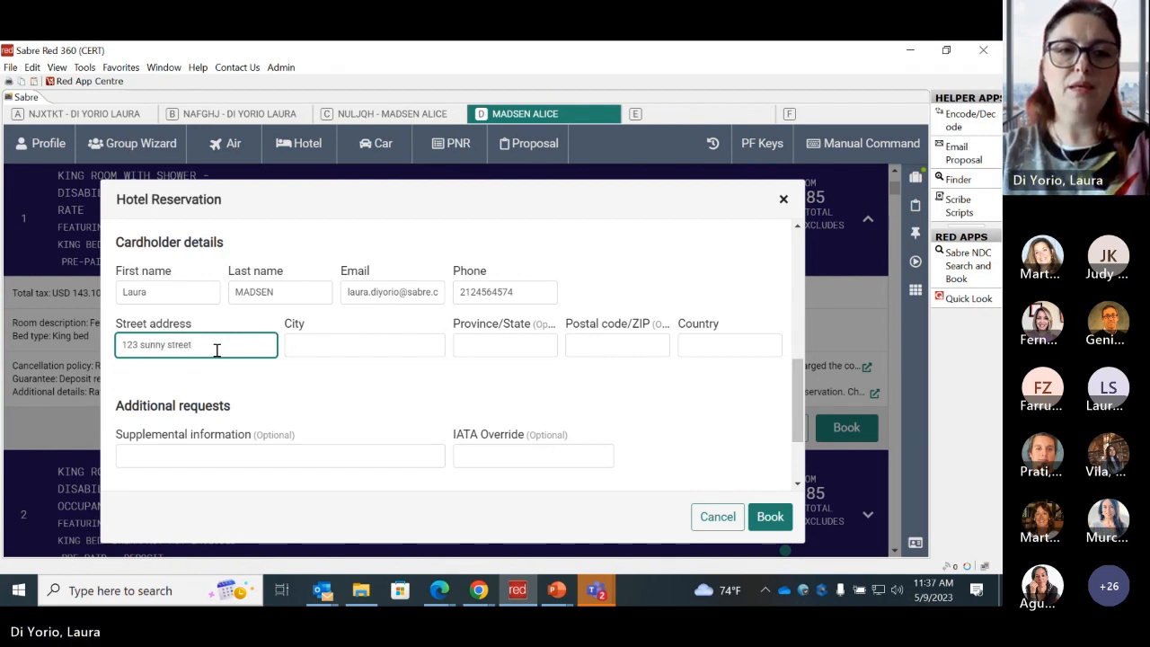
click(308, 346)
text(dallas)
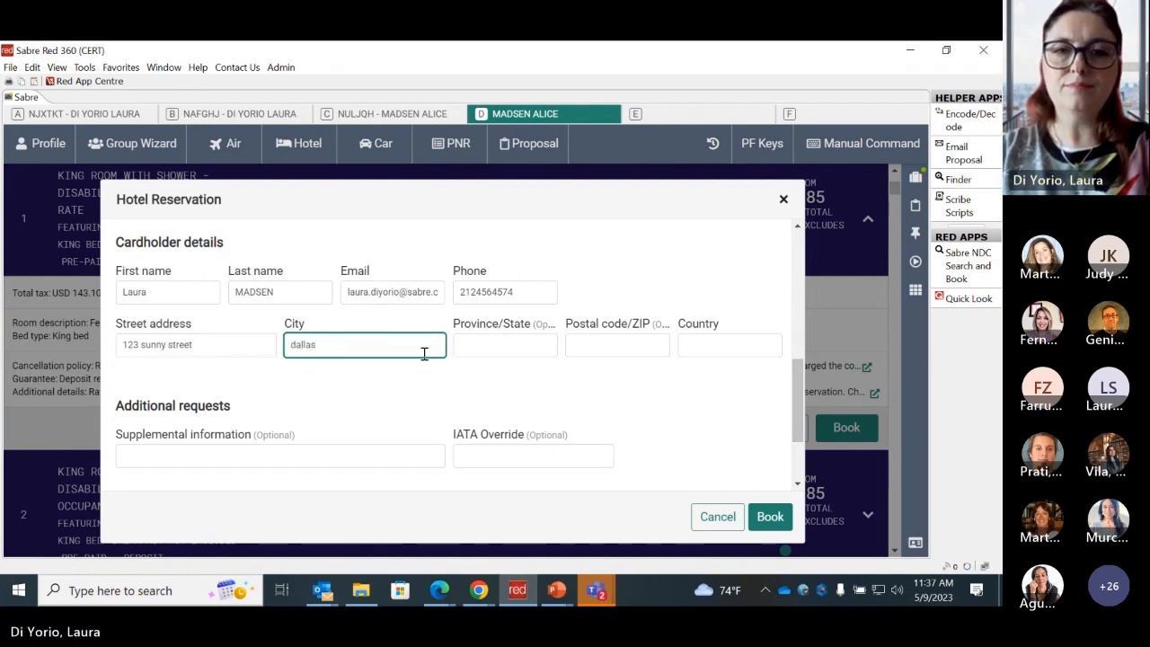
click(544, 343)
text(tx)
click(744, 345)
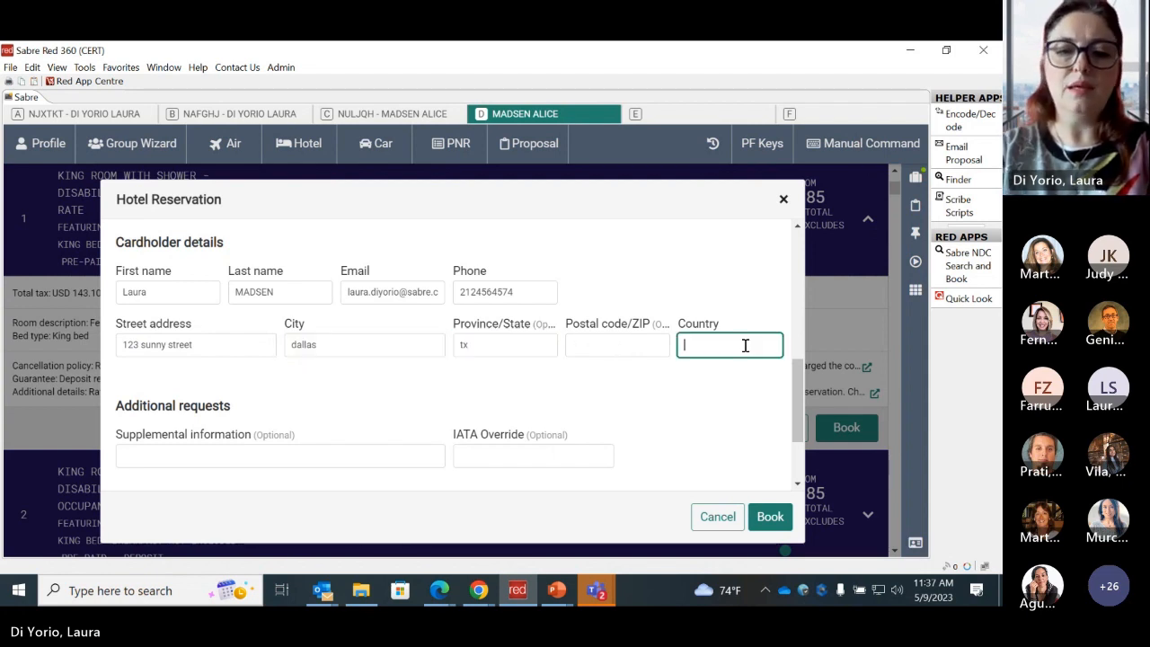
text(us)
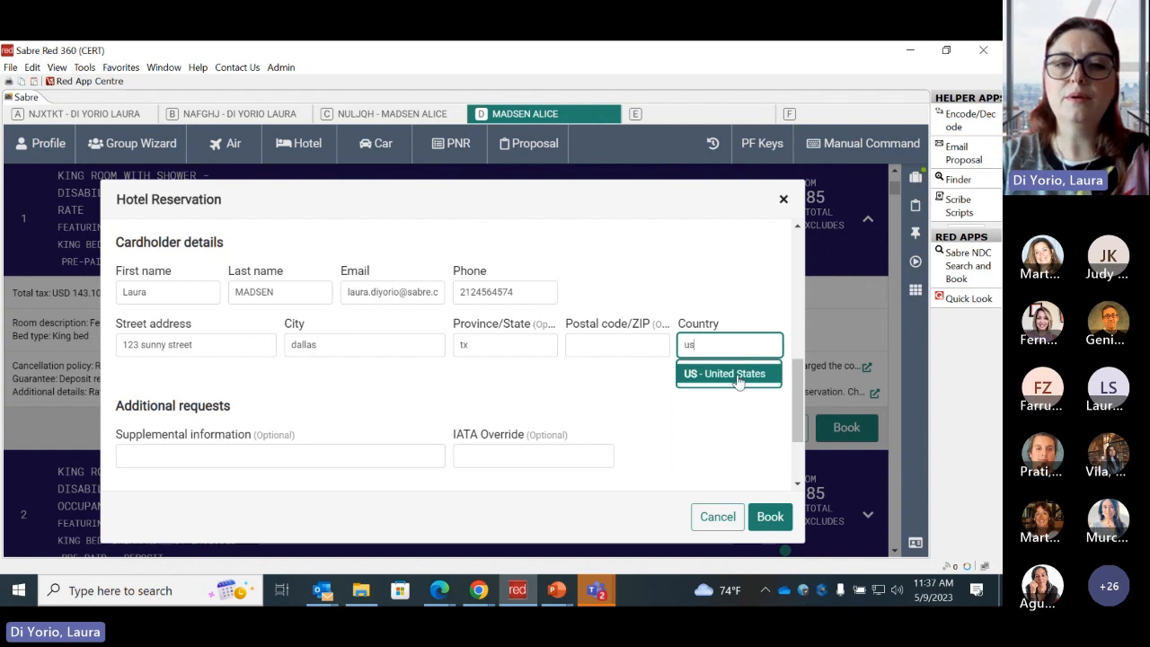
click(737, 374)
- Examine the optional supplemental information field and the arrival and departure flight fields of the hotel reservation
drag(795, 387, 793, 428)
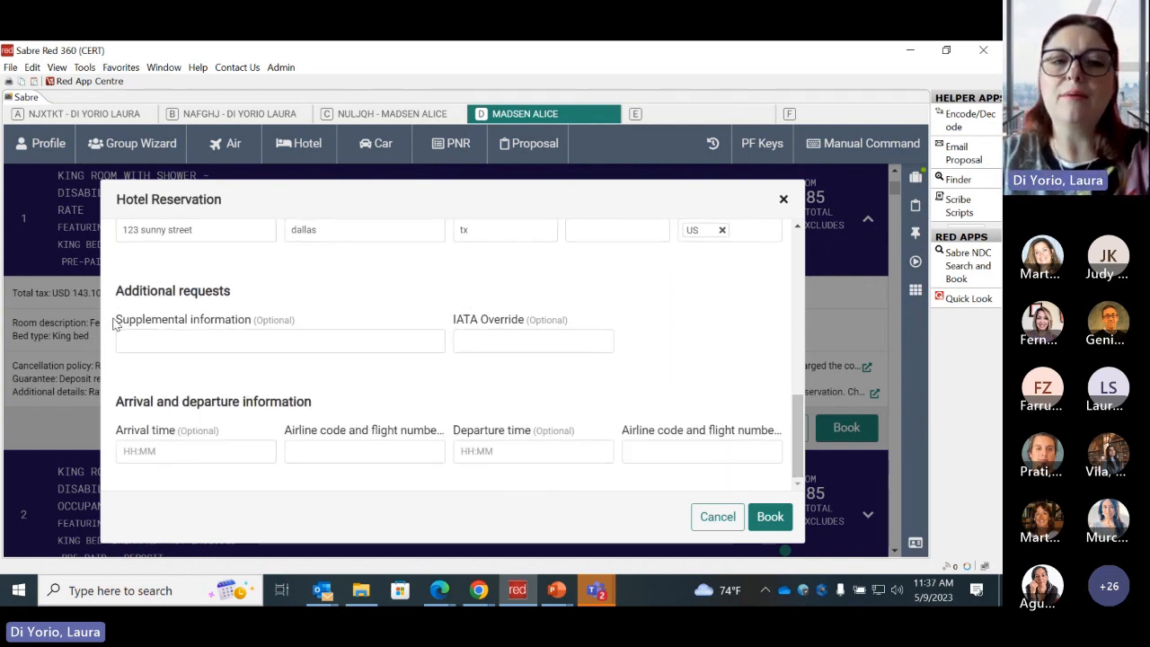
drag(115, 321, 348, 325)
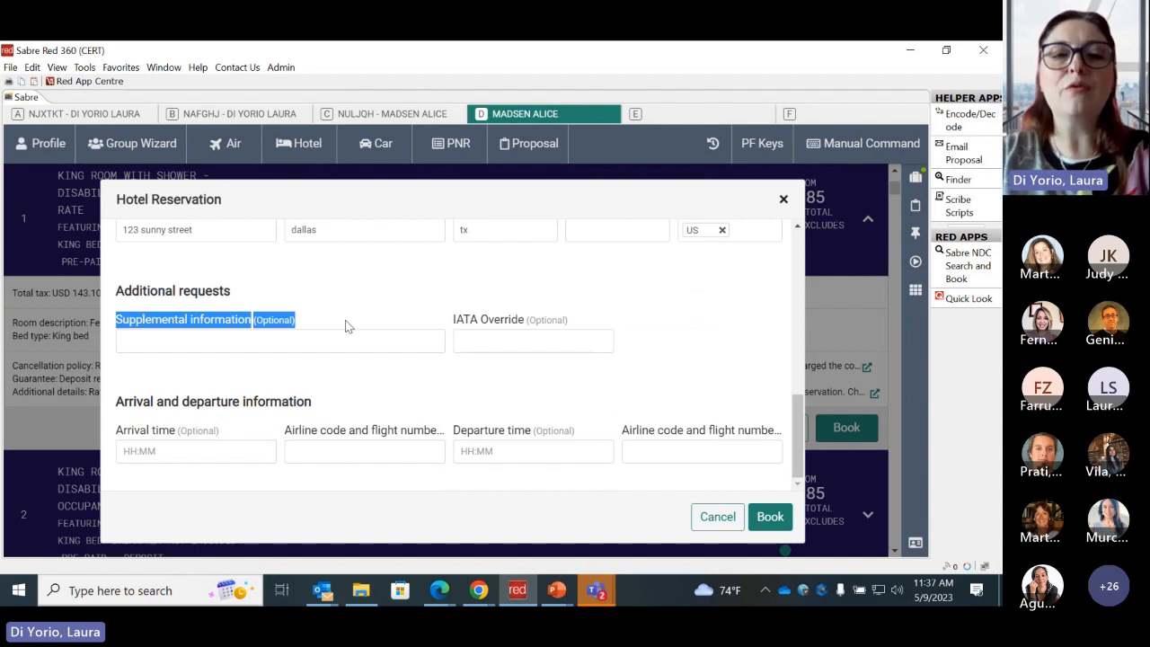
click(348, 327)
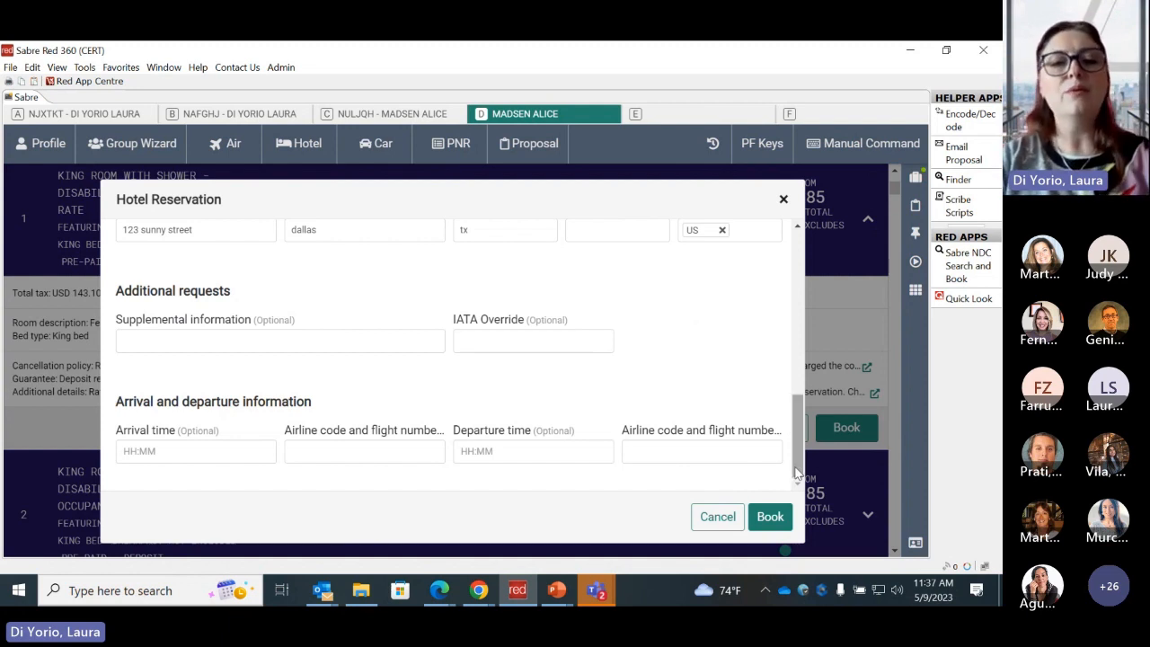
drag(115, 400, 321, 409)
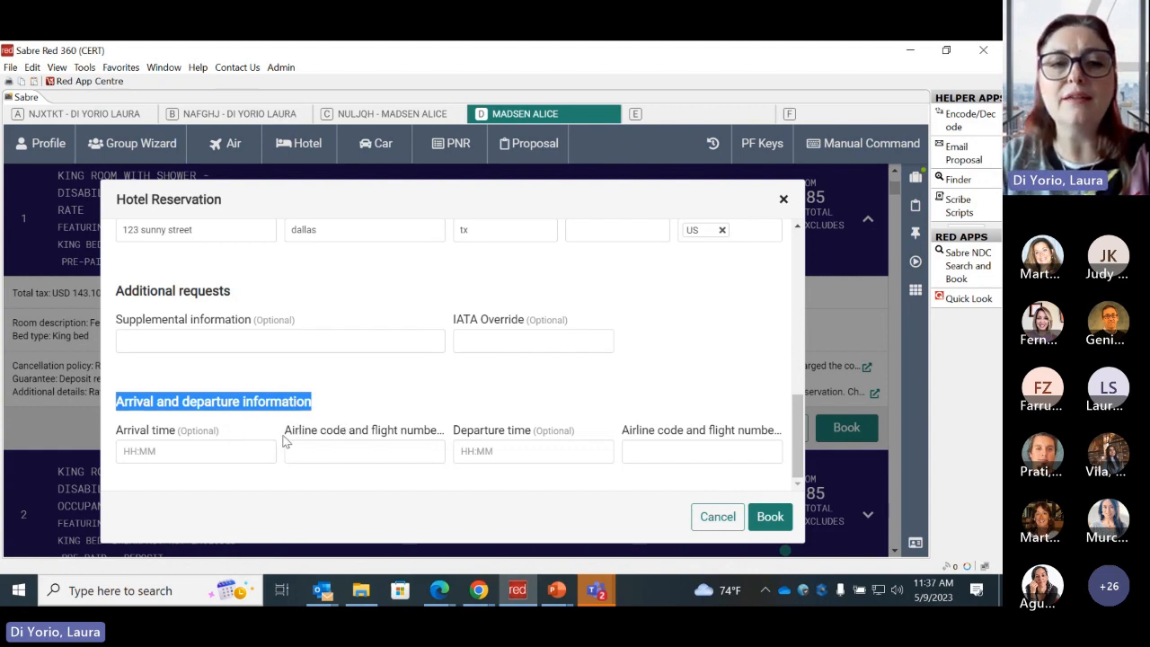
drag(284, 436, 446, 440)
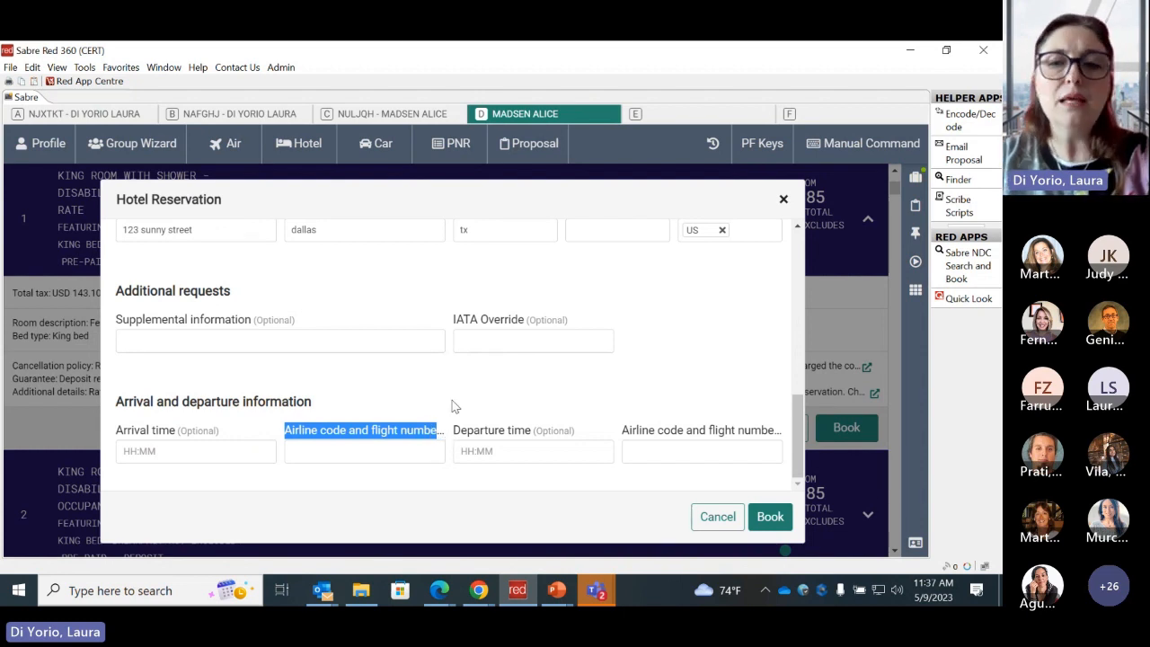
click(619, 431)
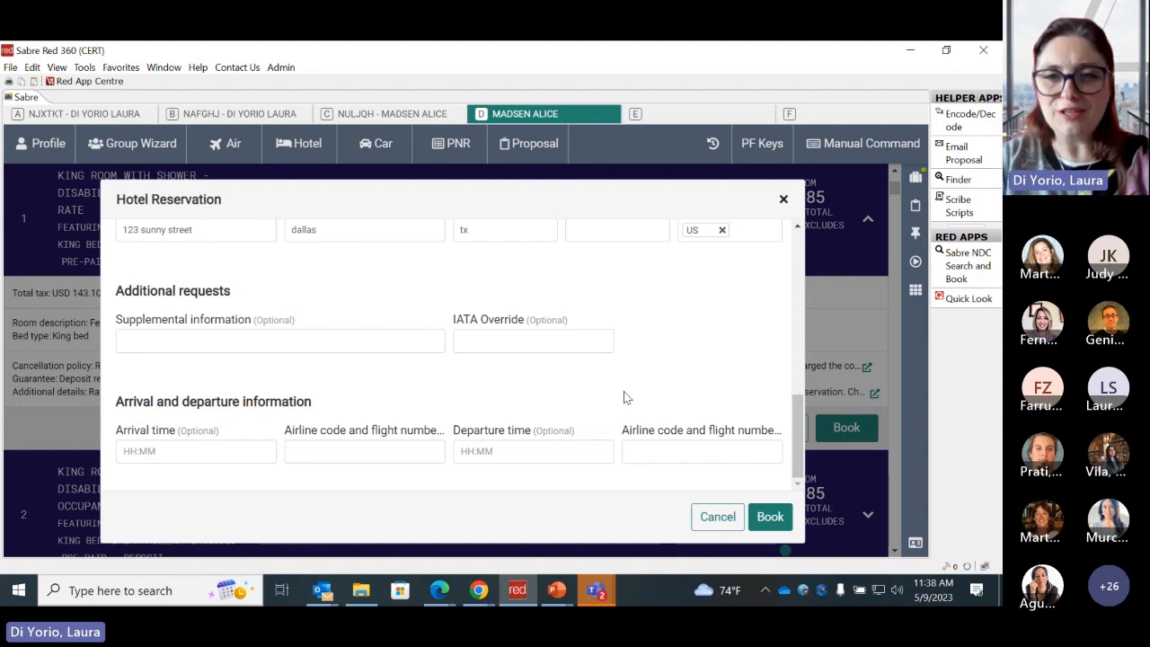
- Book the Miami Regency room and check the status code on the hotel reservation confirmation
click(770, 518)
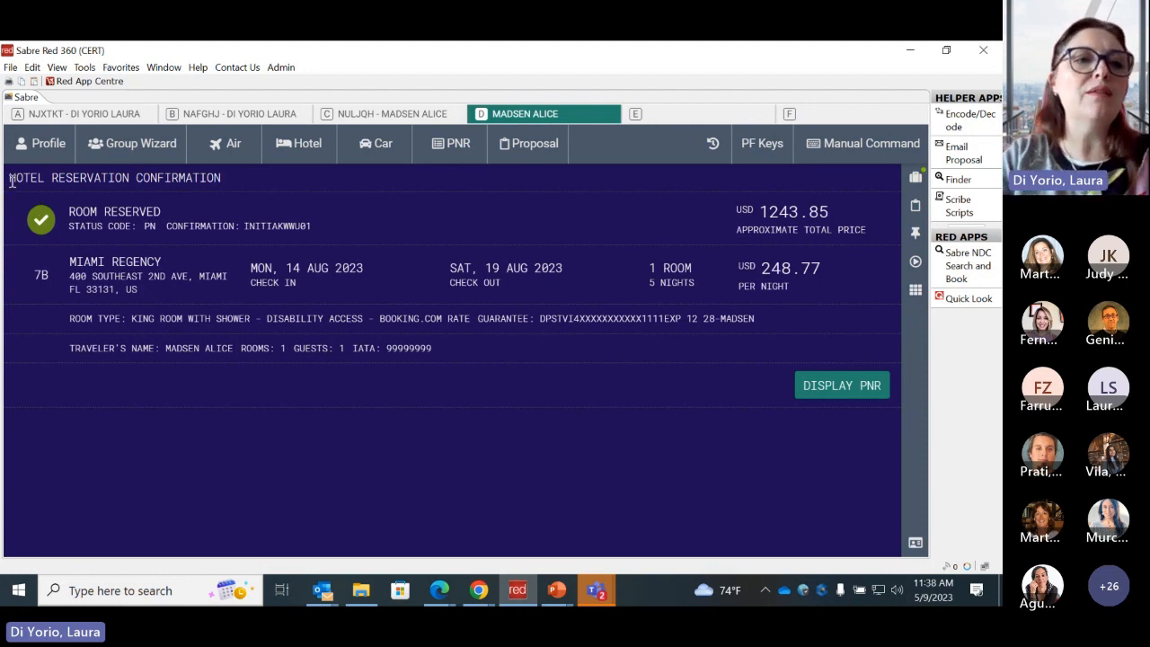
drag(9, 178, 239, 178)
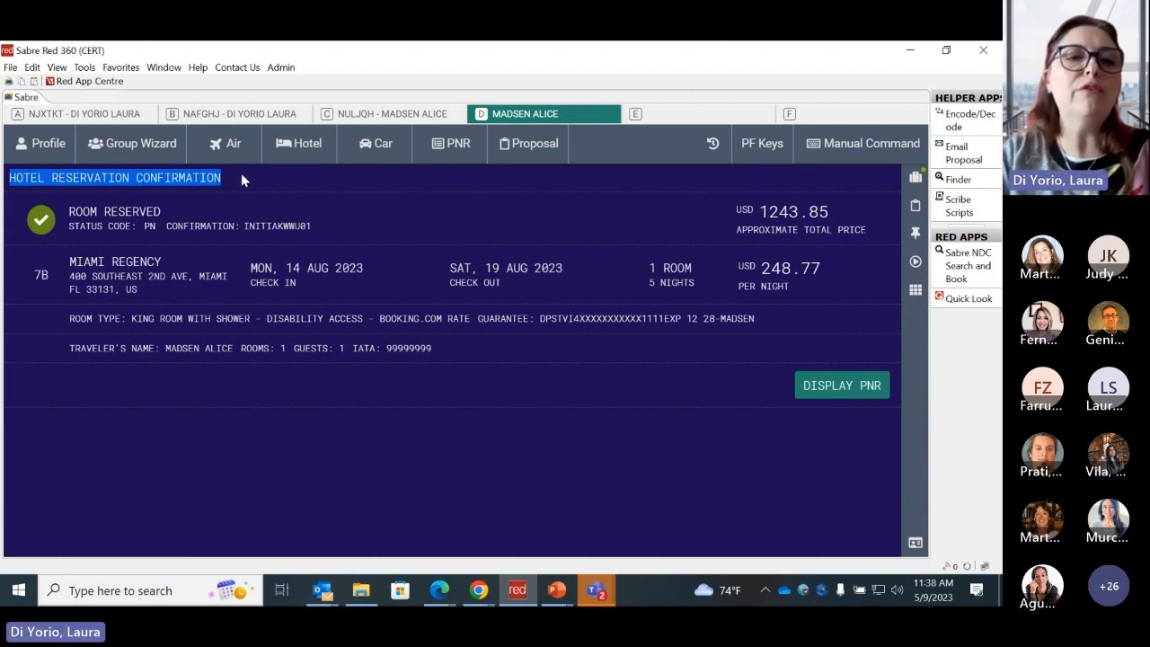
click(143, 230)
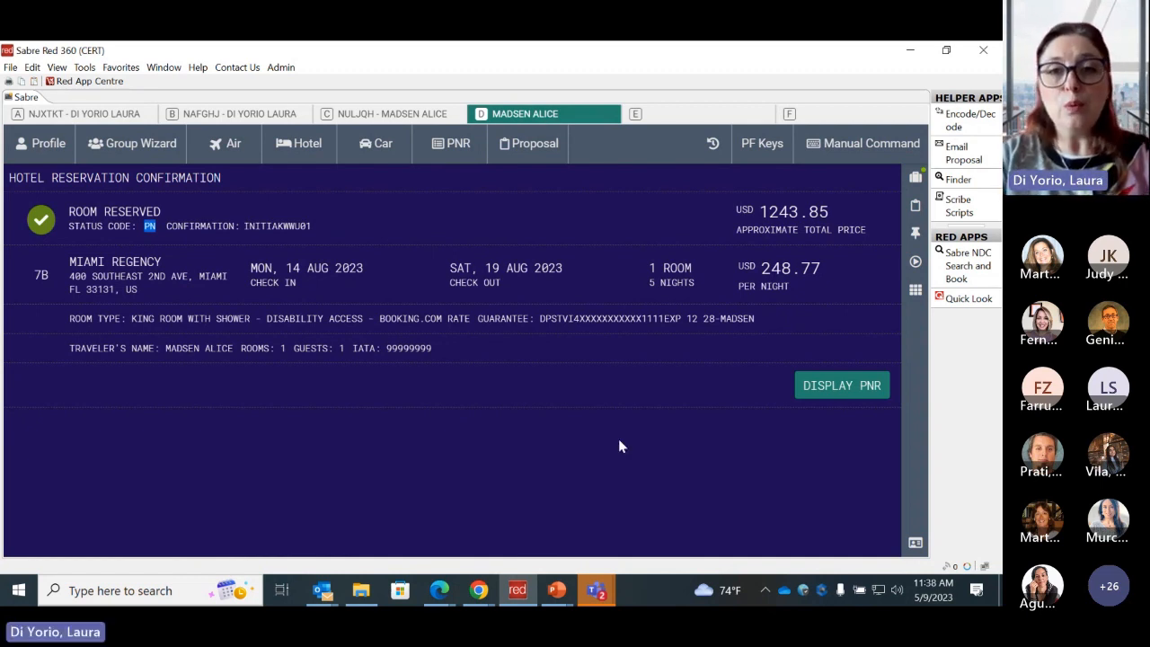
- Display the PNR itinerary, check the hotel segment's status and expand the Miami Regency segment to review its details
click(832, 388)
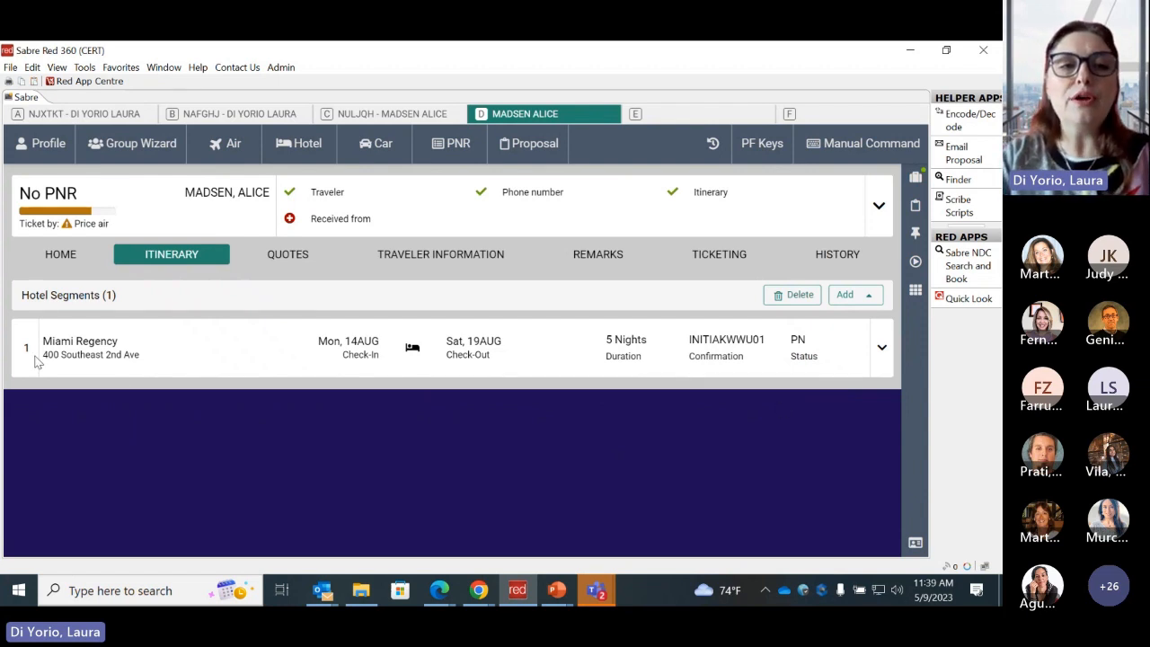
triple_click(24, 294)
mouse_move(25, 294)
mouse_down()
mouse_move(109, 301)
mouse_move(29, 300)
mouse_up()
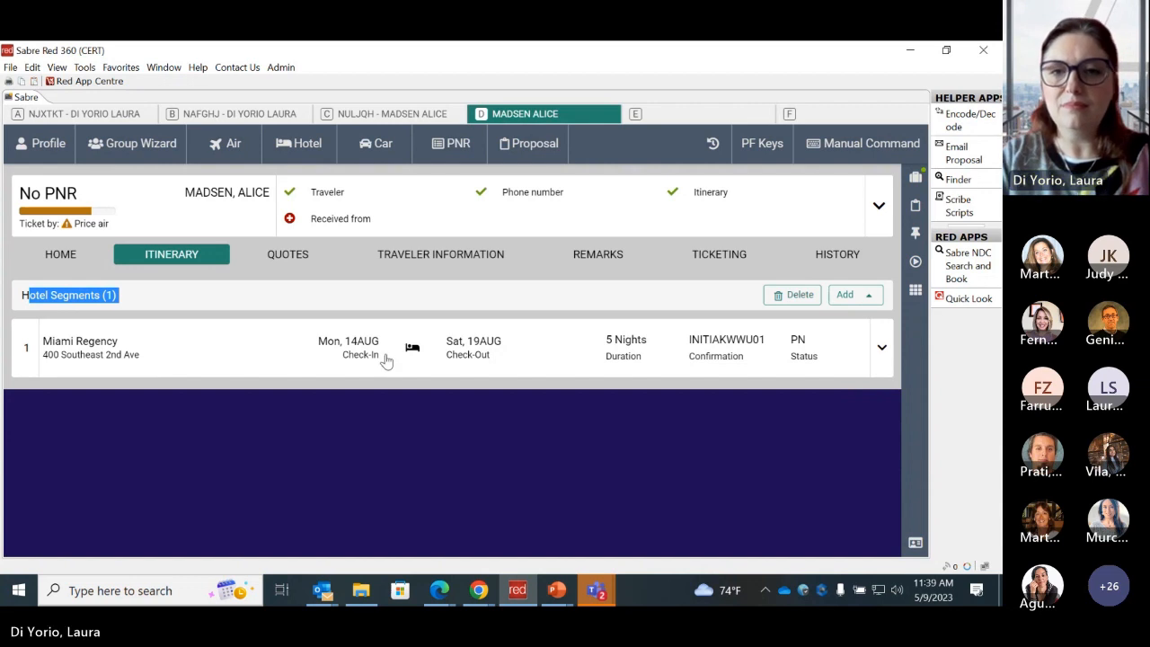
drag(787, 341, 831, 362)
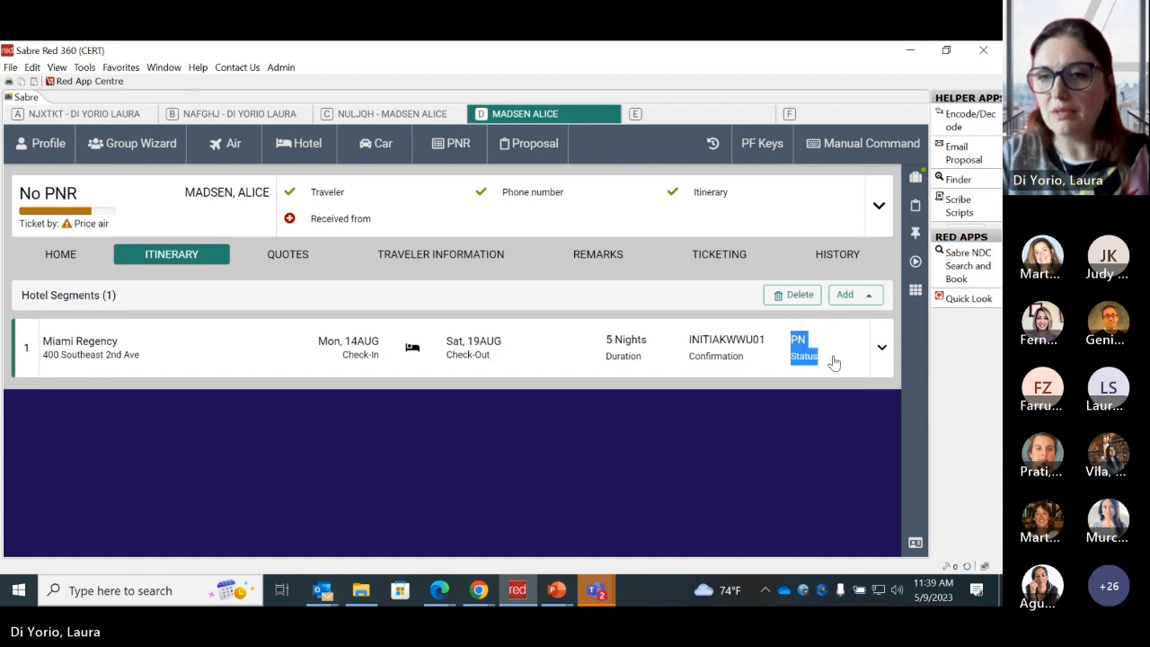
click(882, 349)
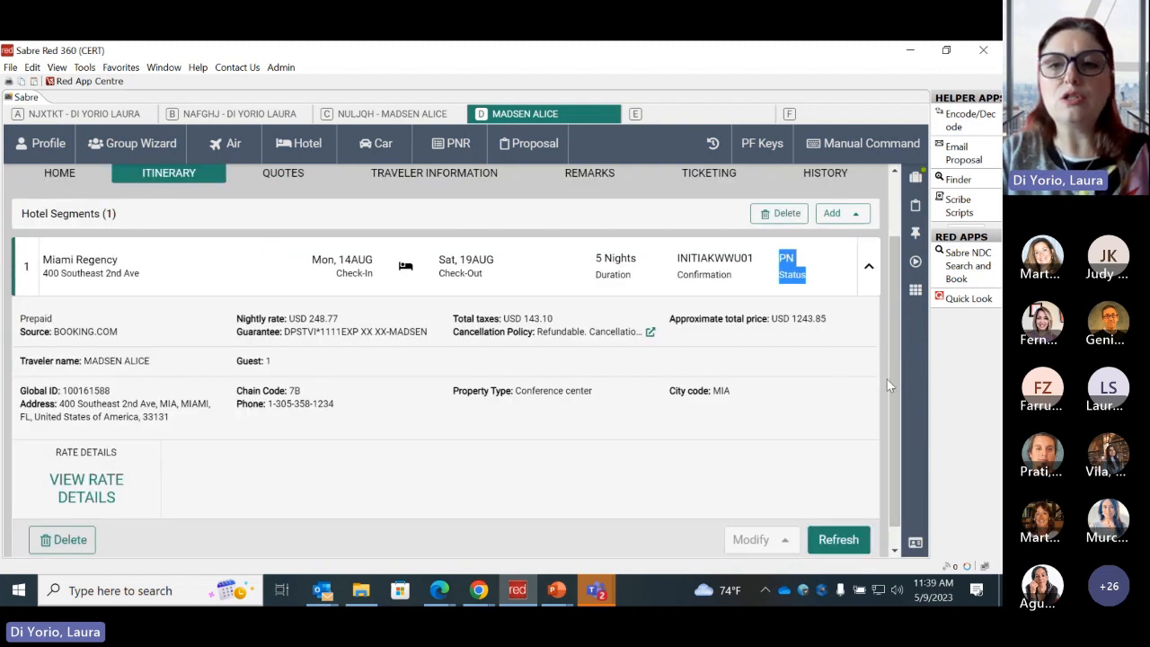
drag(892, 381, 893, 404)
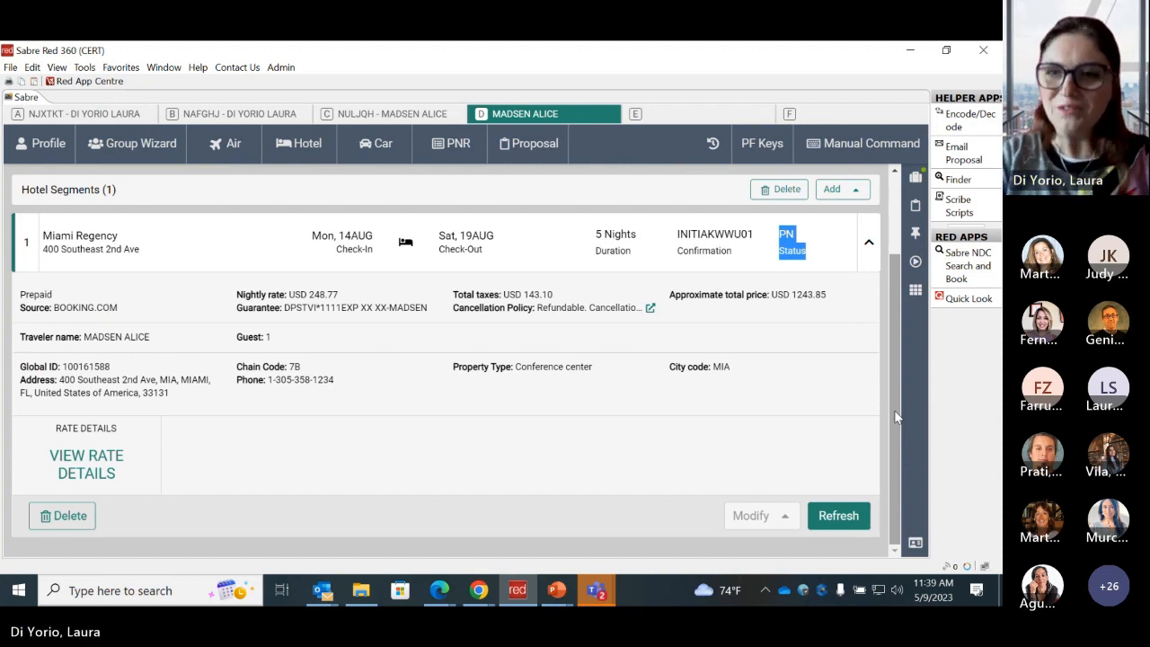
drag(895, 410, 878, 286)
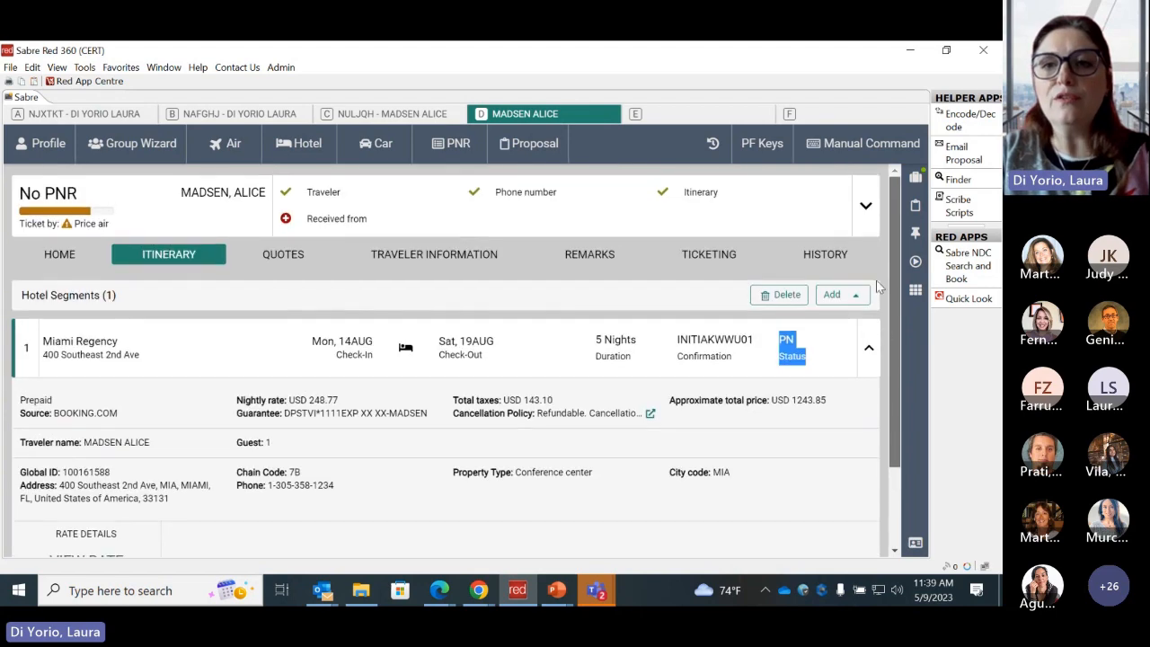
- Display the whole PNR with the manual command *A and examine the hotel segment and its chain code
click(855, 150)
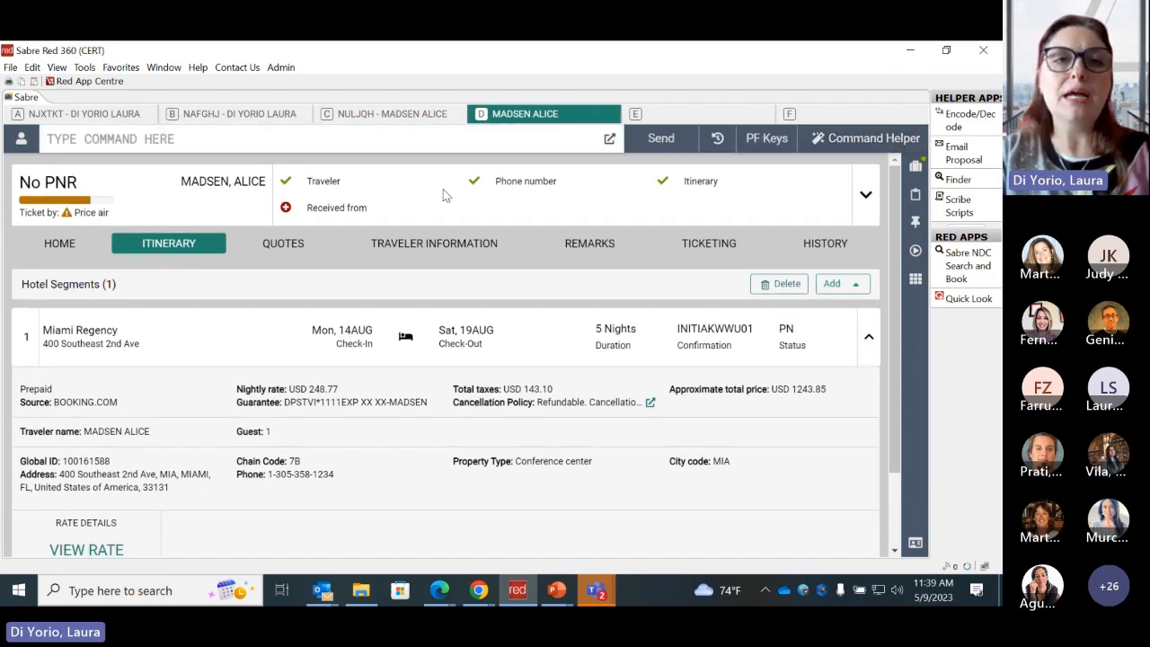
click(356, 141)
text(*A)
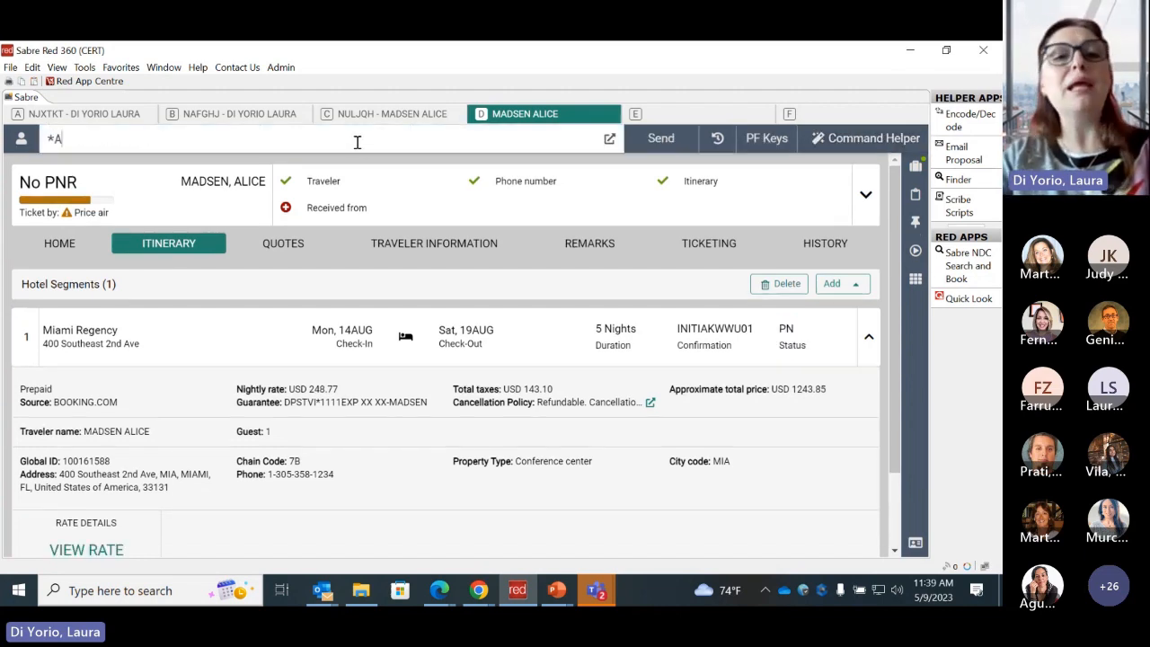
key(Return)
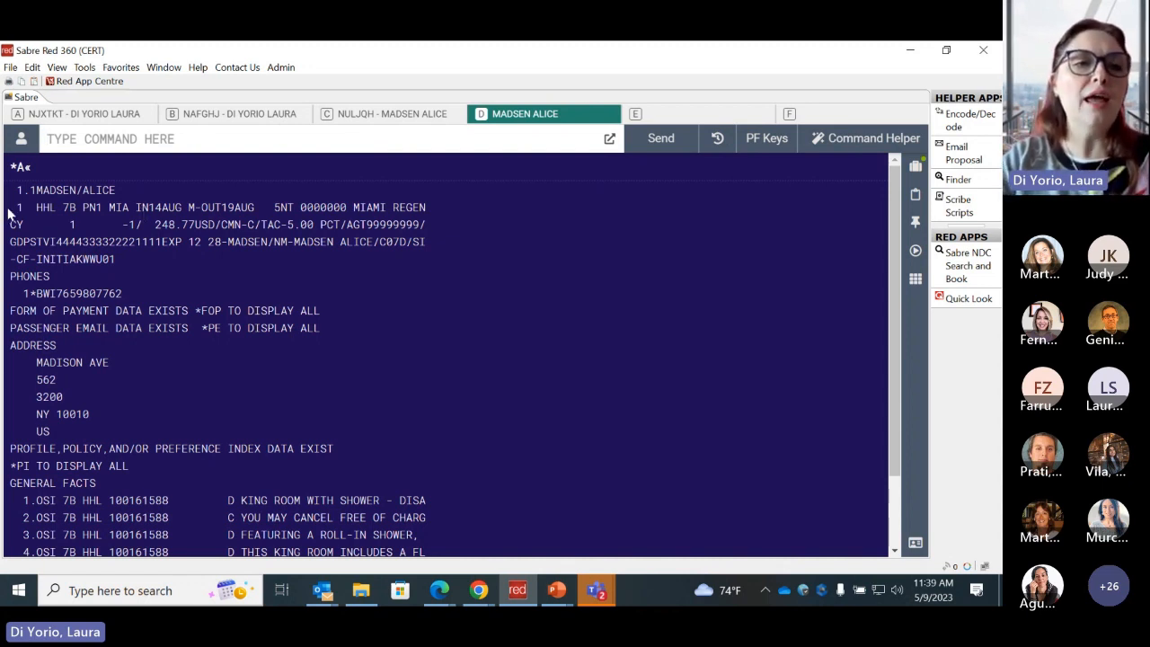
drag(11, 208, 226, 270)
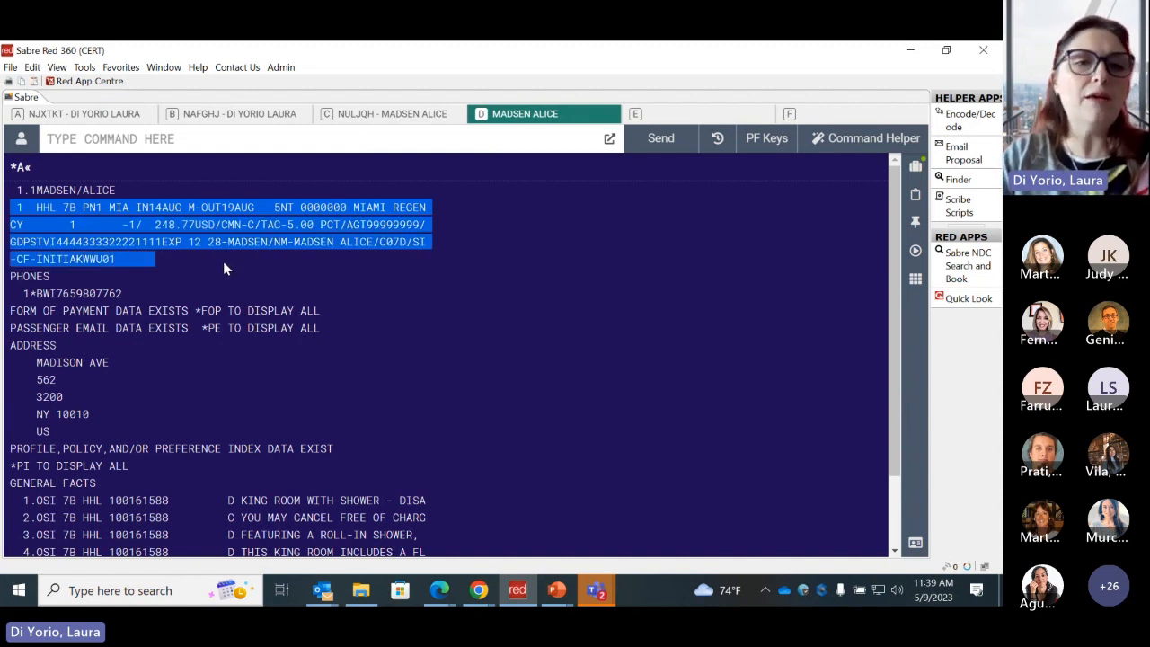
click(222, 262)
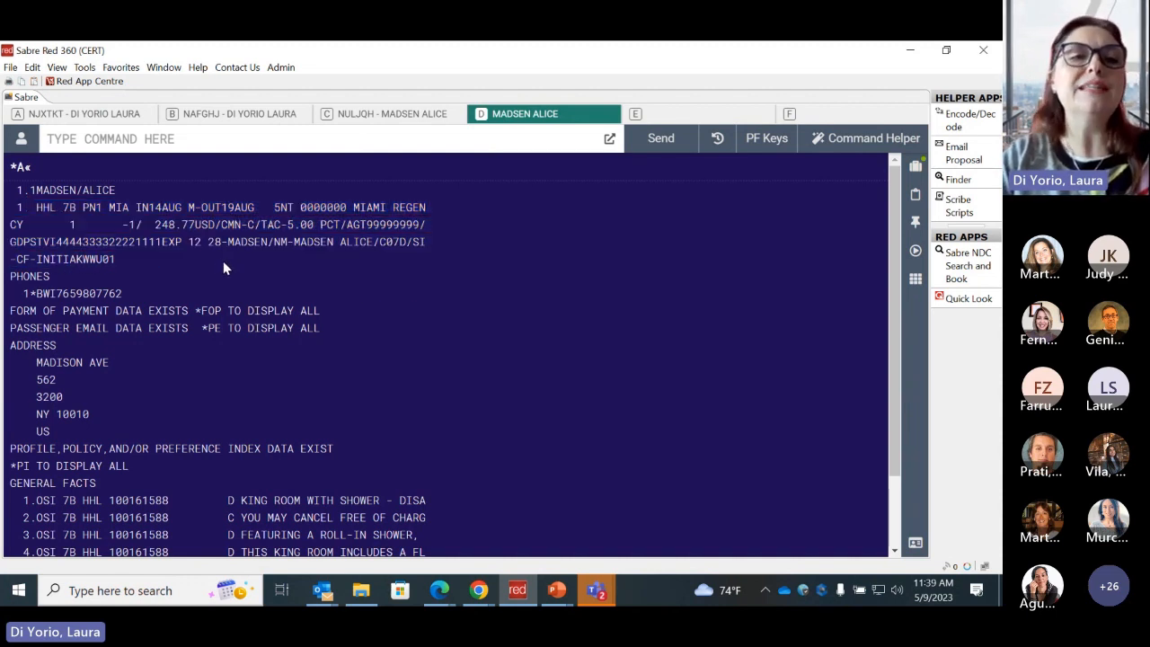
drag(58, 207, 76, 207)
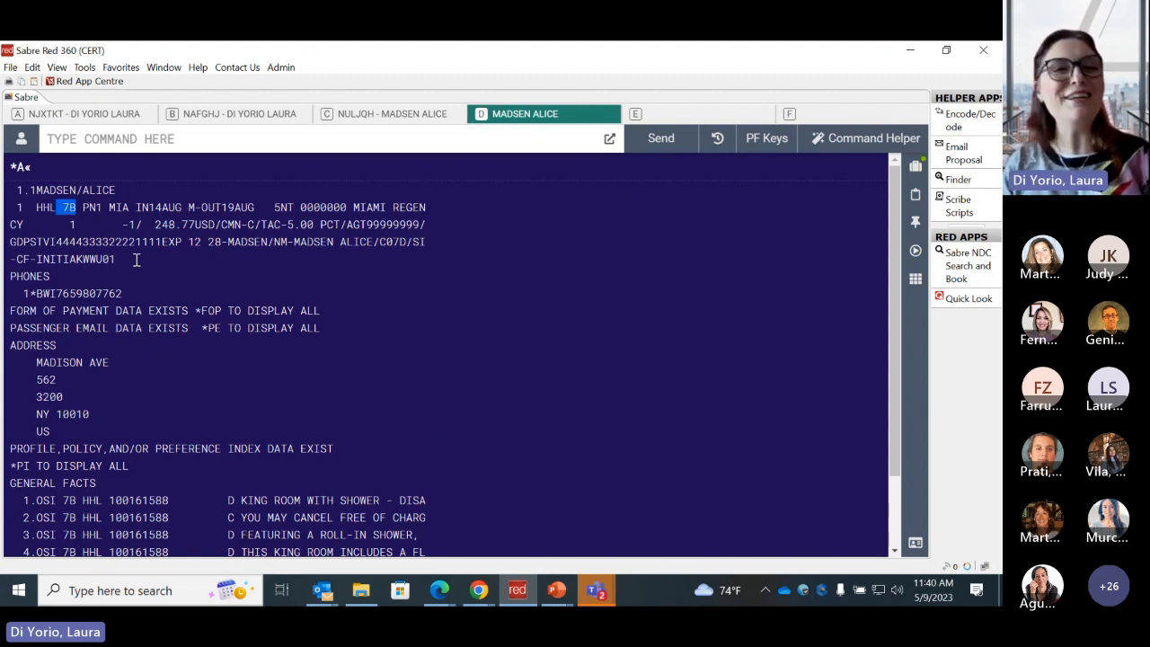
- Add the received-from name, ticketing arrangement 7TAW/ and agency phone number to the PNR, and save and redisplay it with ER in one combined entry
click(181, 274)
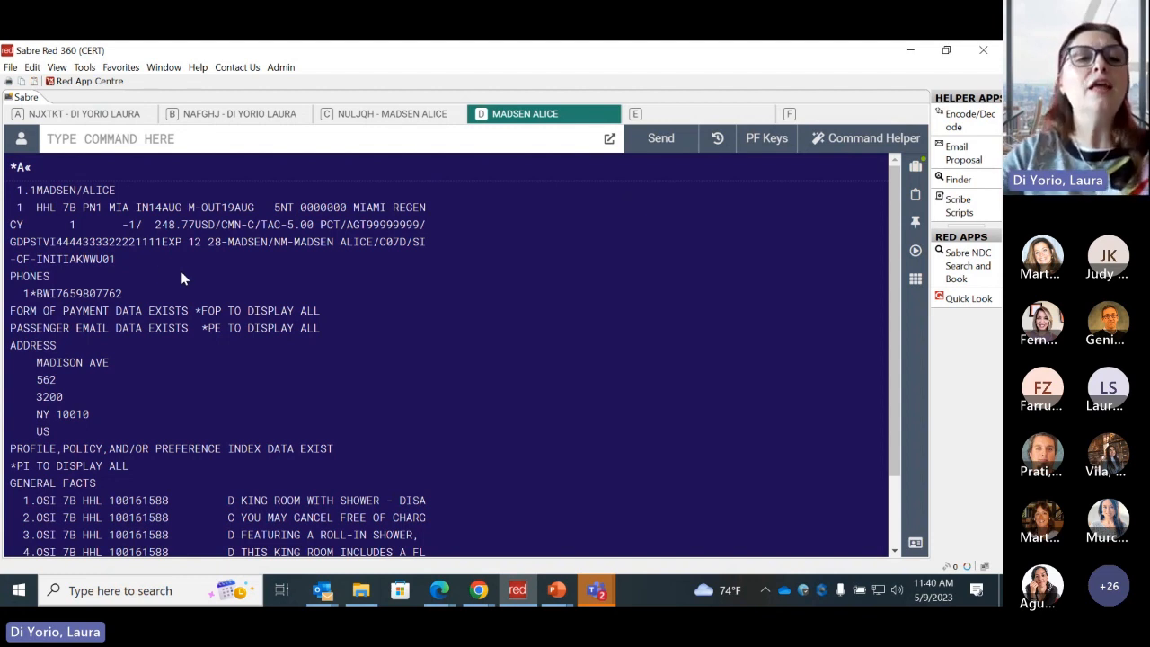
drag(81, 208, 109, 208)
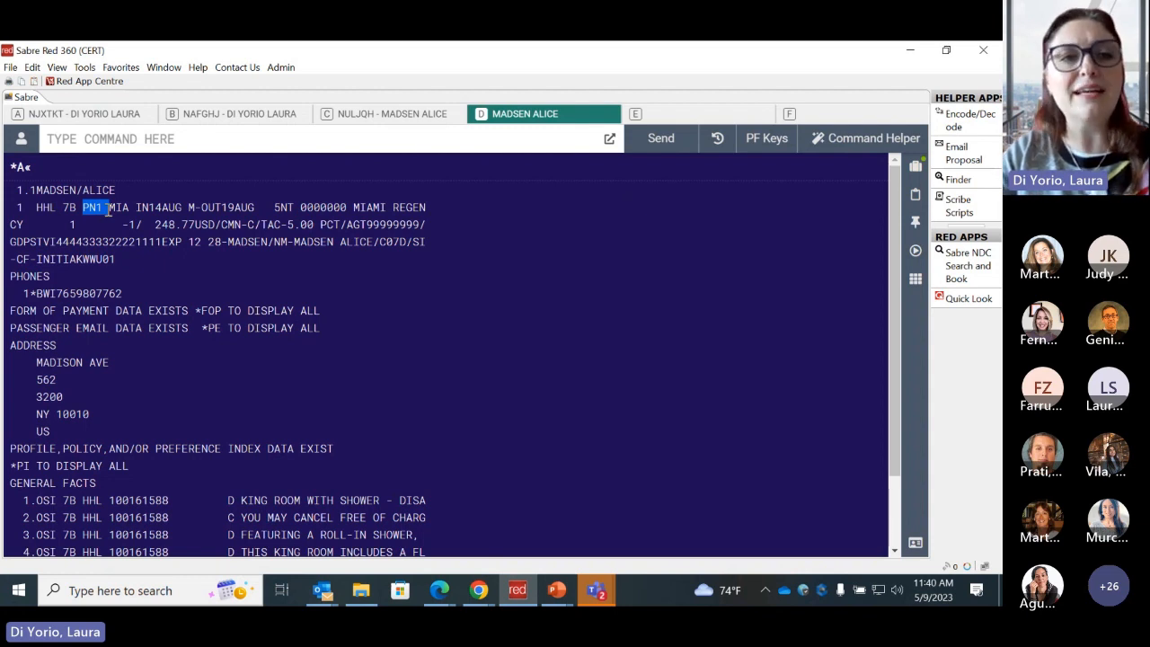
click(182, 145)
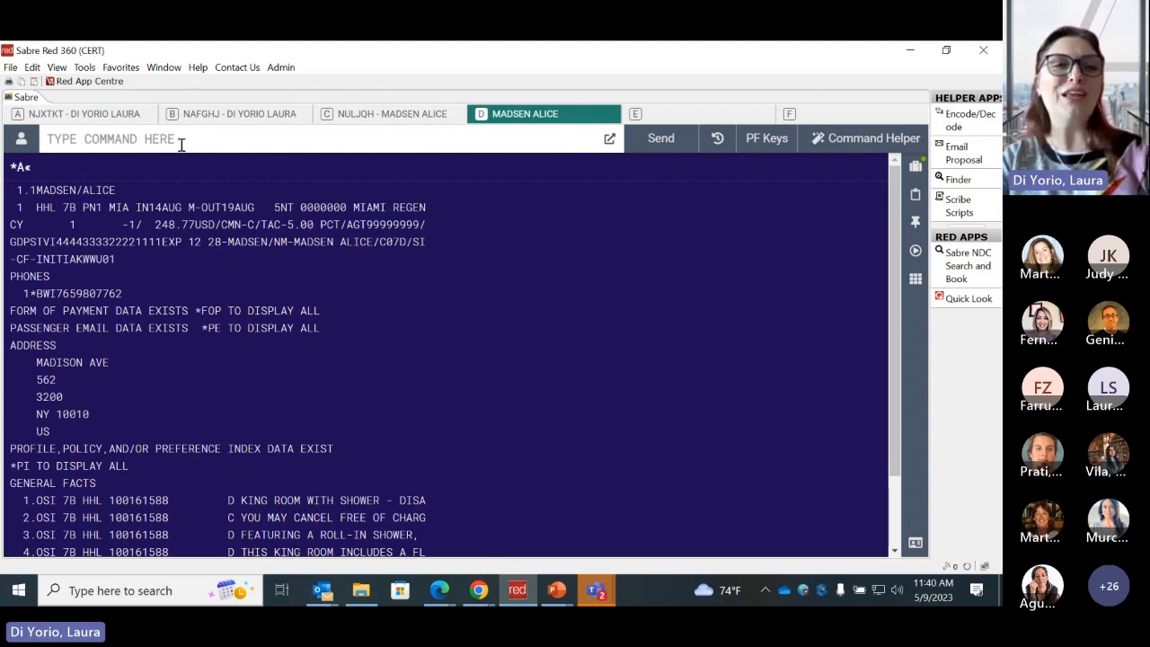
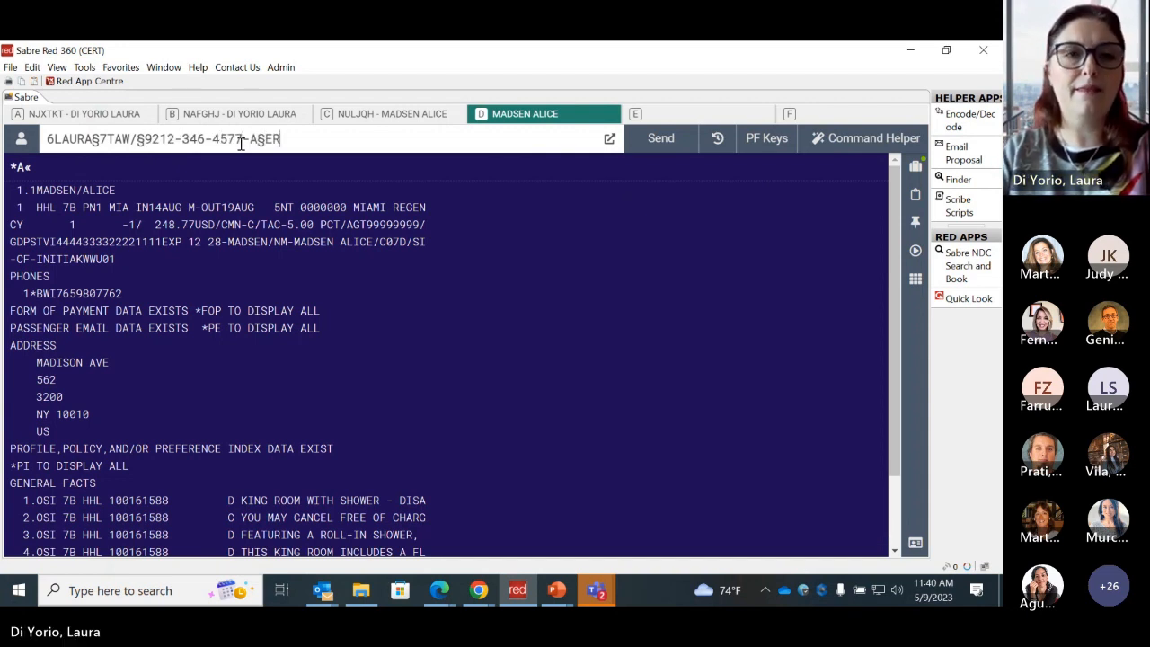
key(Return)
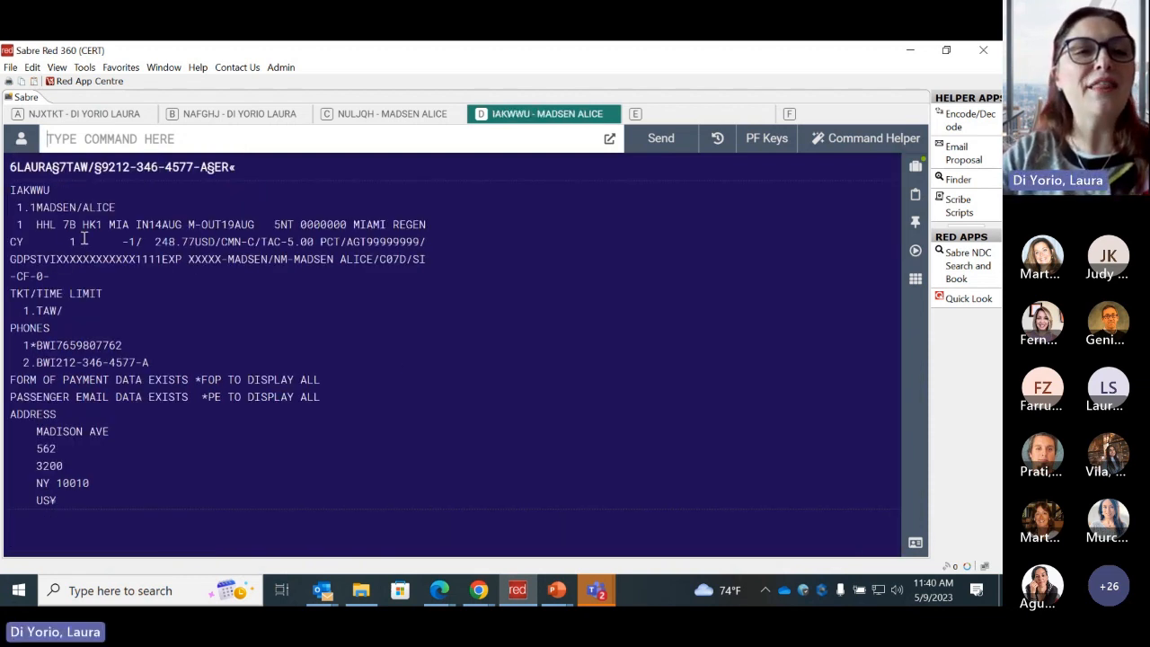
- Examine the Miami Regency segment's status code, the ER part of the sent entry and the segment's chain code in the saved PNR
drag(82, 225, 103, 225)
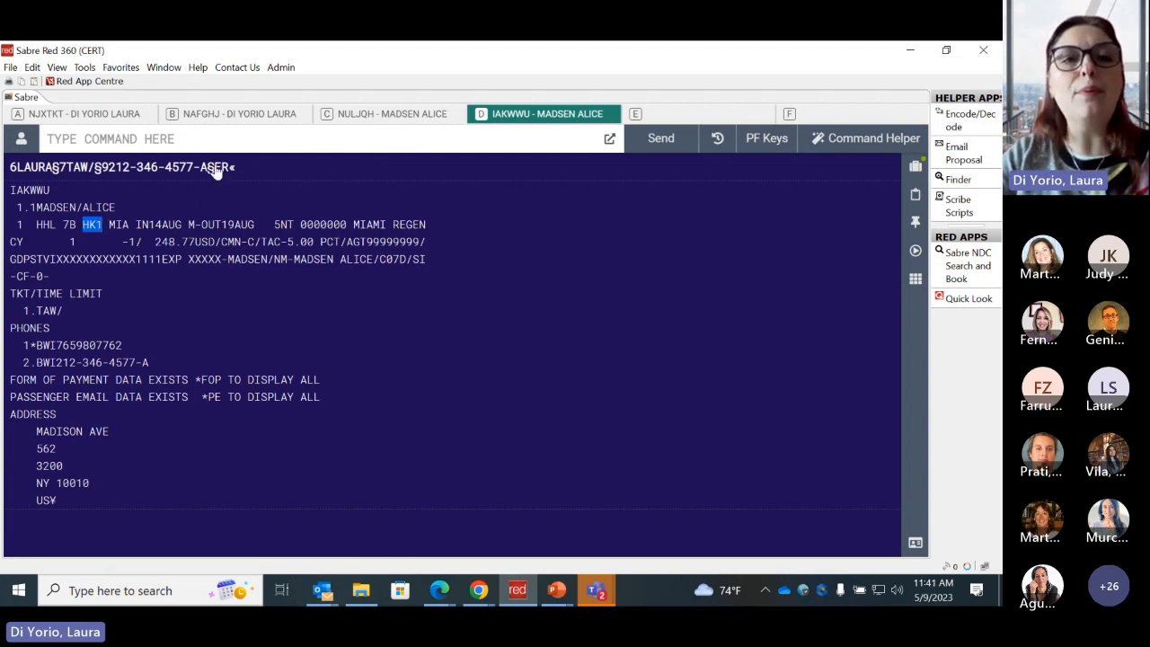
drag(214, 169, 228, 170)
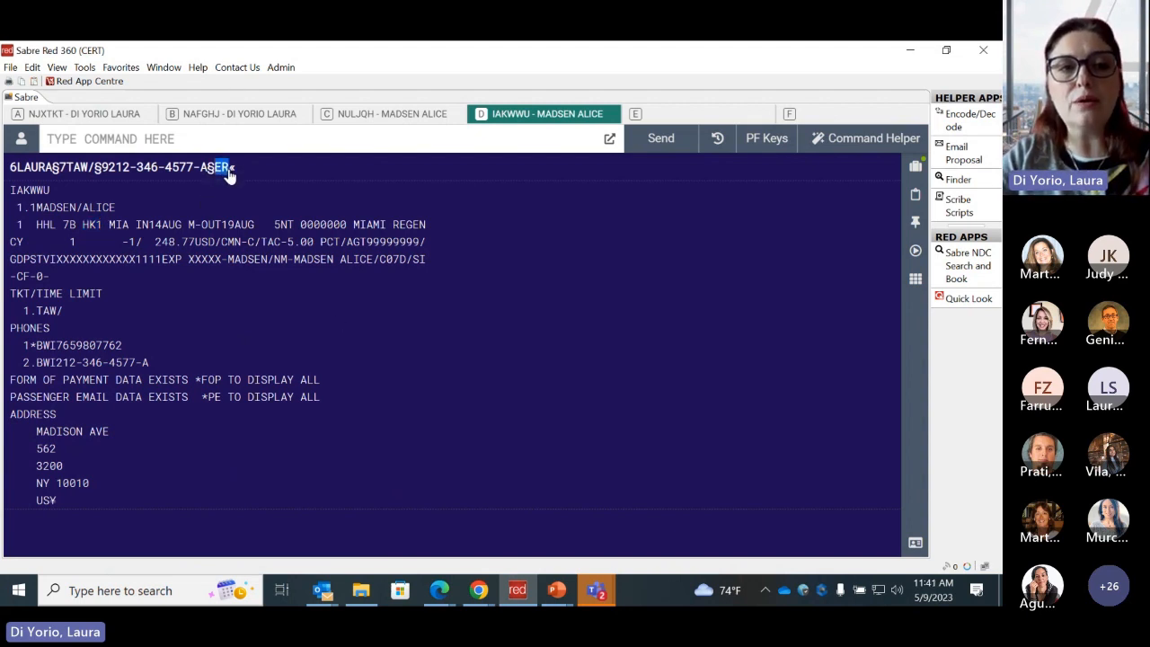
drag(82, 225, 102, 225)
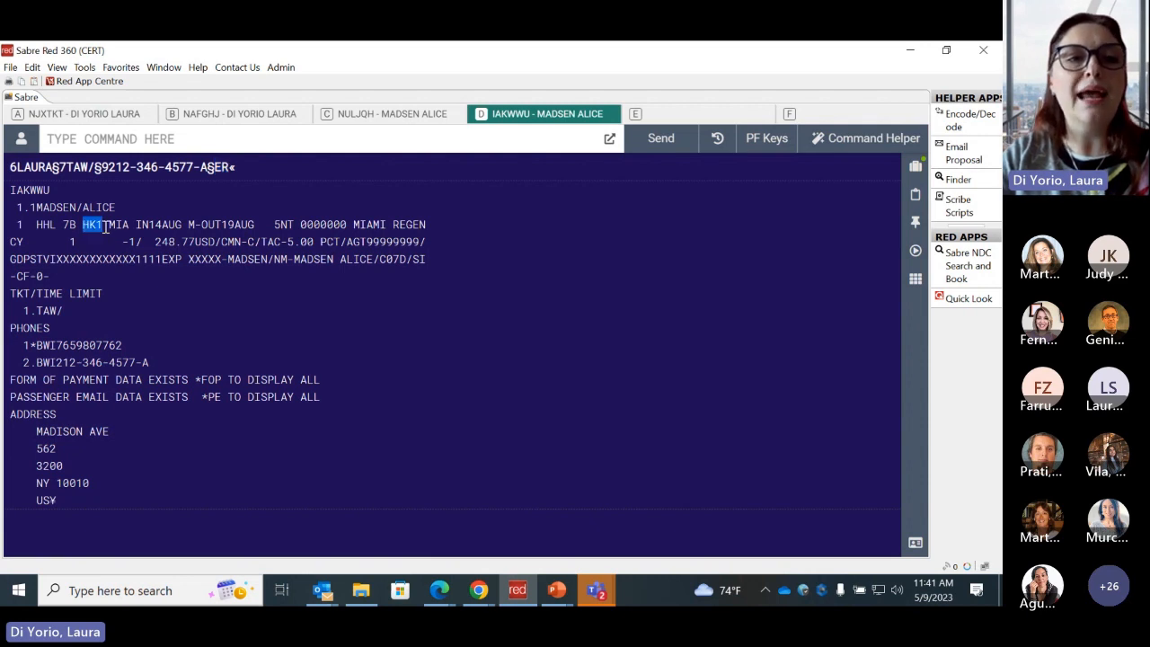
click(504, 285)
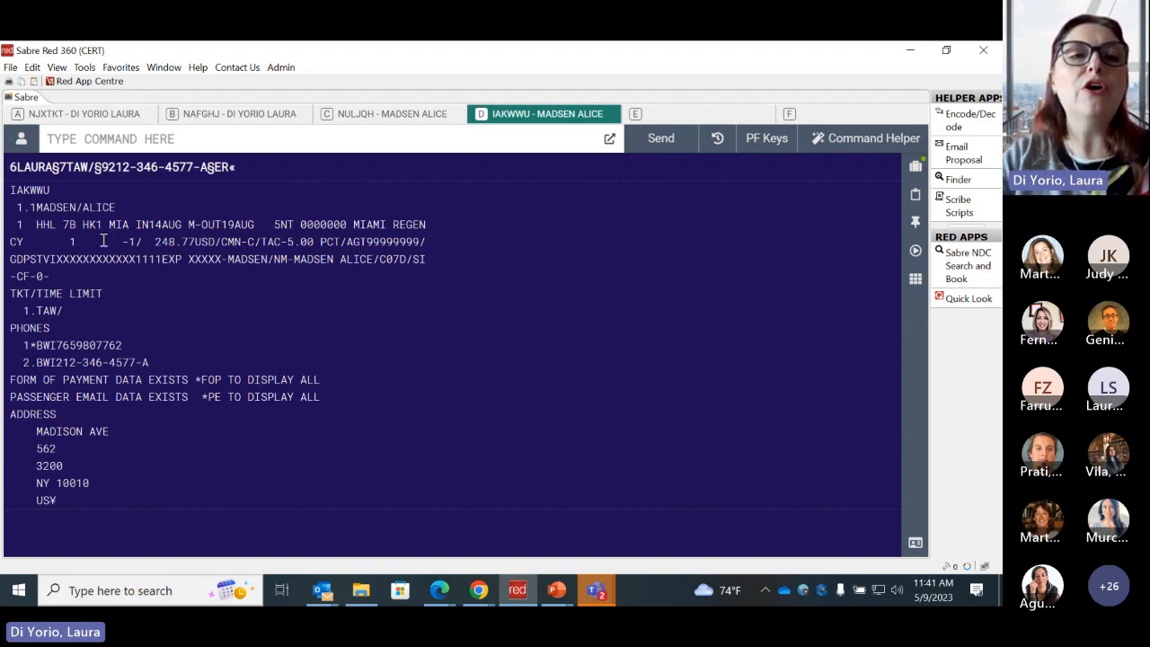
drag(57, 225, 82, 225)
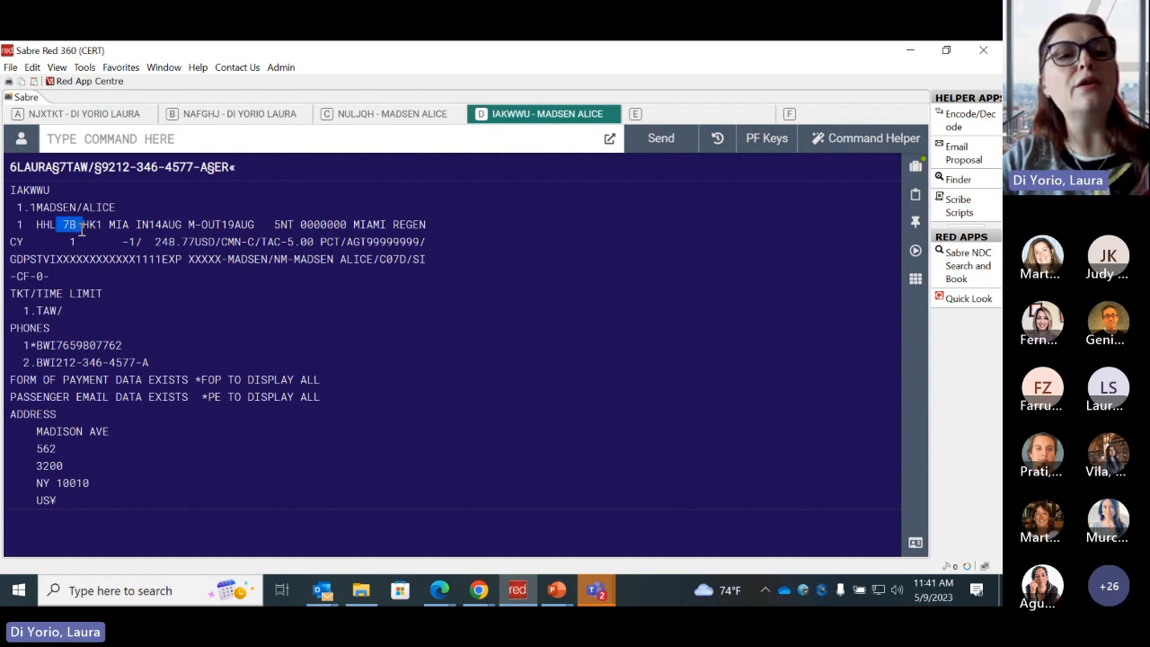
click(554, 337)
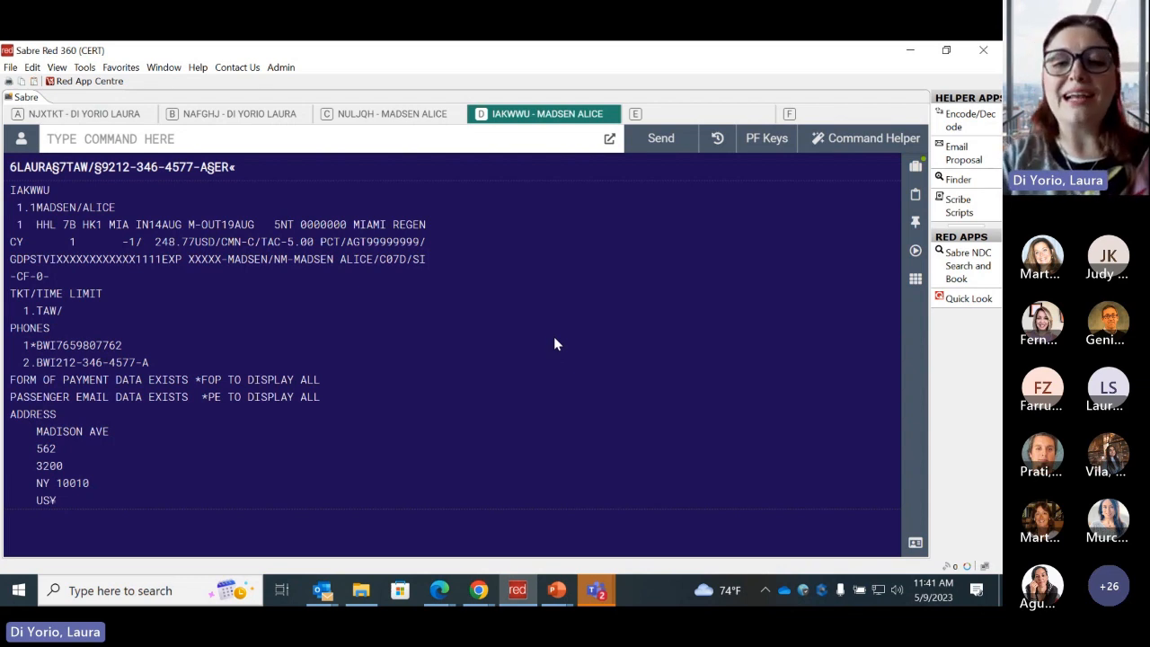
click(519, 590)
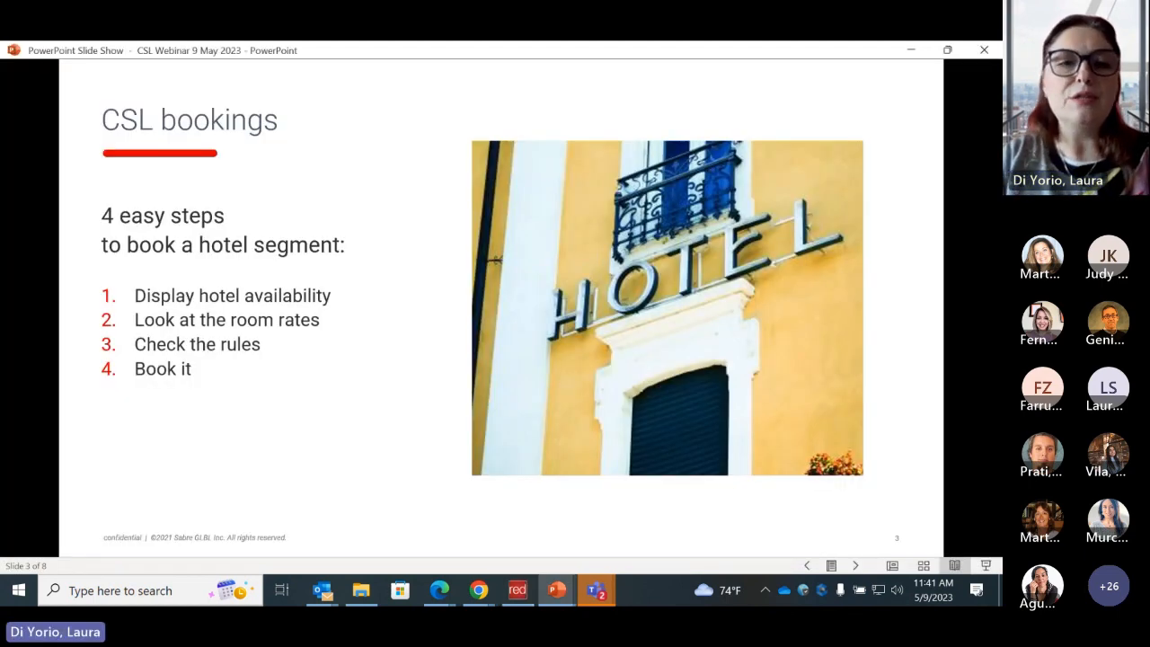
key(Right)
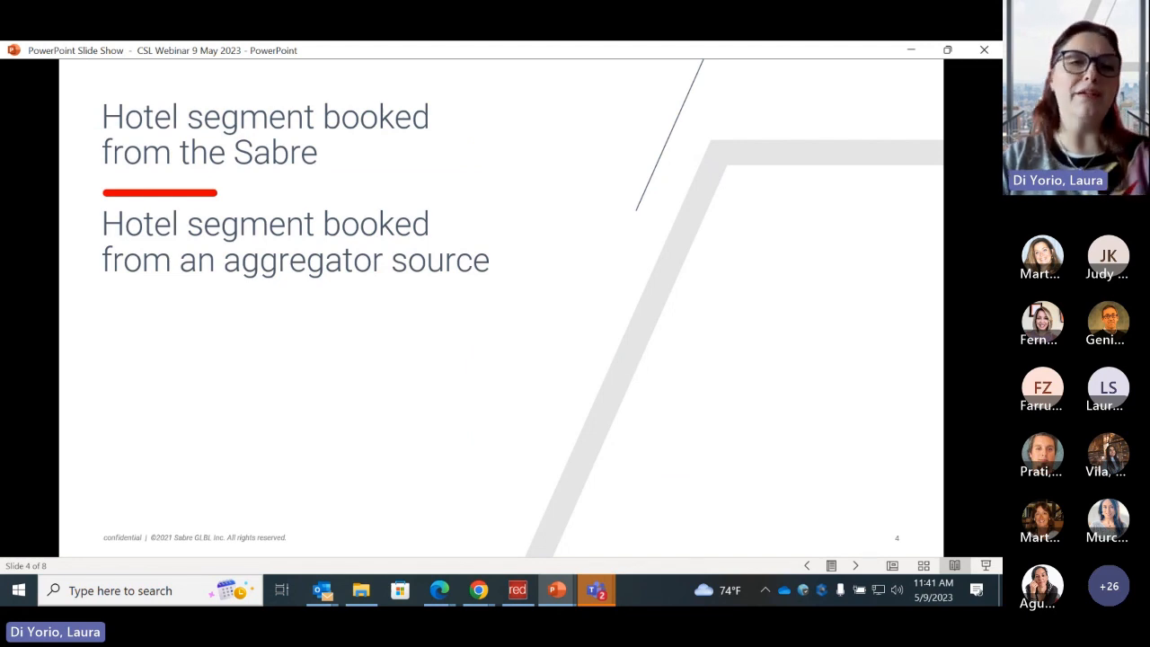
key(Right)
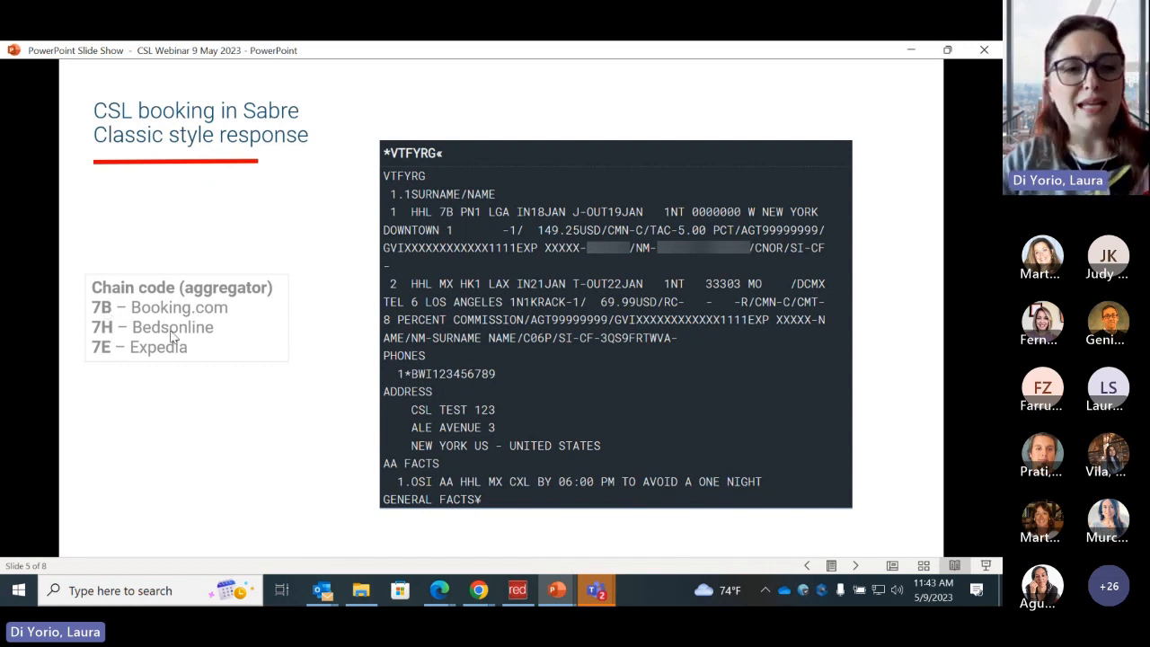
click(231, 388)
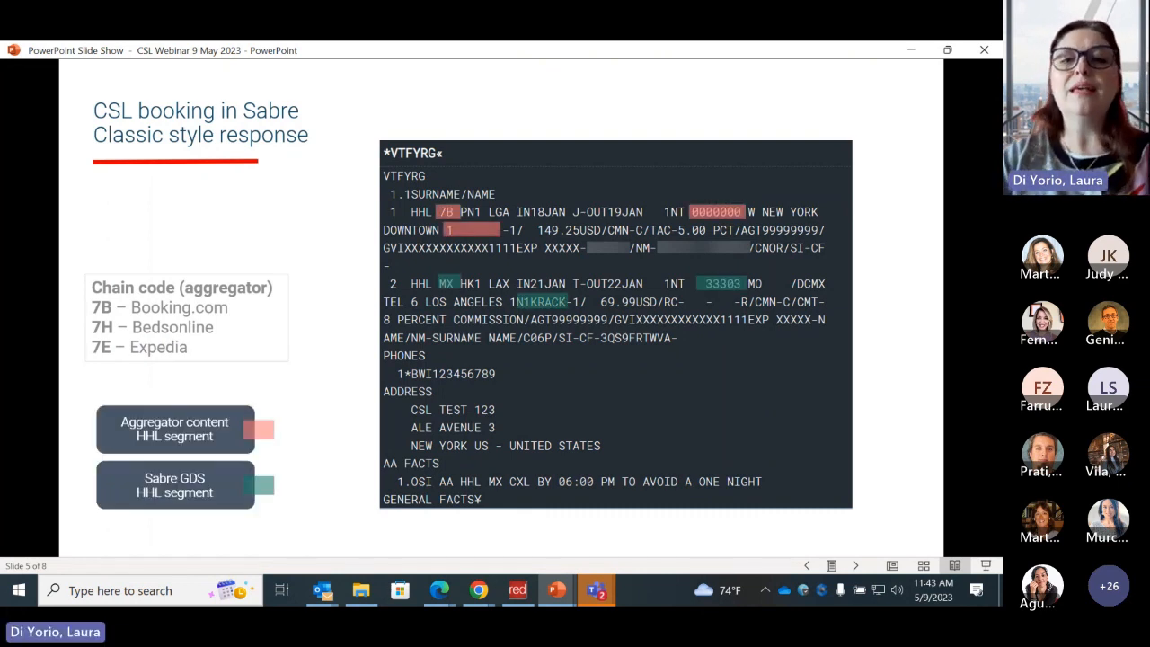